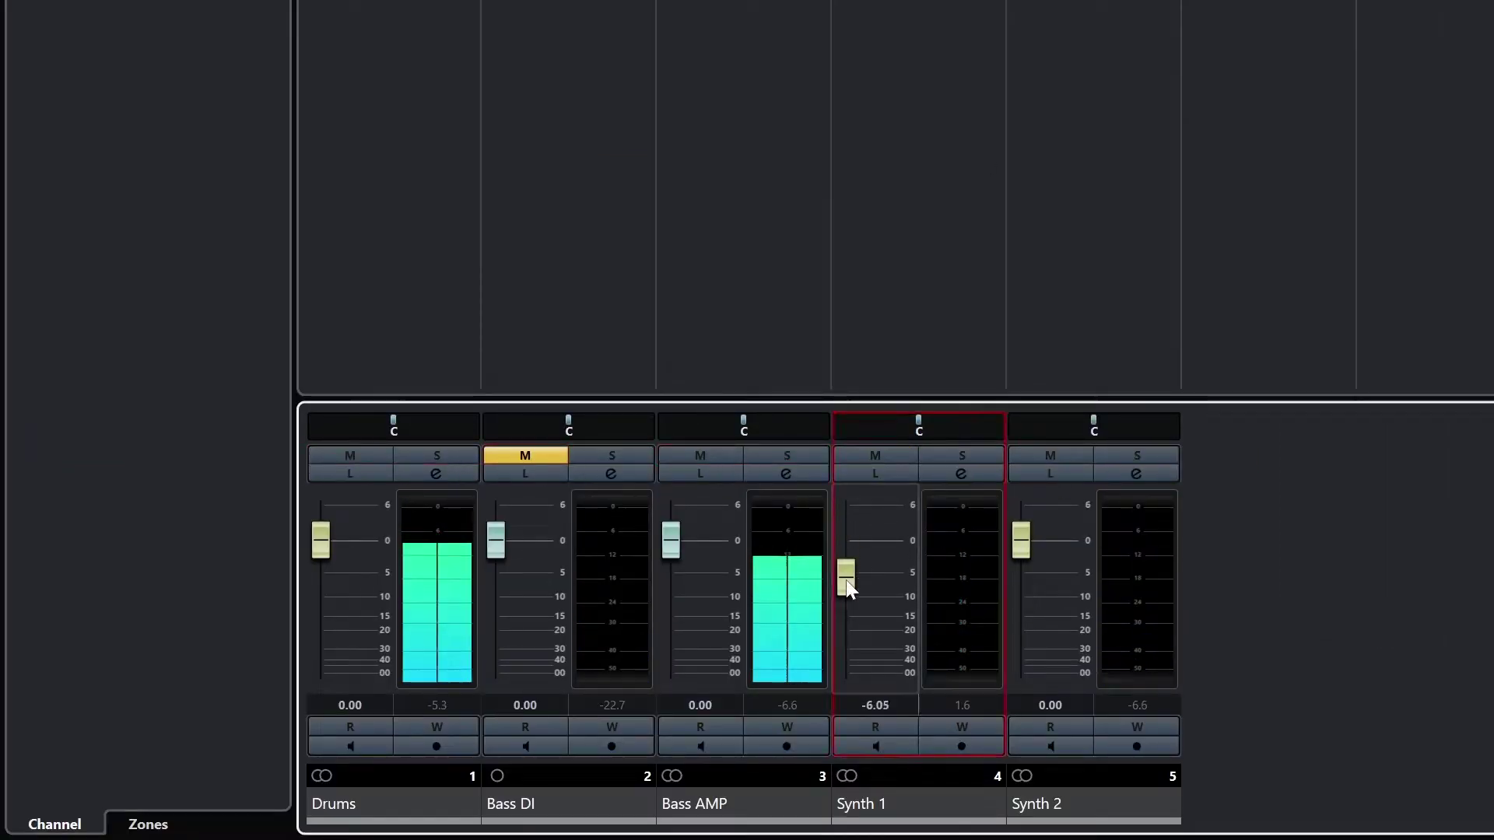
- Lower Synth 1's fader, route channel 3 to Stereo In 2, set channel 5's low-cut to 155.5 Hz, and adjust channel 3's EQ
left_click_drag(844, 574, 833, 626)
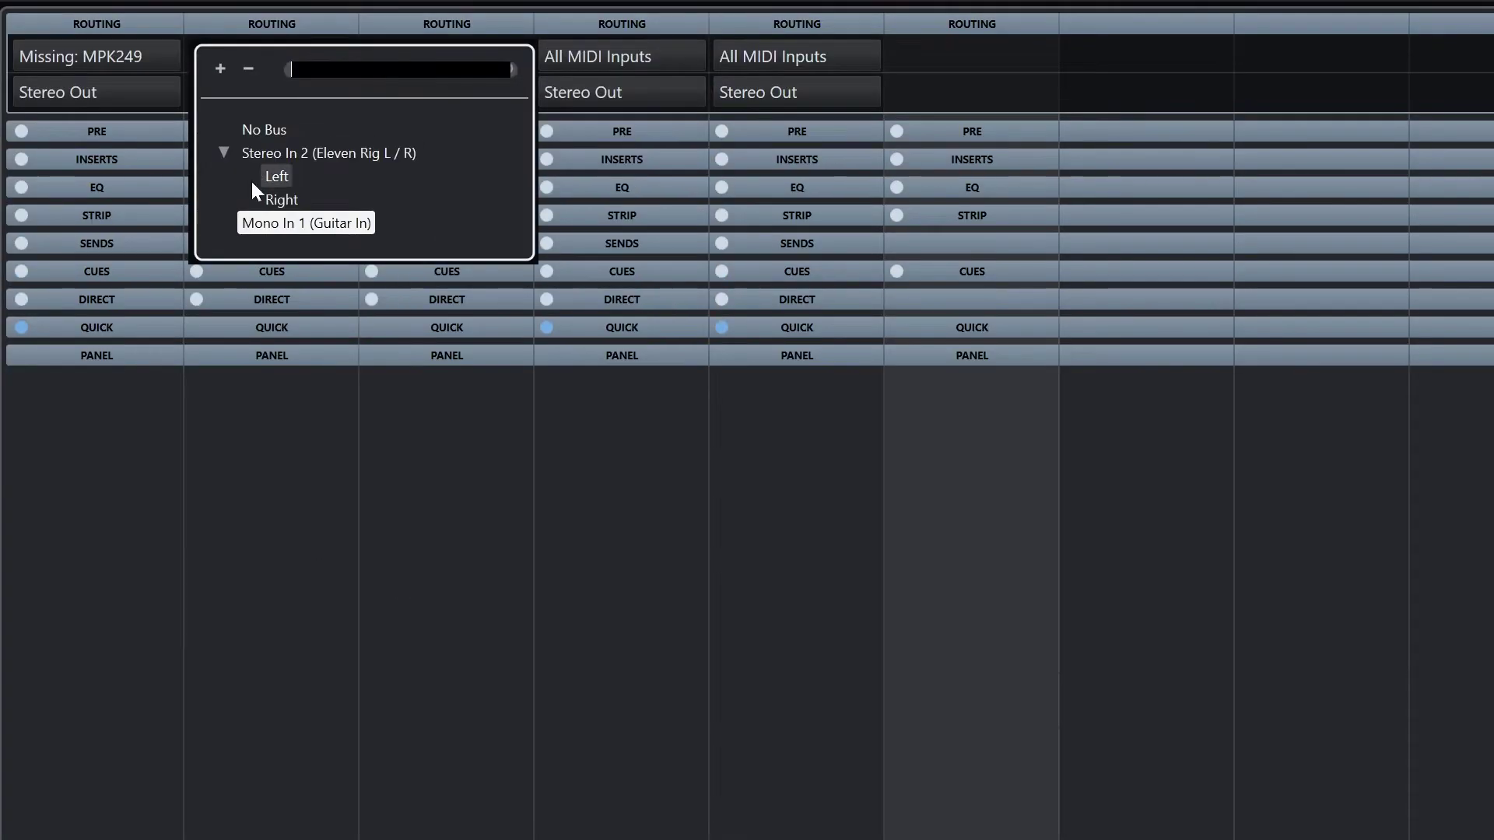
left_click(251, 180)
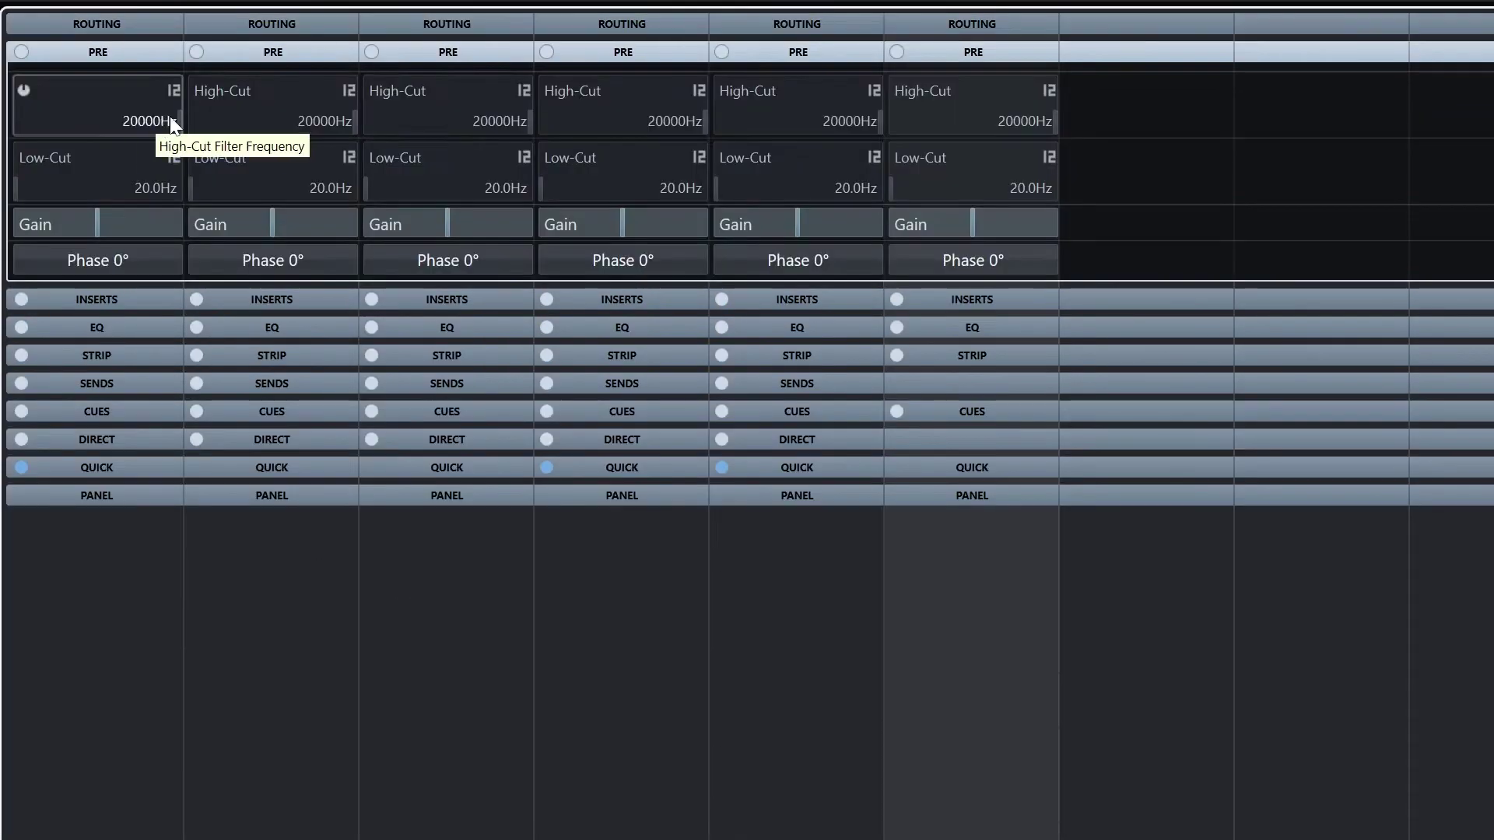
left_click_drag(614, 187, 631, 167)
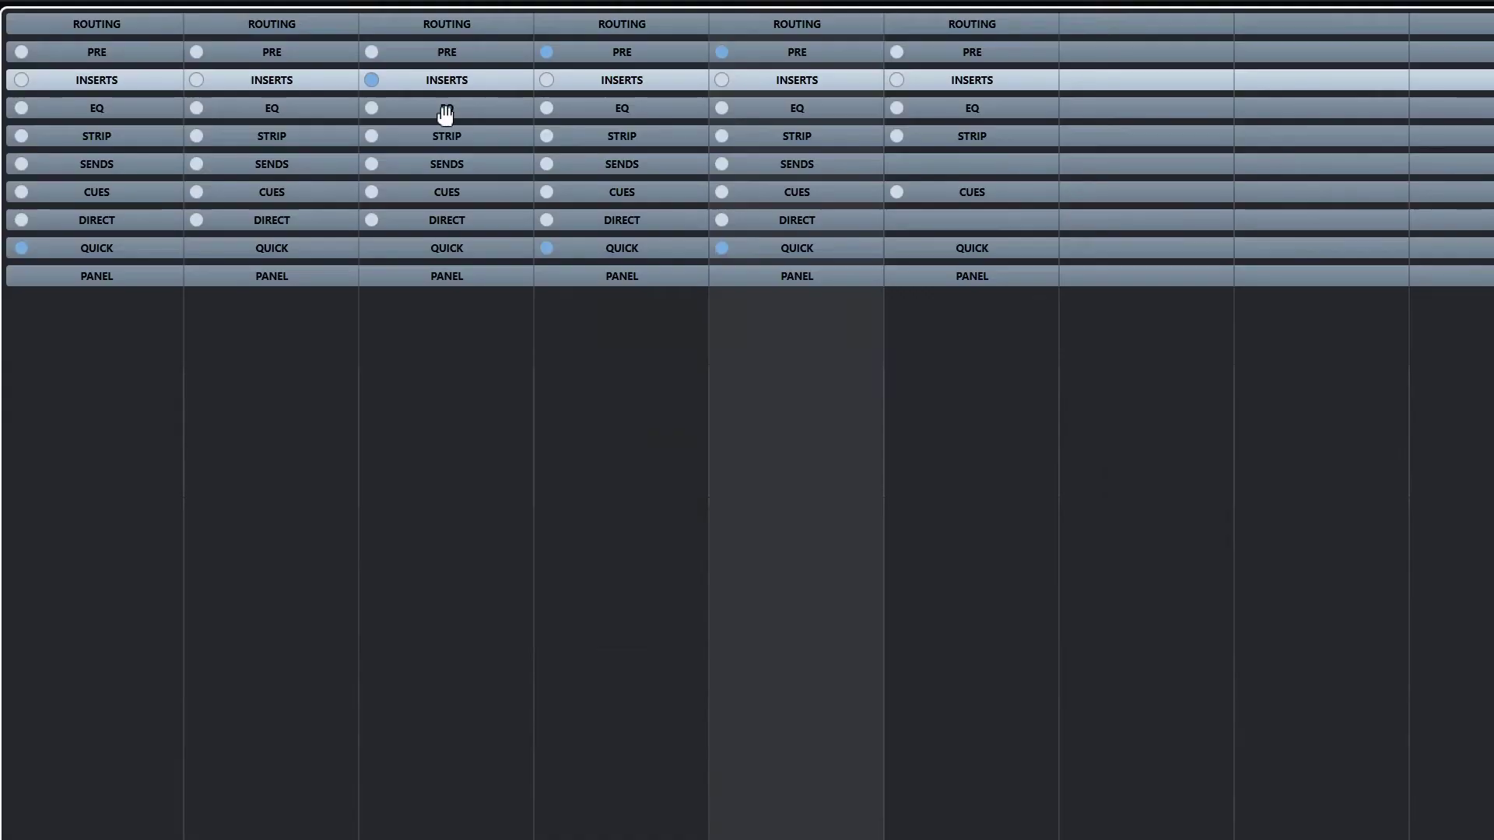
left_click(445, 109)
left_click_drag(435, 622, 344, 543)
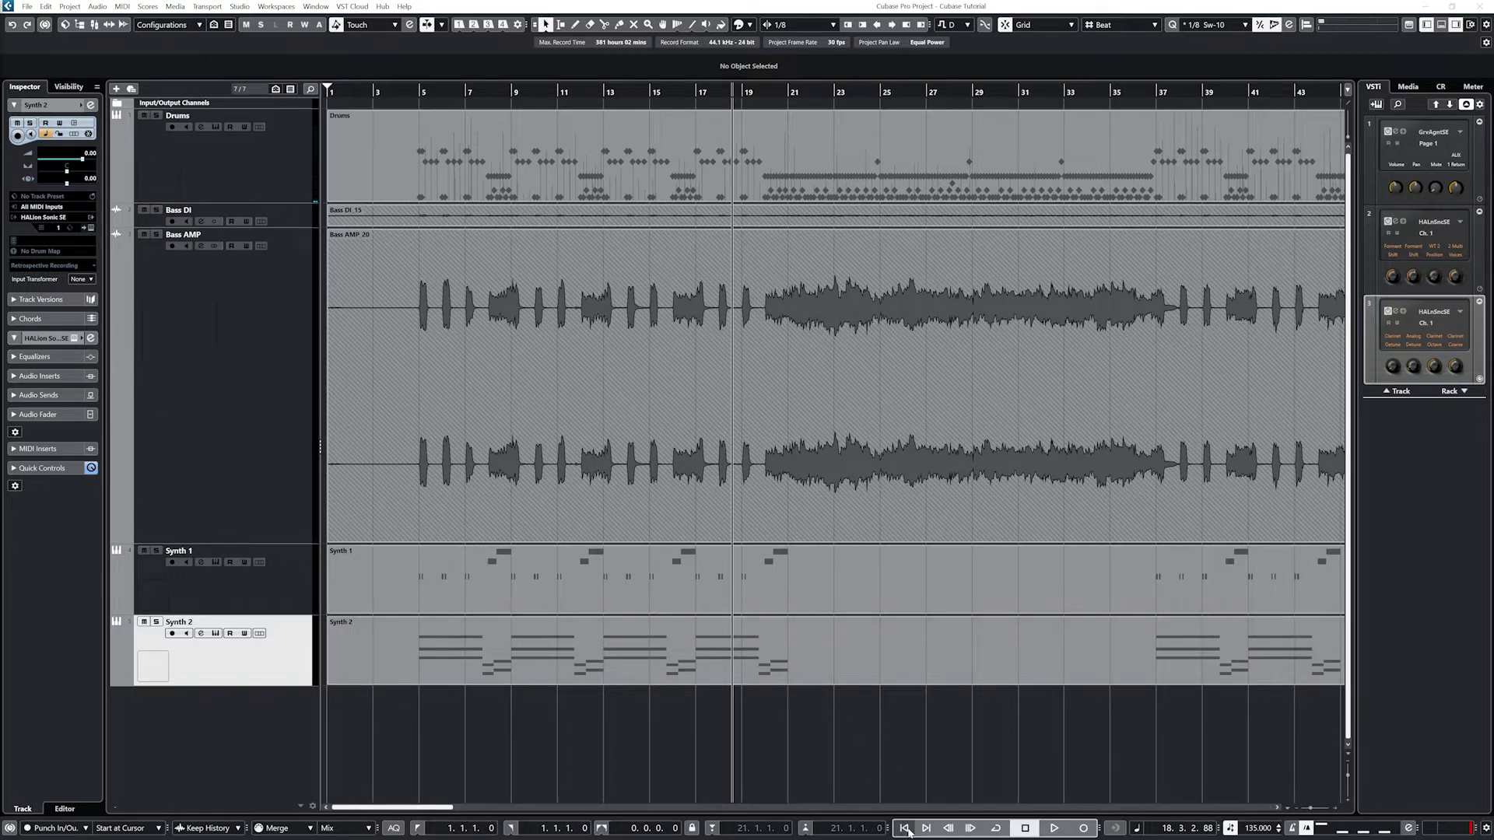
- Play the project from bar 5 and show the MixConsole in the lower zone
left_click(903, 827)
left_click(1052, 827)
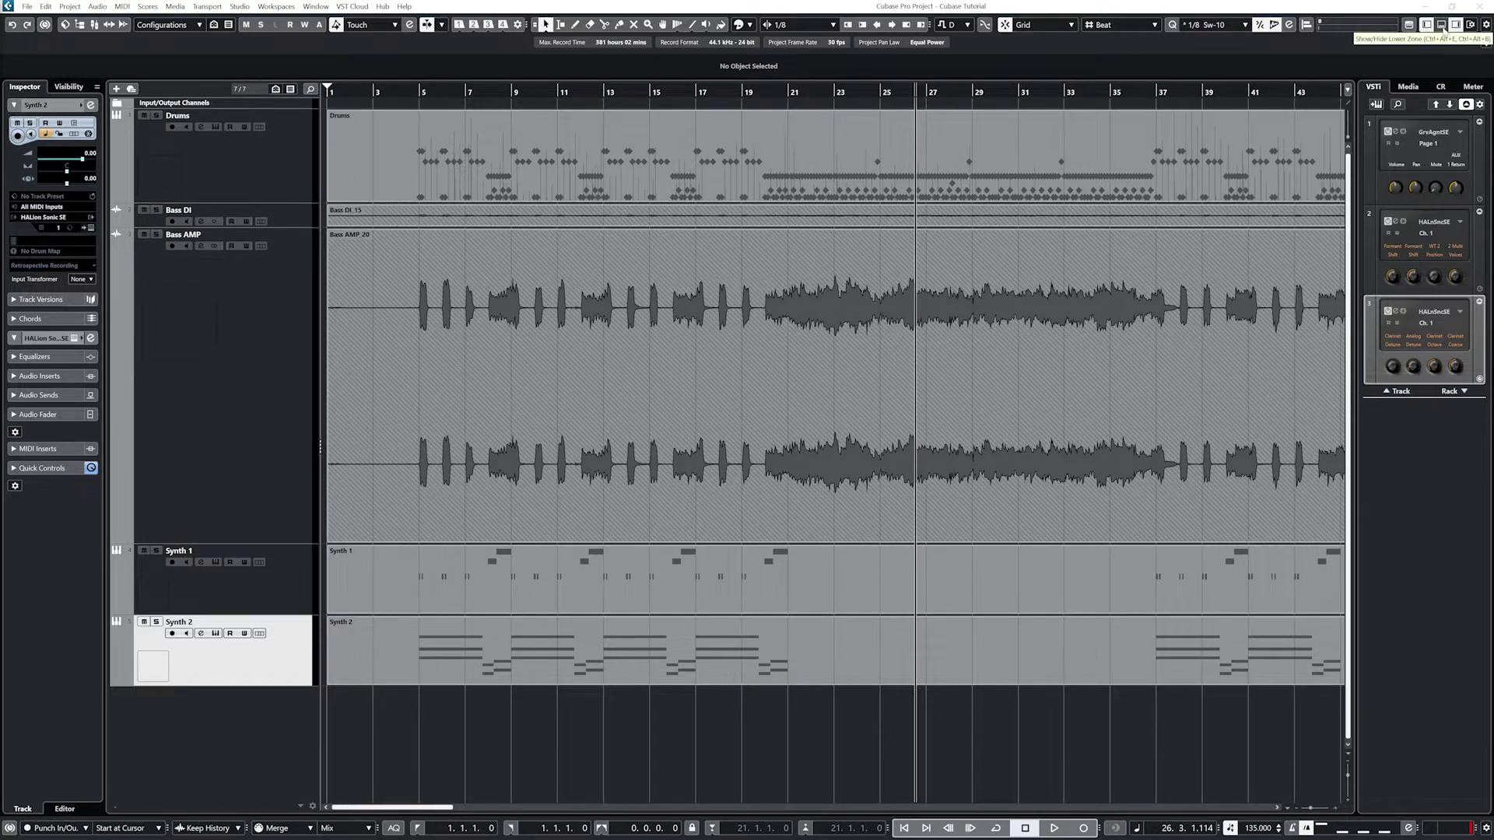
left_click(1441, 25)
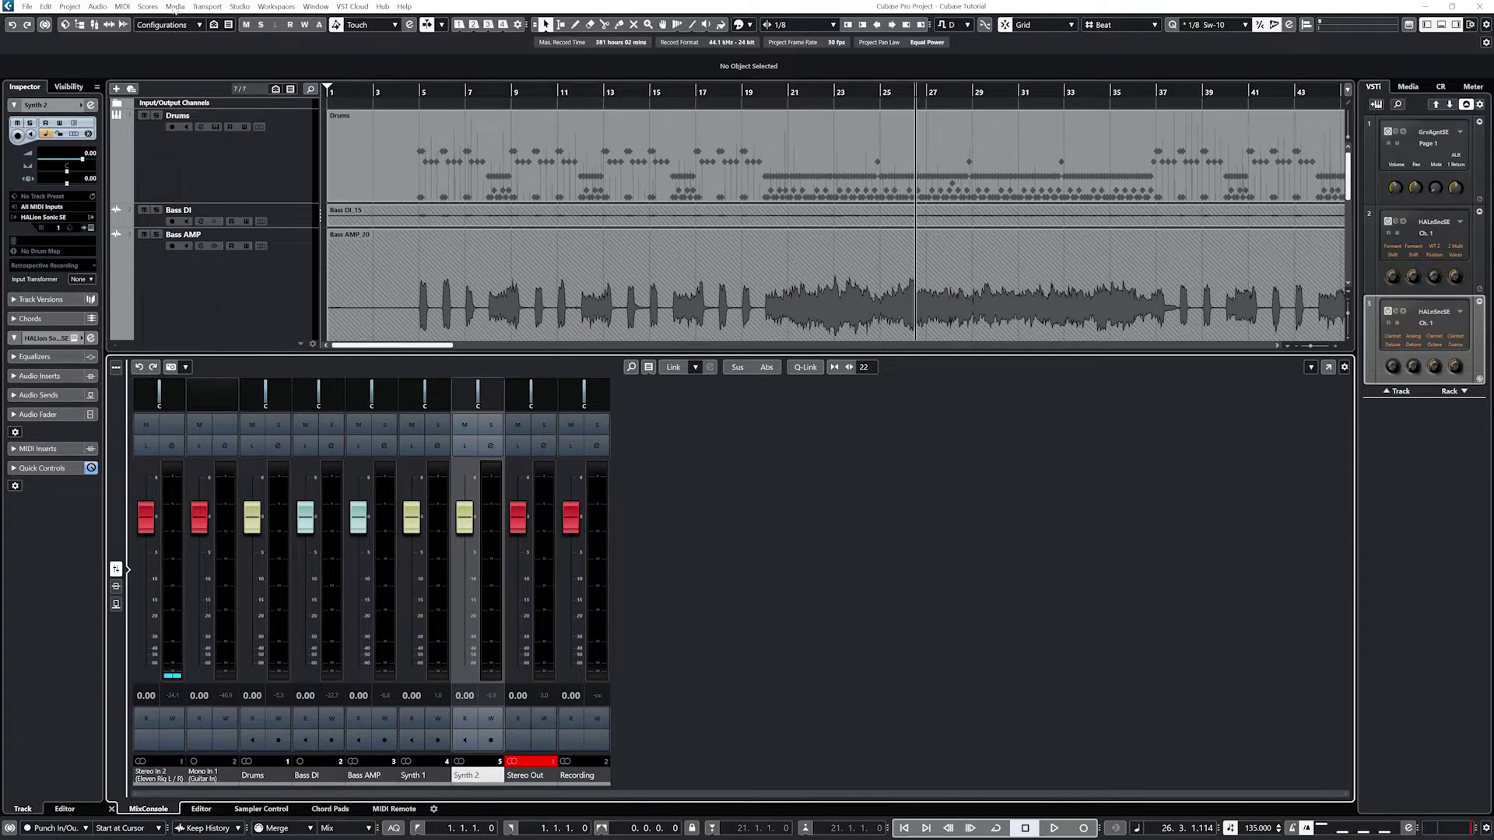
left_click(240, 6)
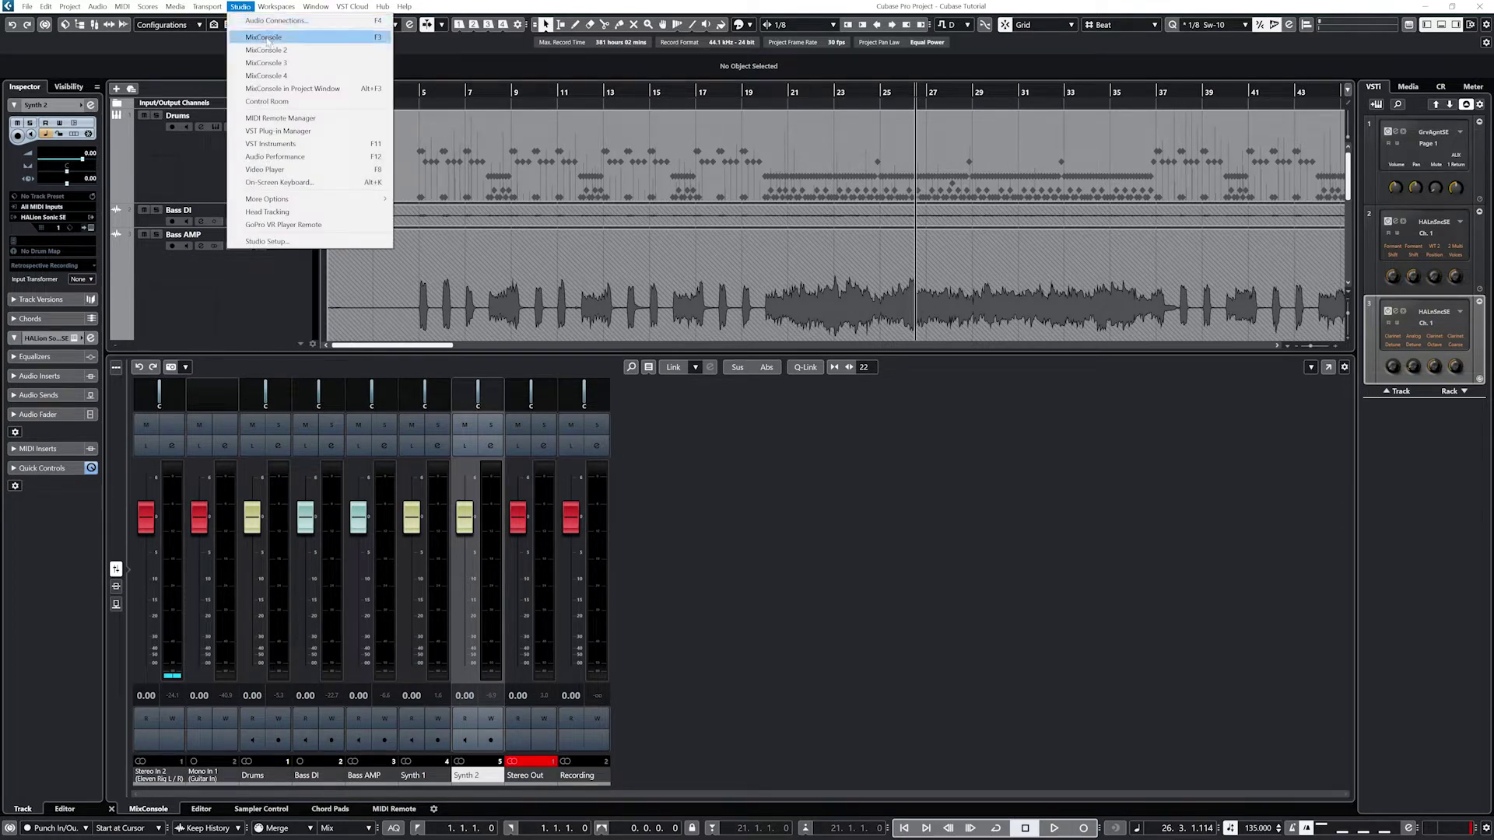
left_click(268, 39)
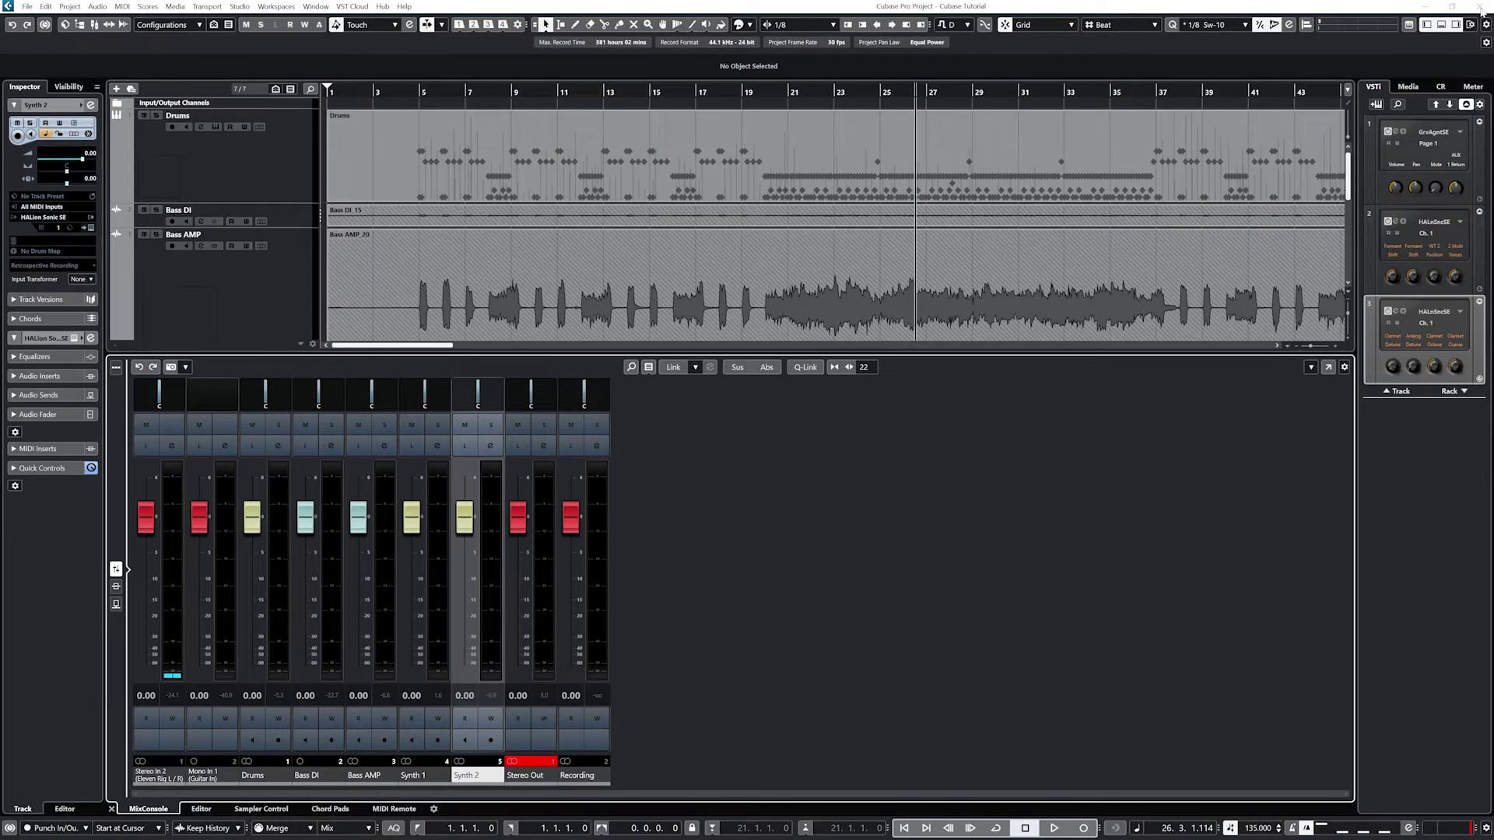
left_click(1480, 6)
- Drag the lower-zone divider up to make the mixer taller
left_click_drag(490, 354, 502, 268)
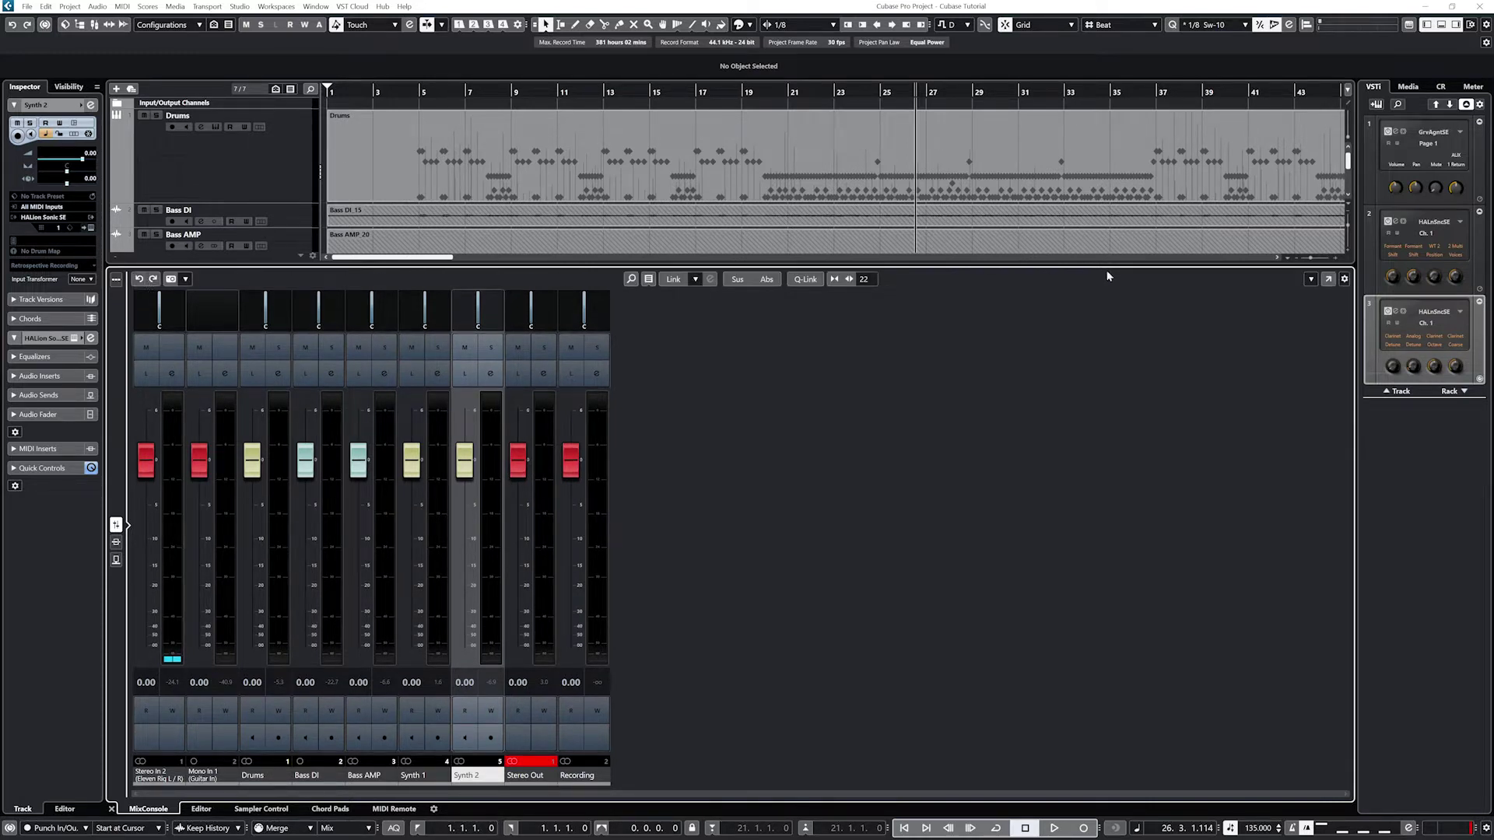
right_click(1342, 281)
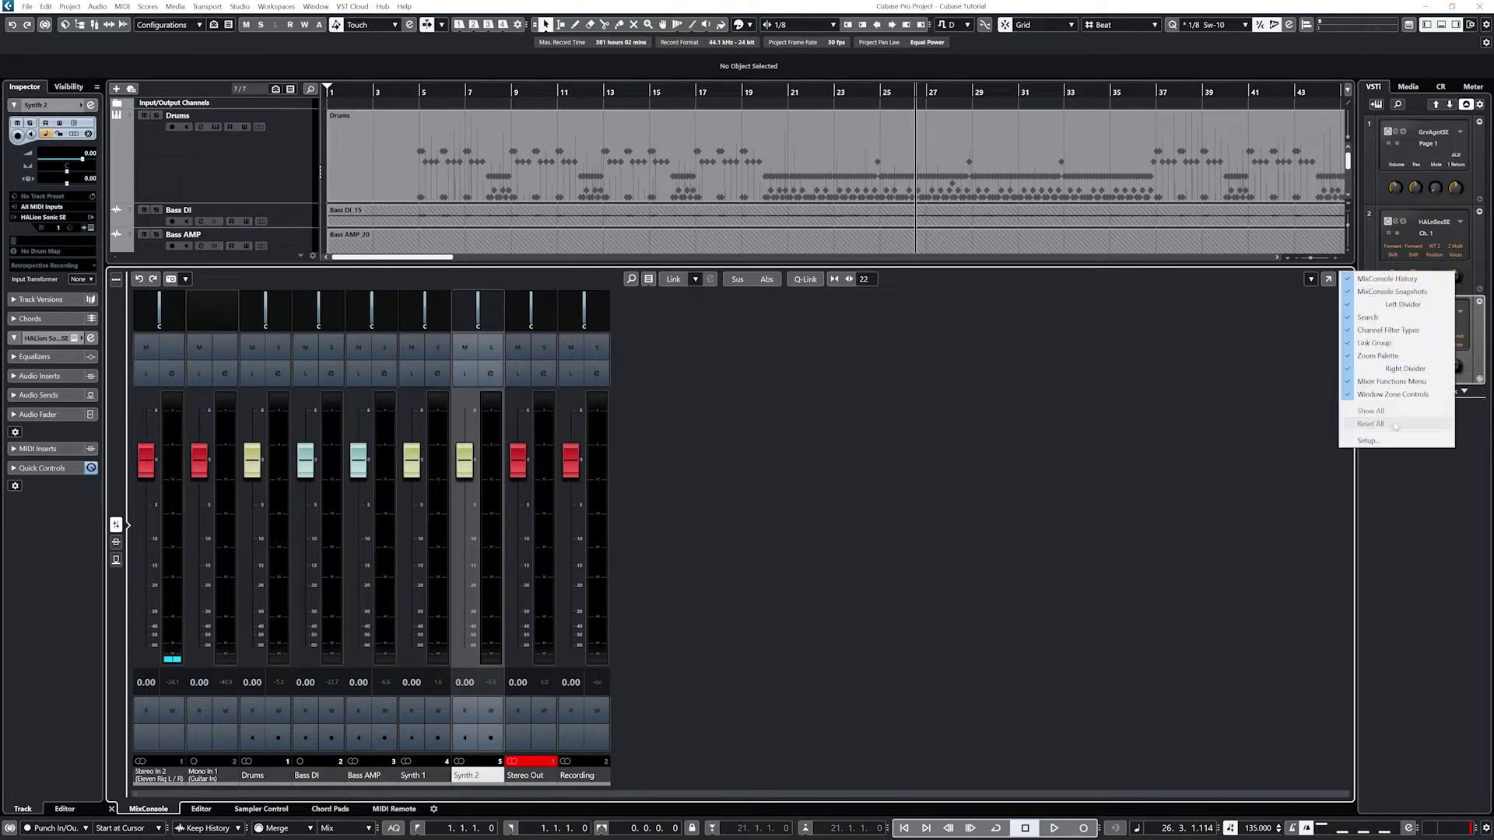
left_click(1064, 410)
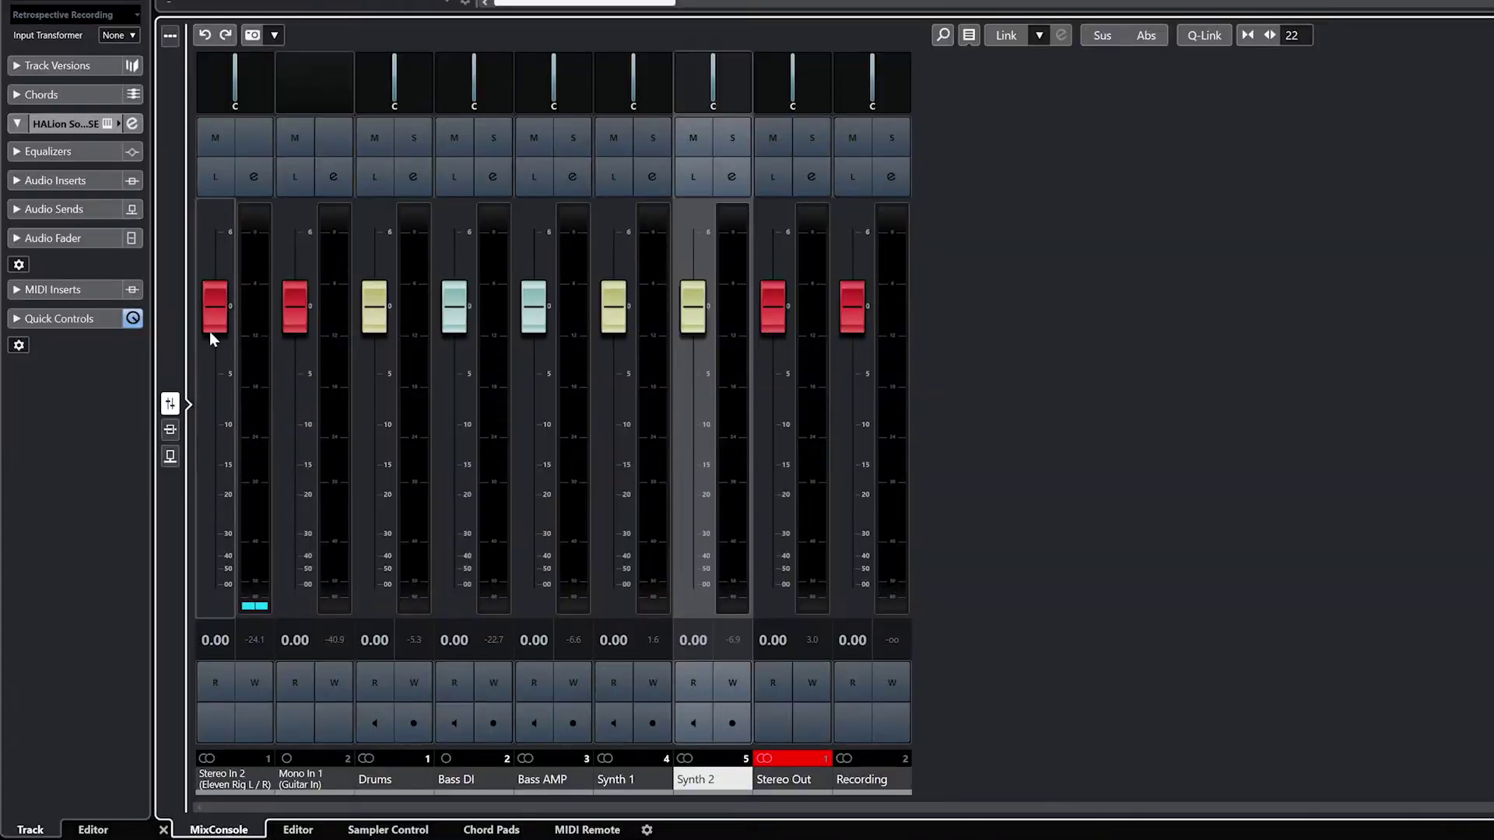
- Lower the Stereo In 2 and Mono In 1 faders, then reset all channel volumes to 0.00
left_click_drag(144, 466, 144, 497)
left_click_drag(199, 459, 199, 528)
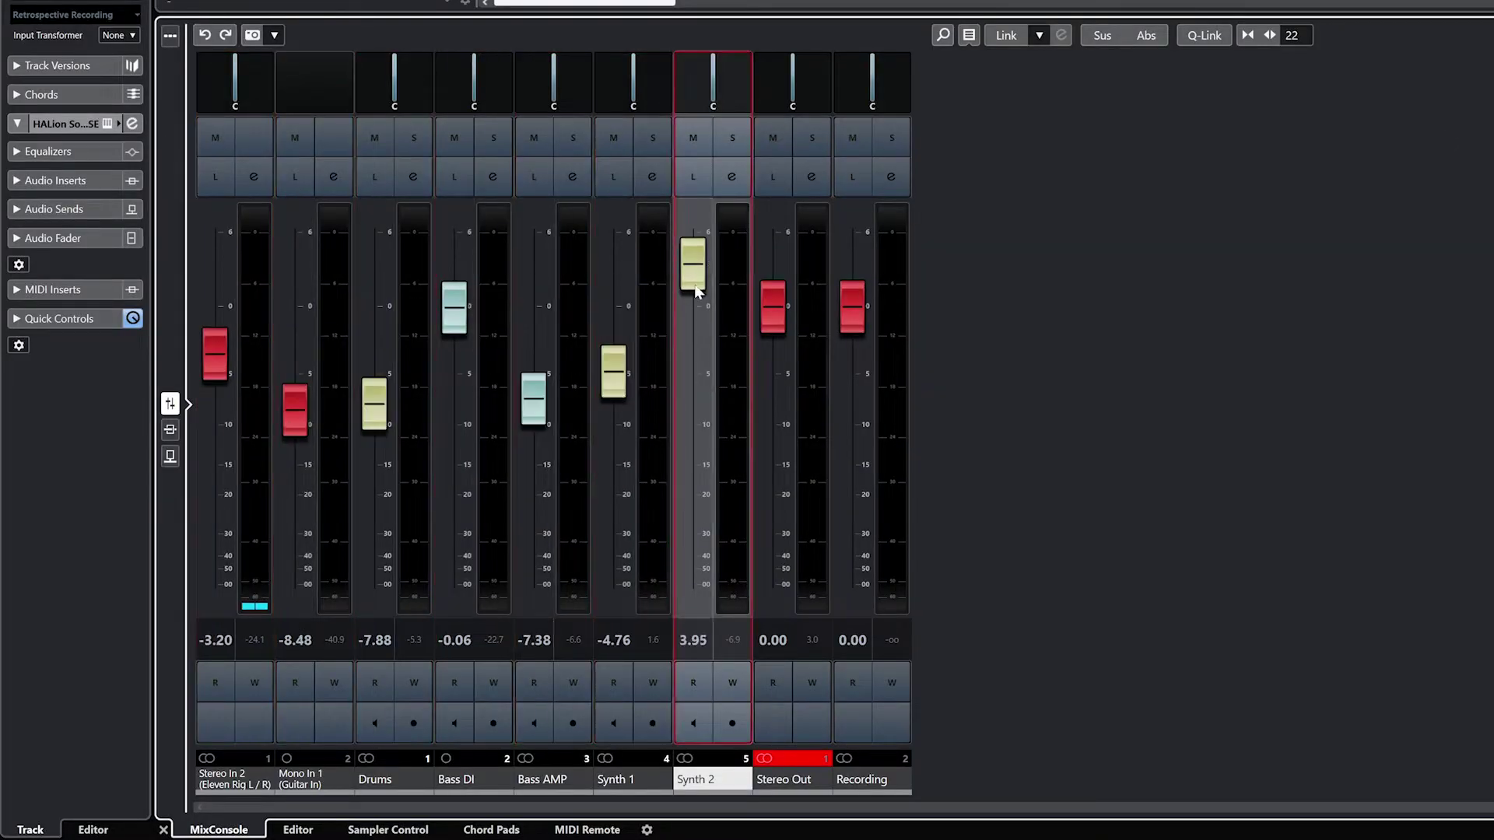
left_click(216, 639)
type("0\t0\t0\t0\t0\t0\t0\t0\t0\t0")
key("Return")
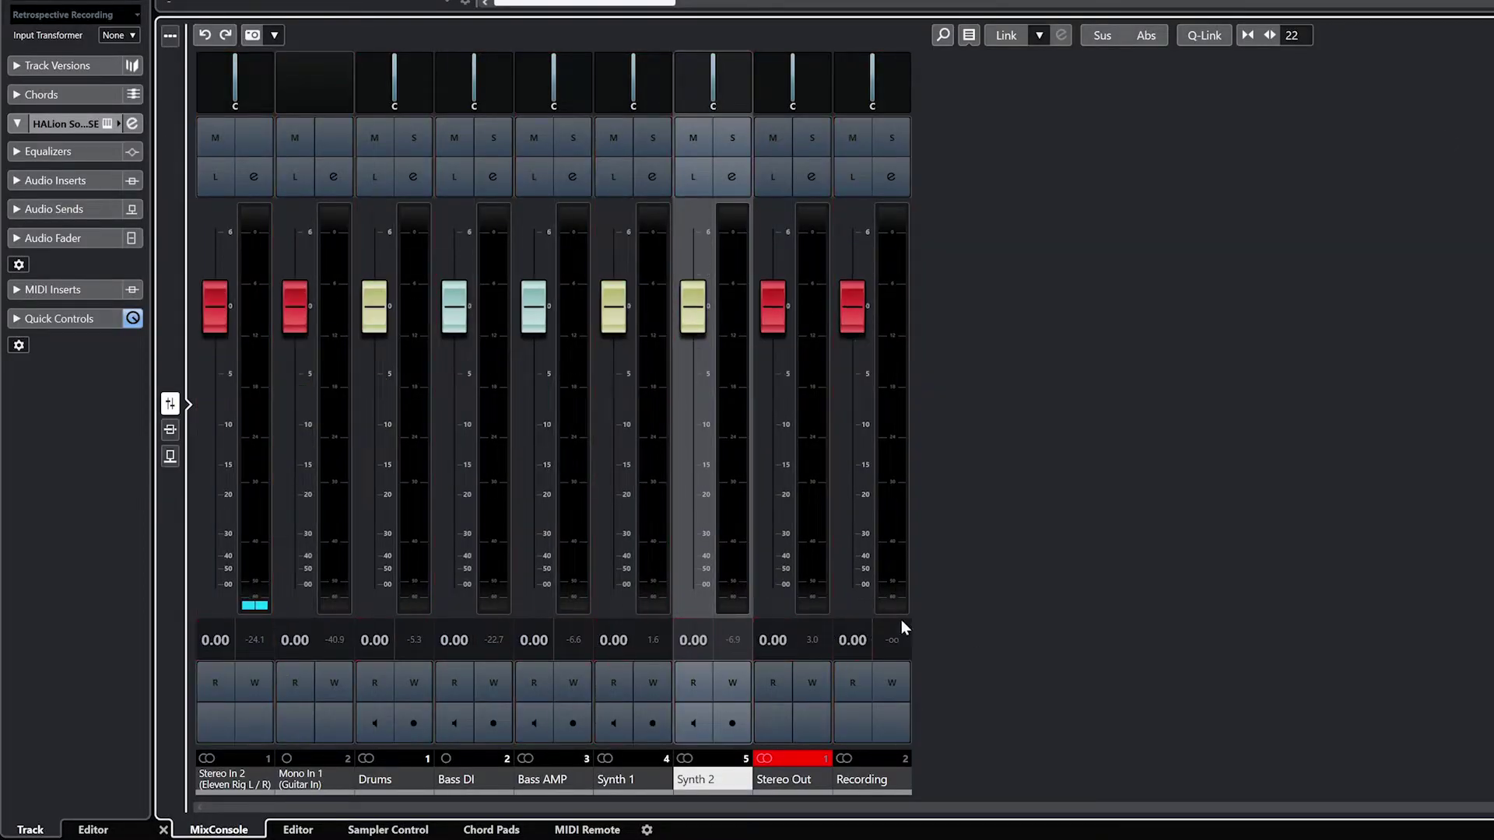
- Toggle the Inserts and Sends rack views, returning to the fader view
left_click(168, 429)
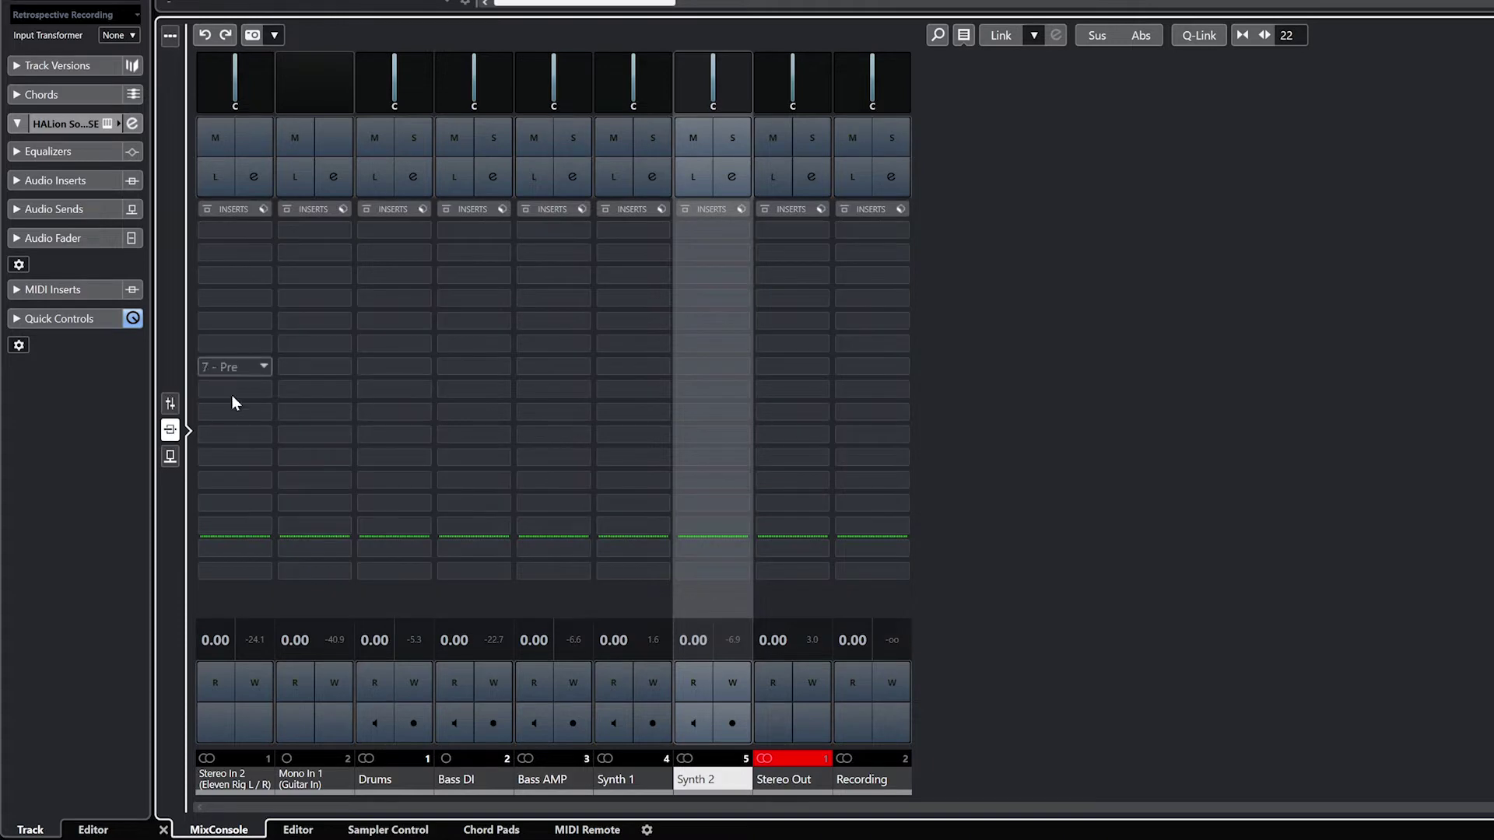
left_click(169, 456)
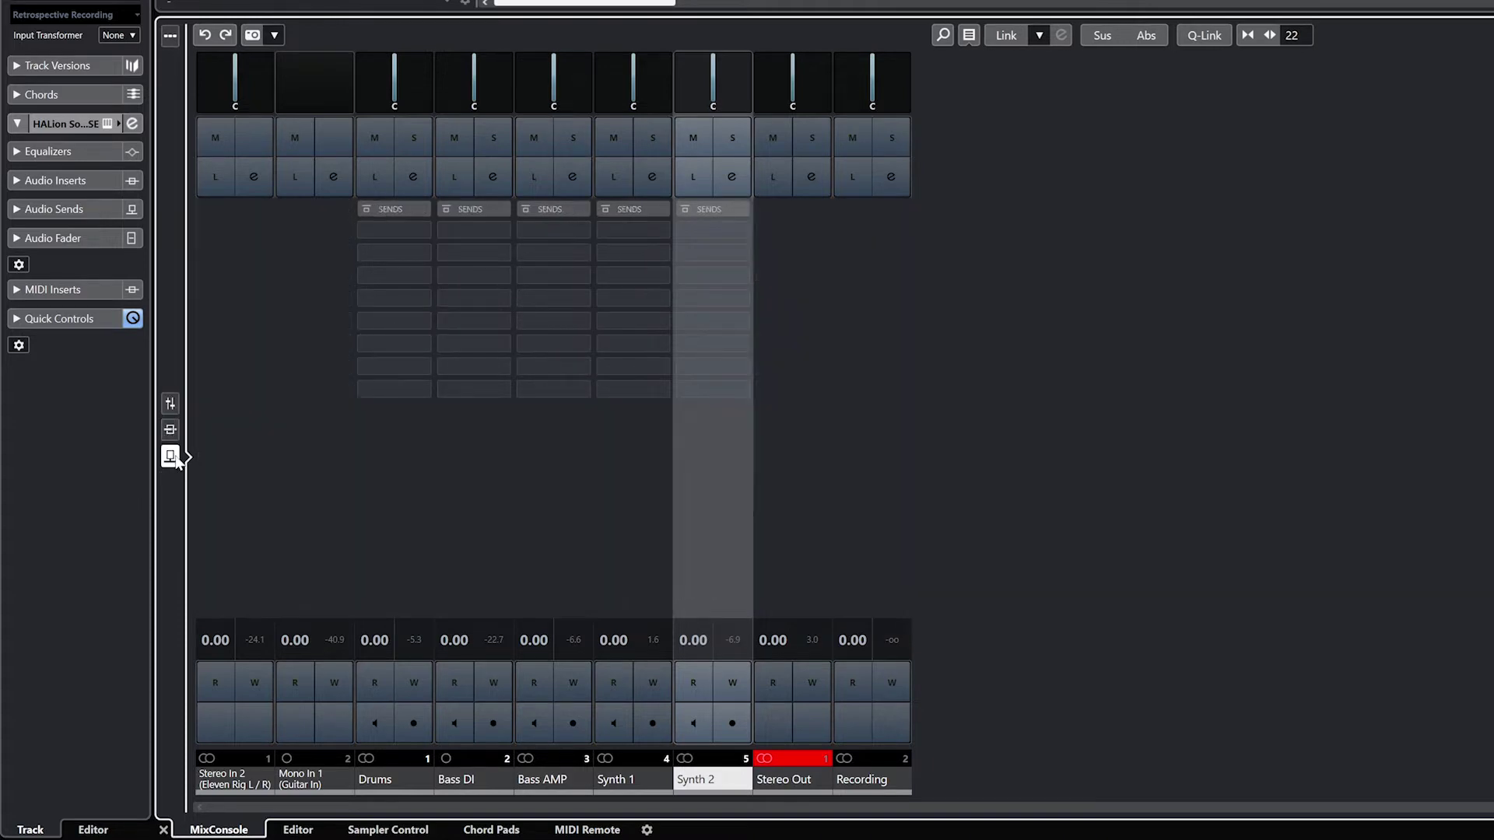
left_click(169, 456)
left_click(170, 456)
left_click(172, 407)
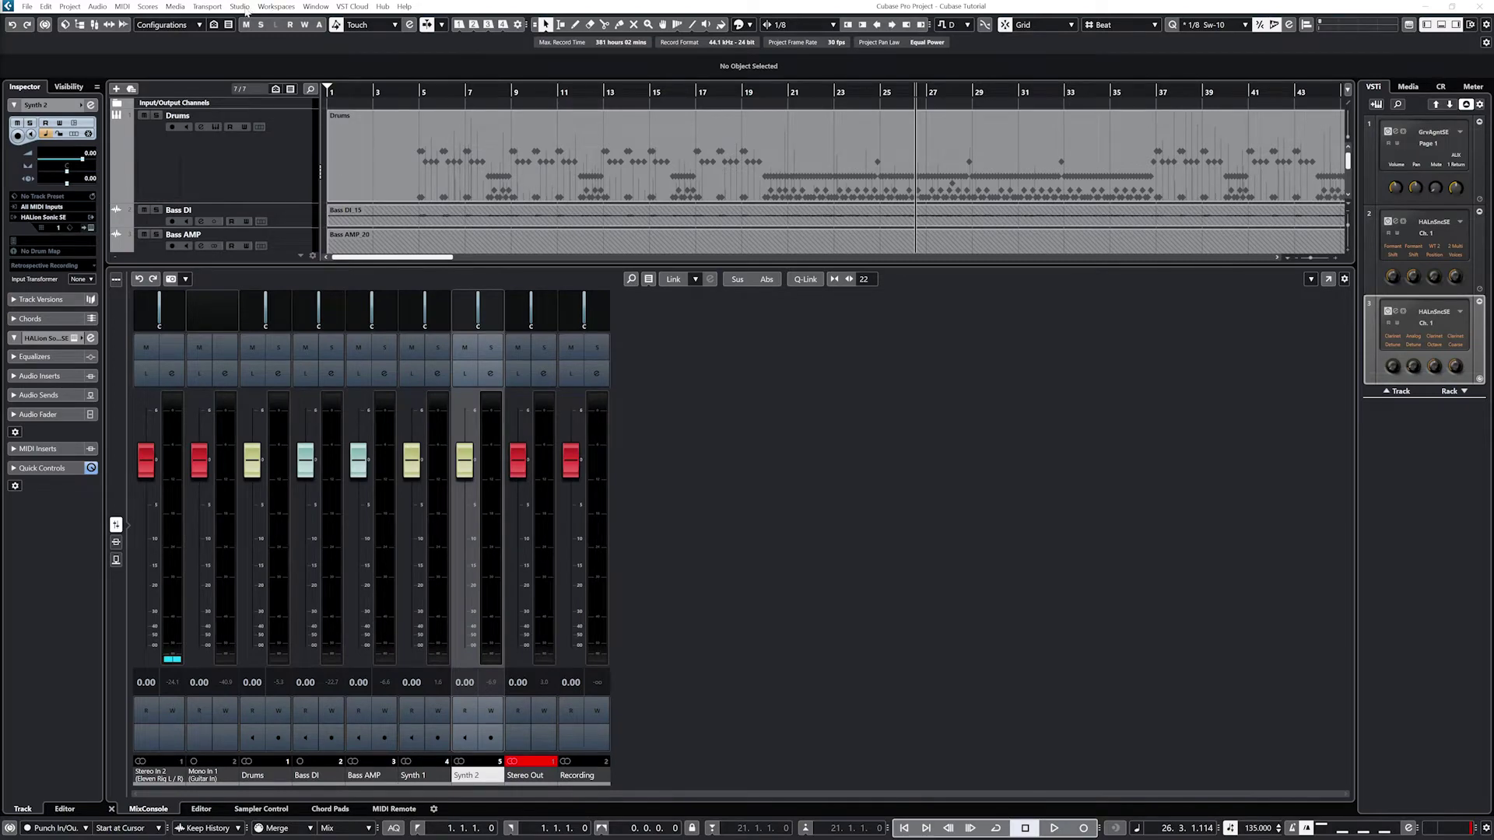
- Open Studio > MixConsole in its own window and set its toolbar to Show All
left_click(241, 7)
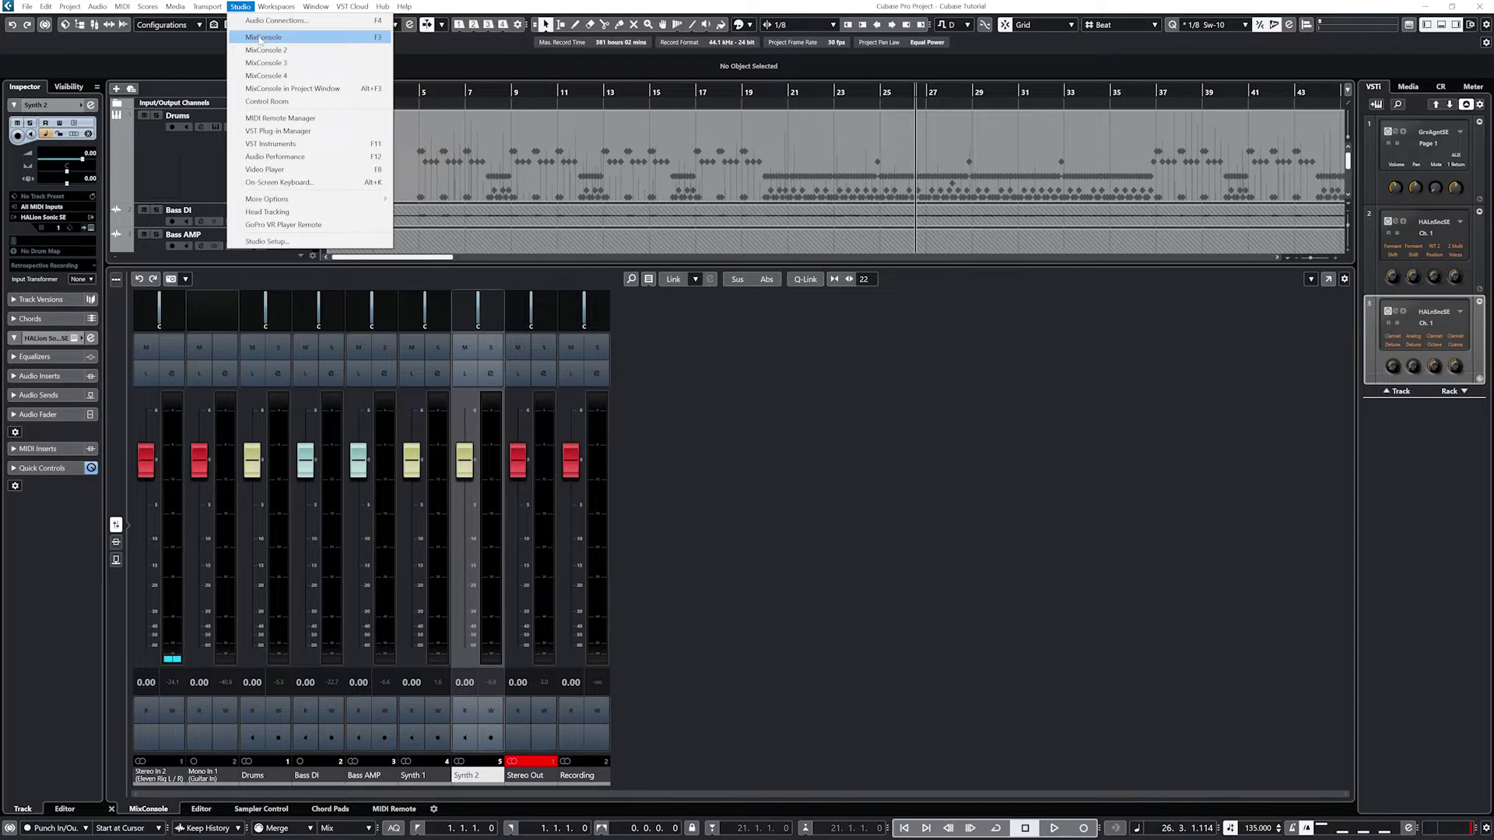
left_click(261, 37)
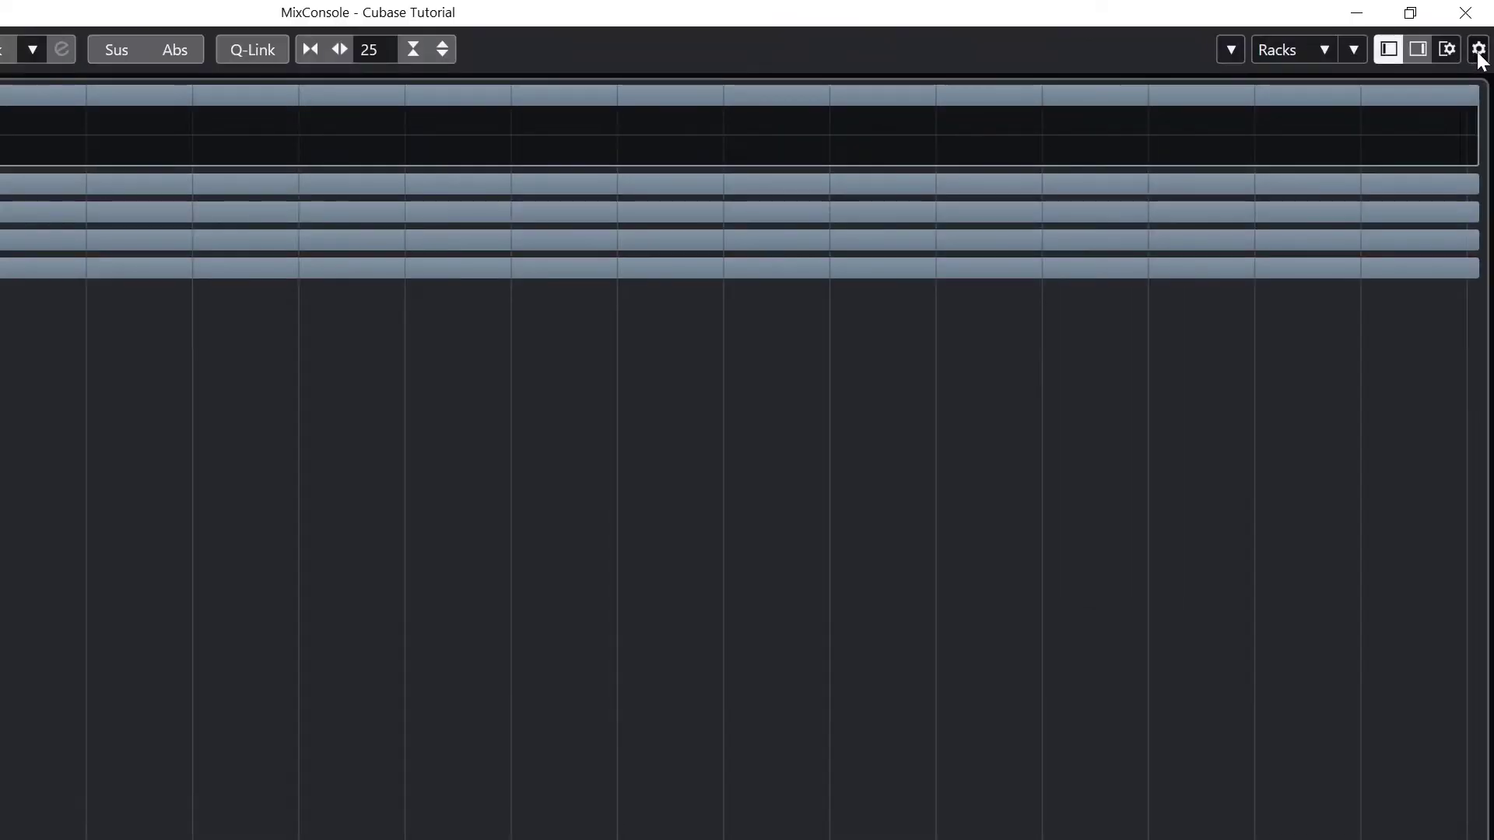
right_click(1484, 25)
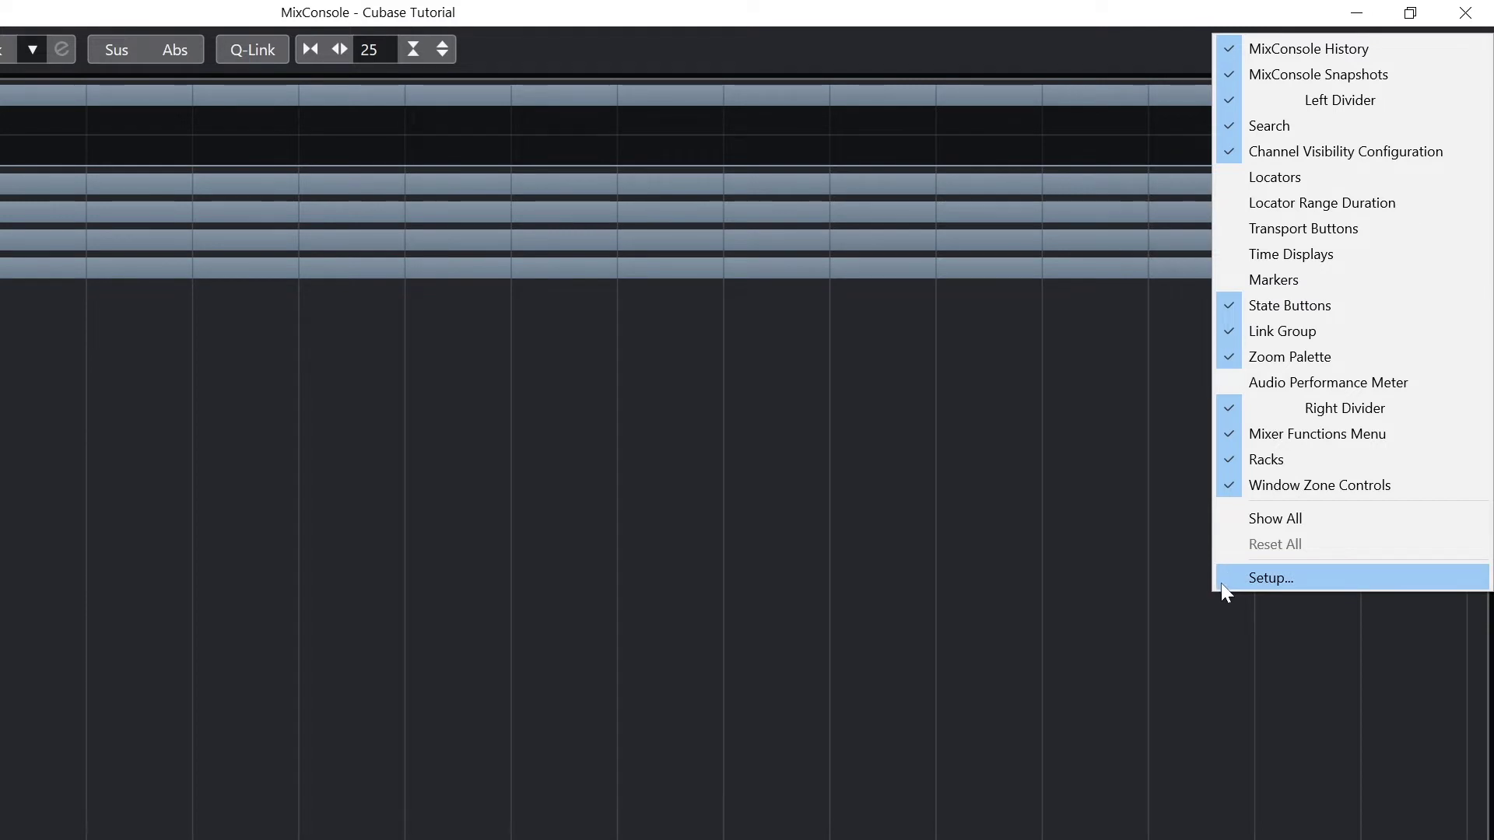
left_click(1279, 517)
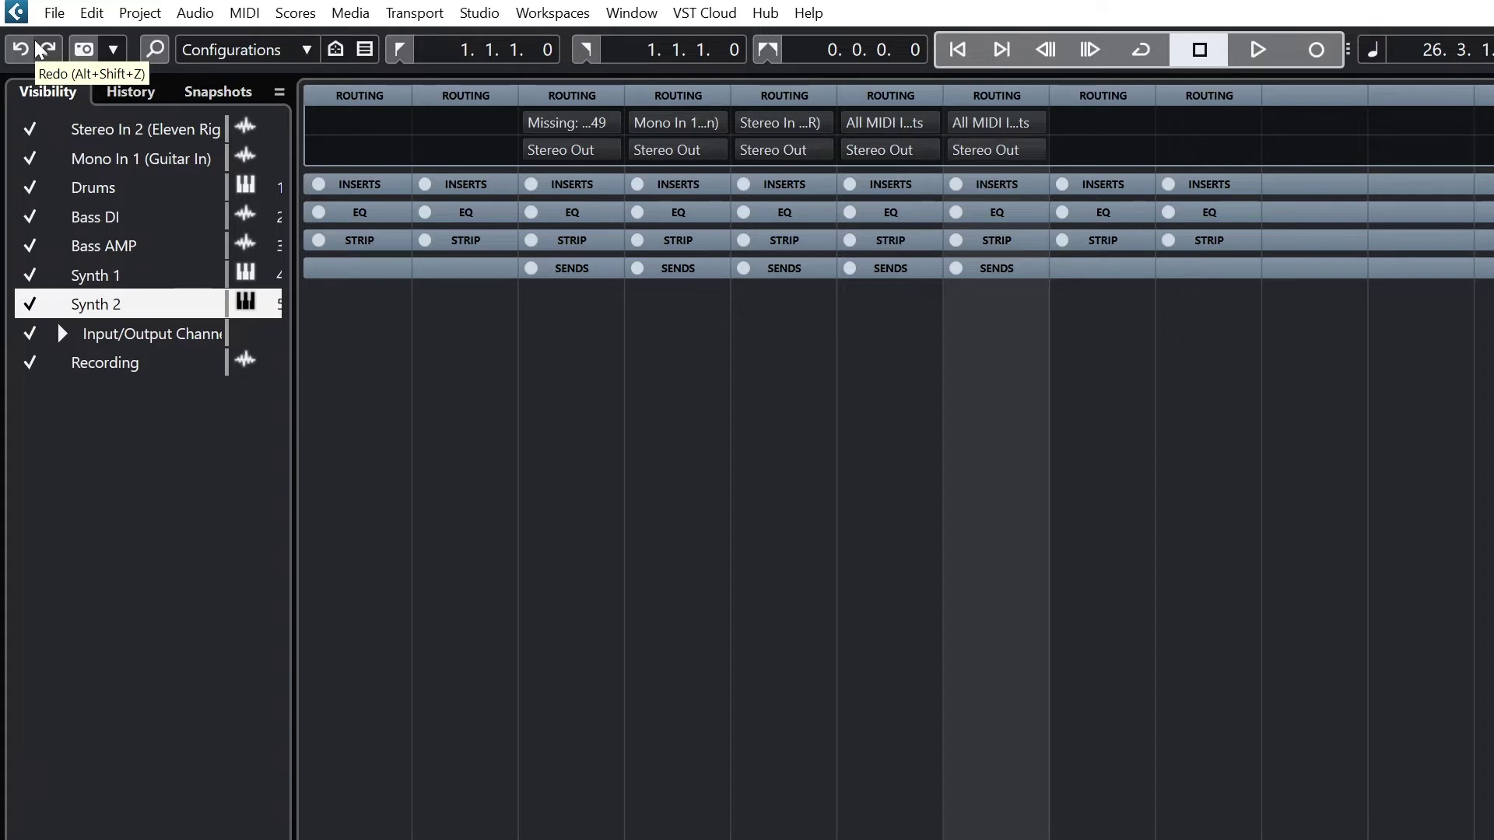
- Save a MixConsole snapshot, then recall Snapshot 1 from the snapshot dropdown
left_click(88, 54)
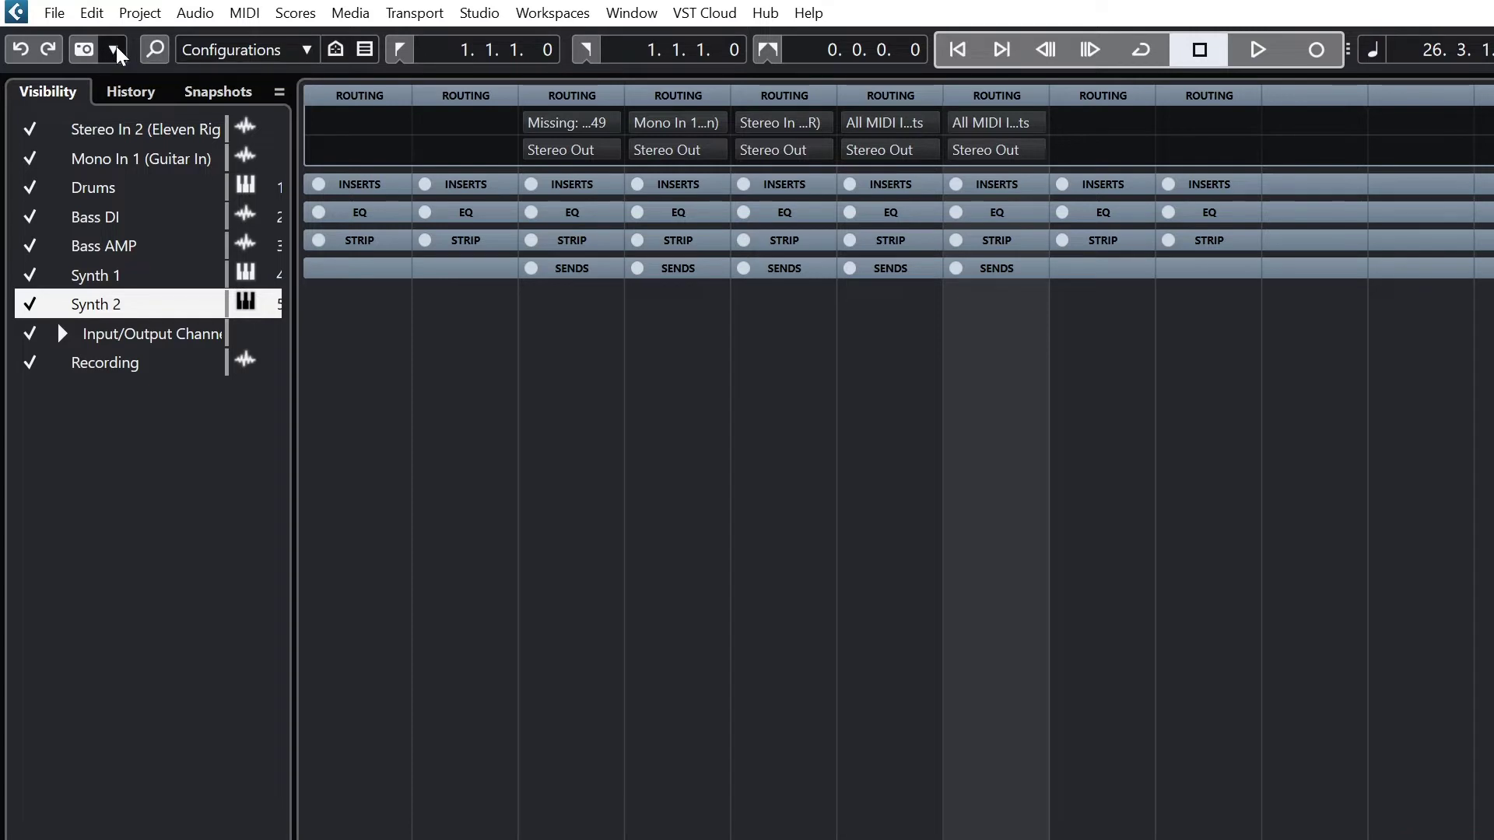
left_click(115, 48)
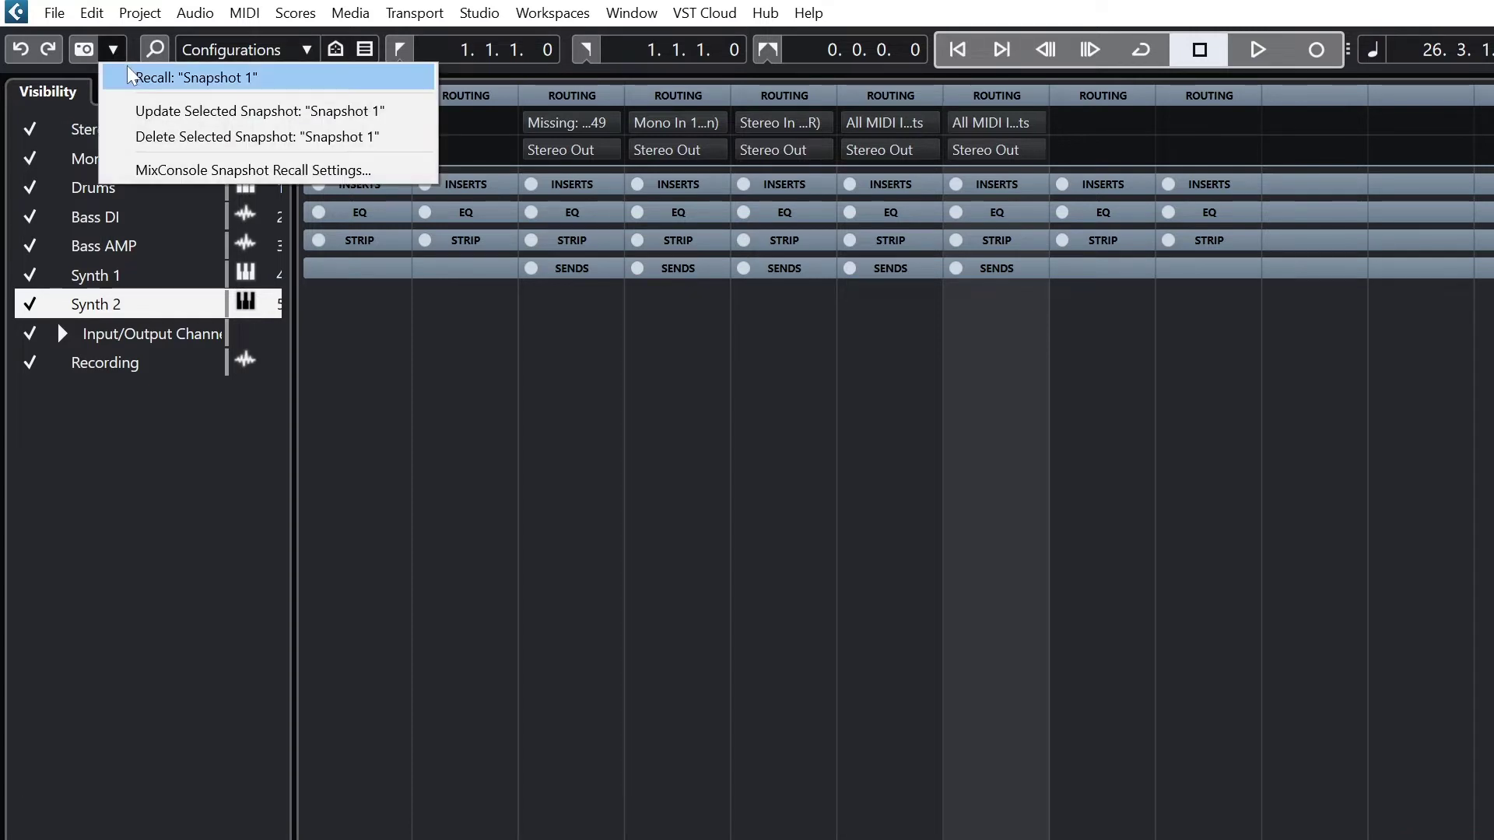
left_click(128, 72)
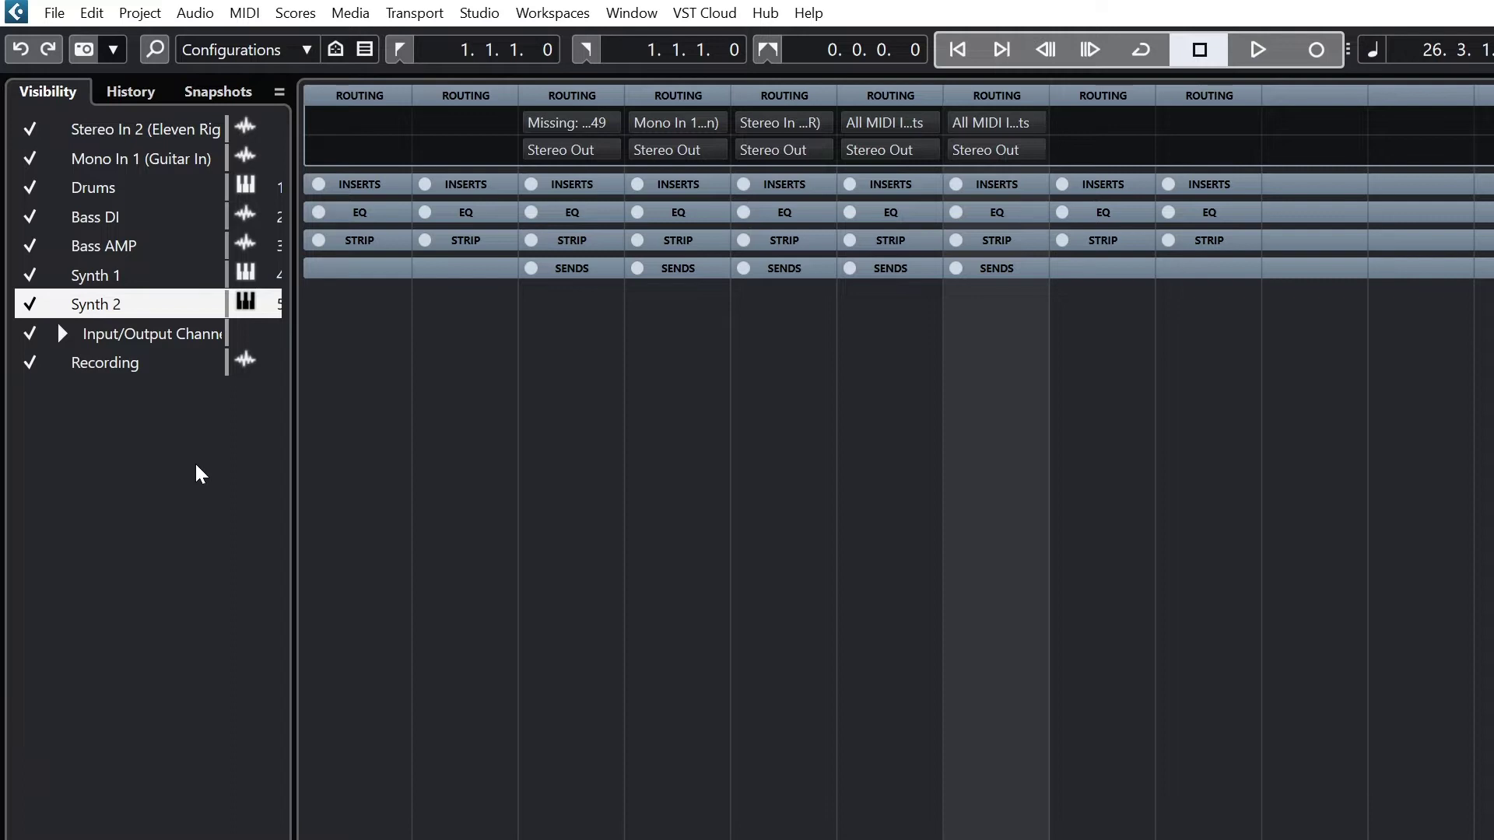
- Search the mixer channels for 'Bass' and select Bass DI
left_click(160, 51)
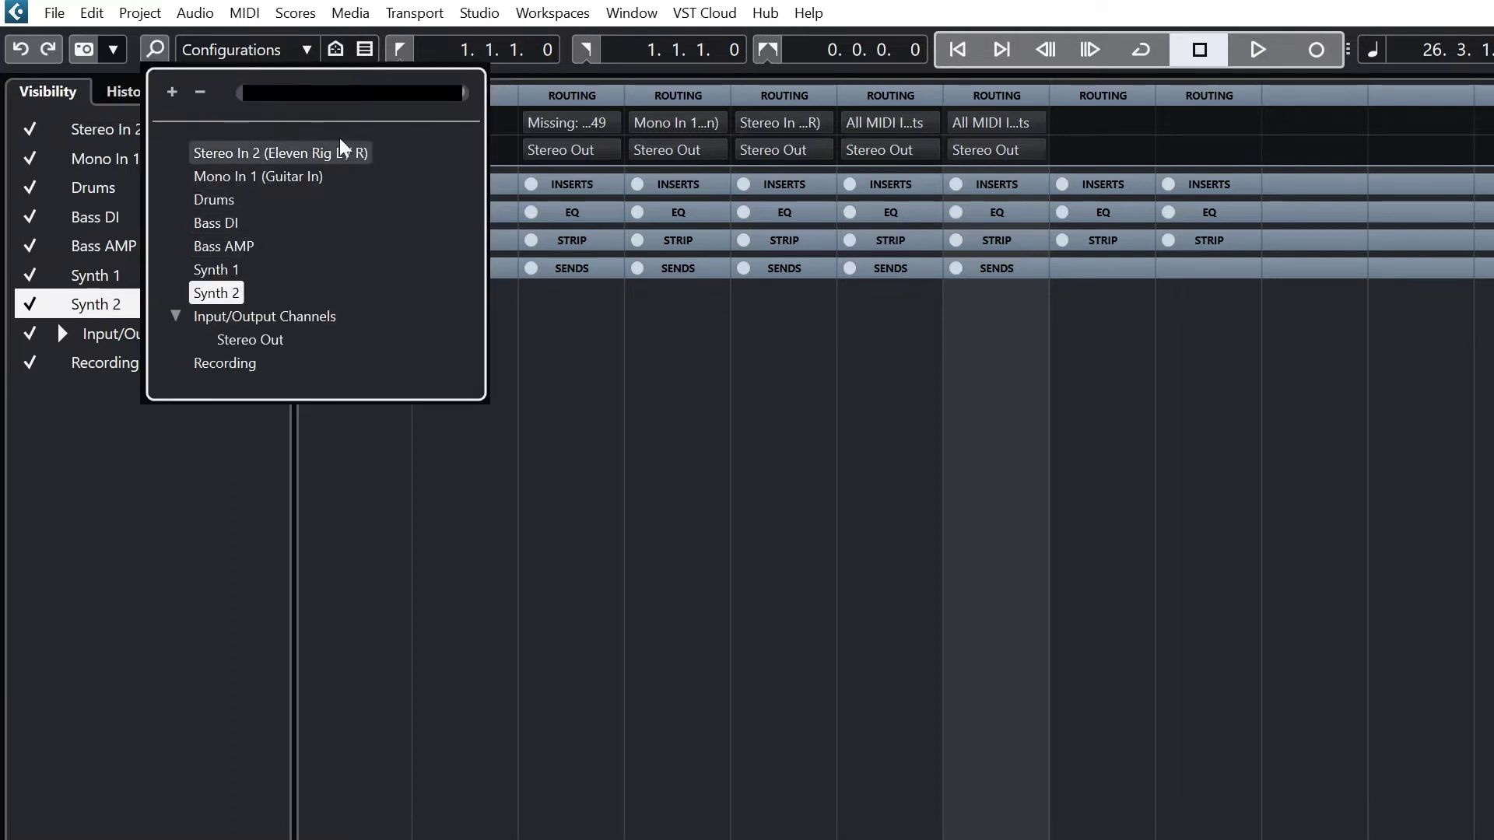
type("Bass")
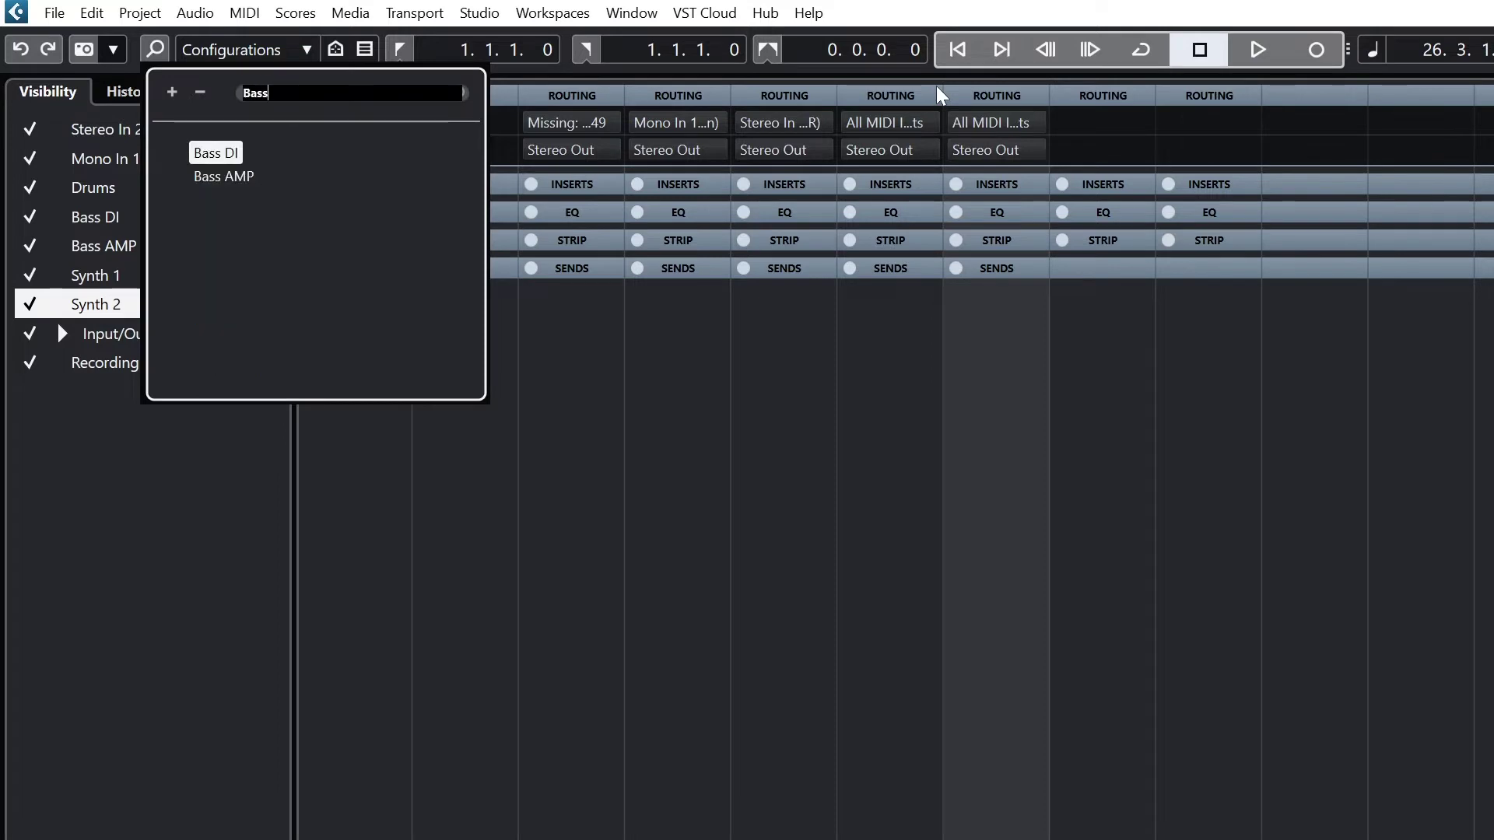
key("Return")
- Uncheck Input Channels in the channel type filter to hide them
left_click(271, 56)
left_click(324, 48)
left_click(334, 49)
left_click(334, 49)
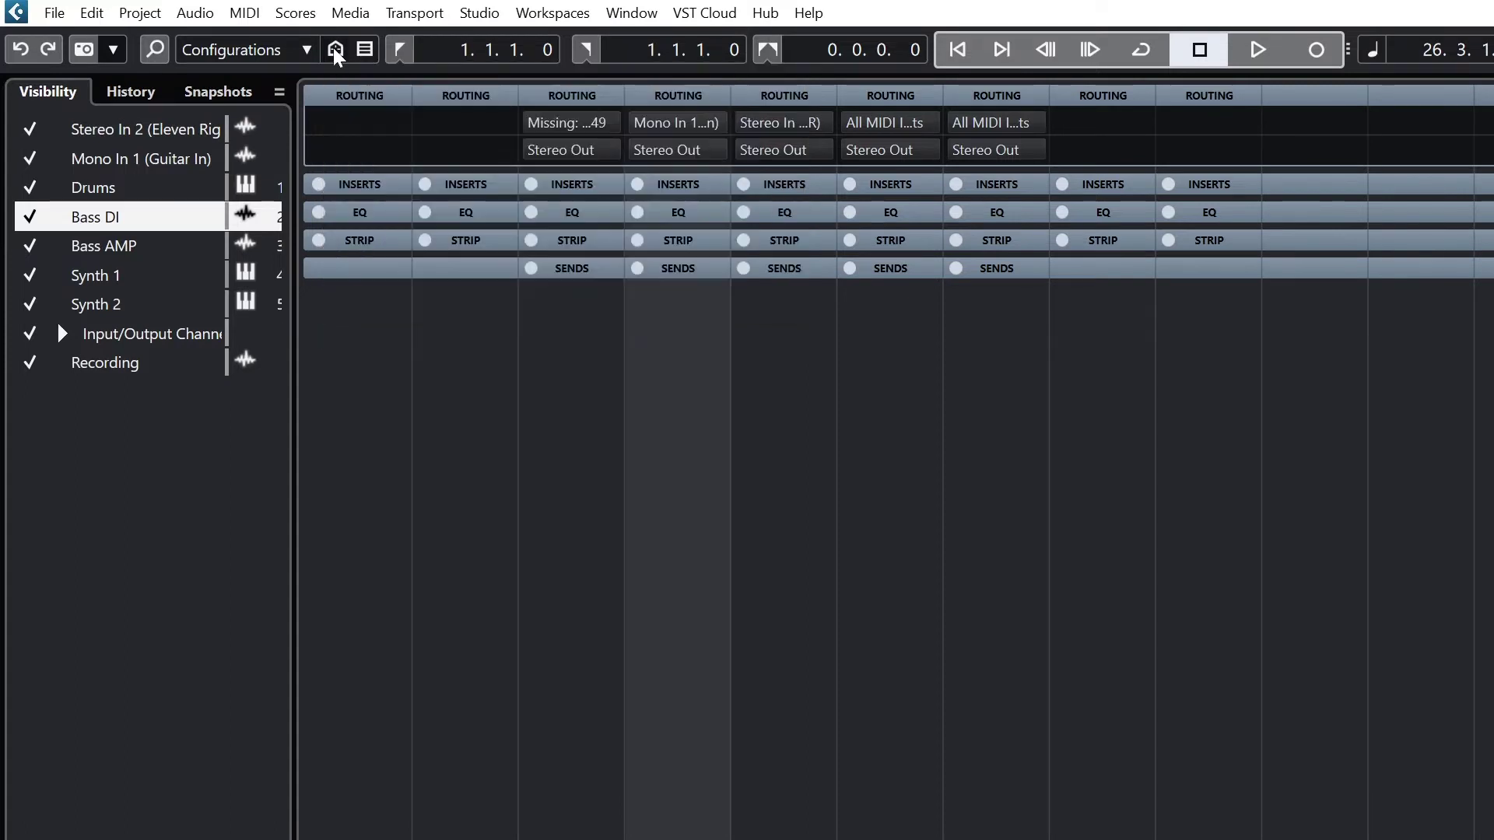
left_click(363, 50)
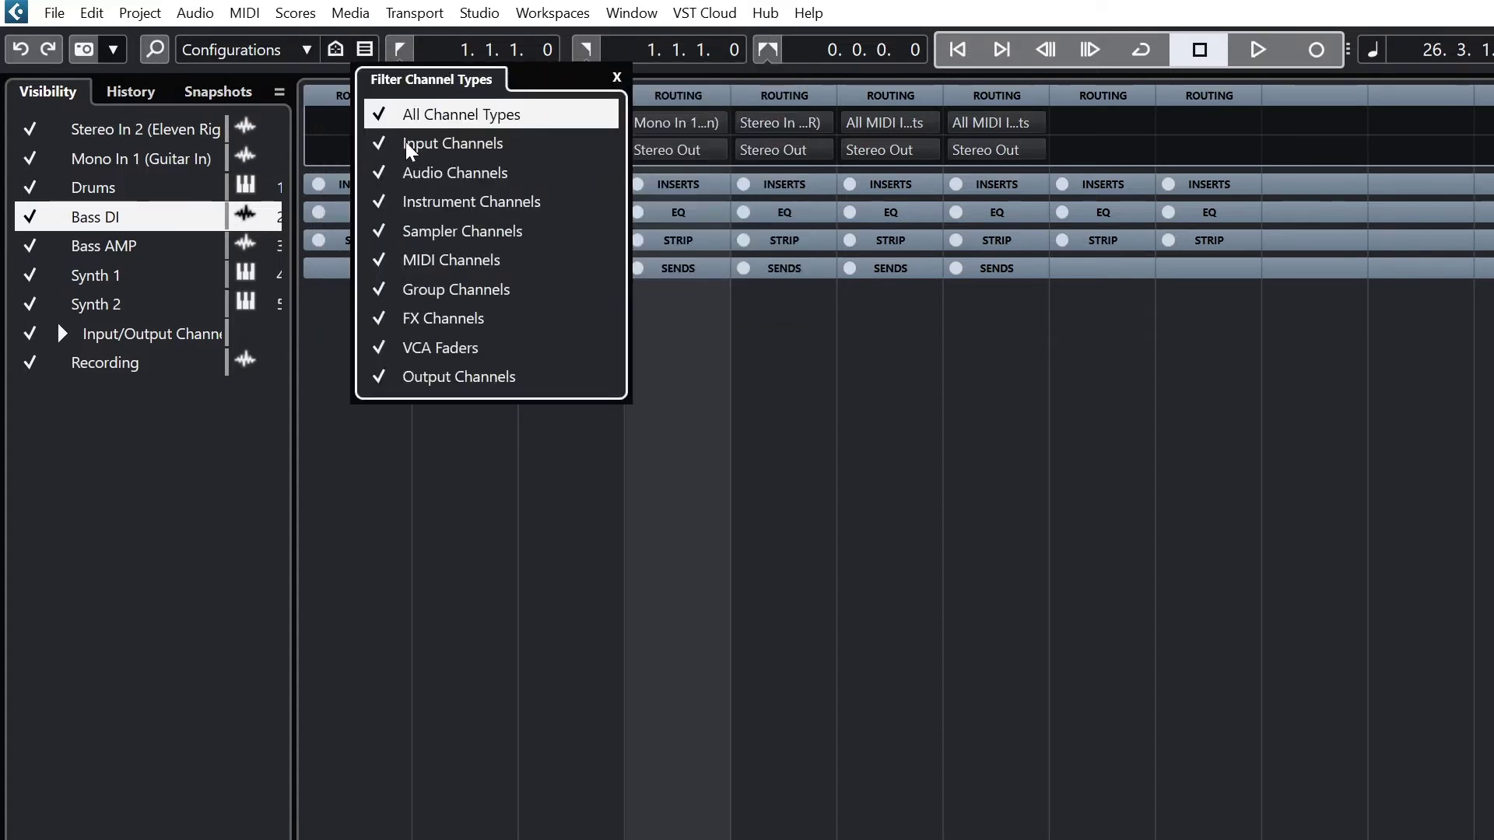
left_click(379, 145)
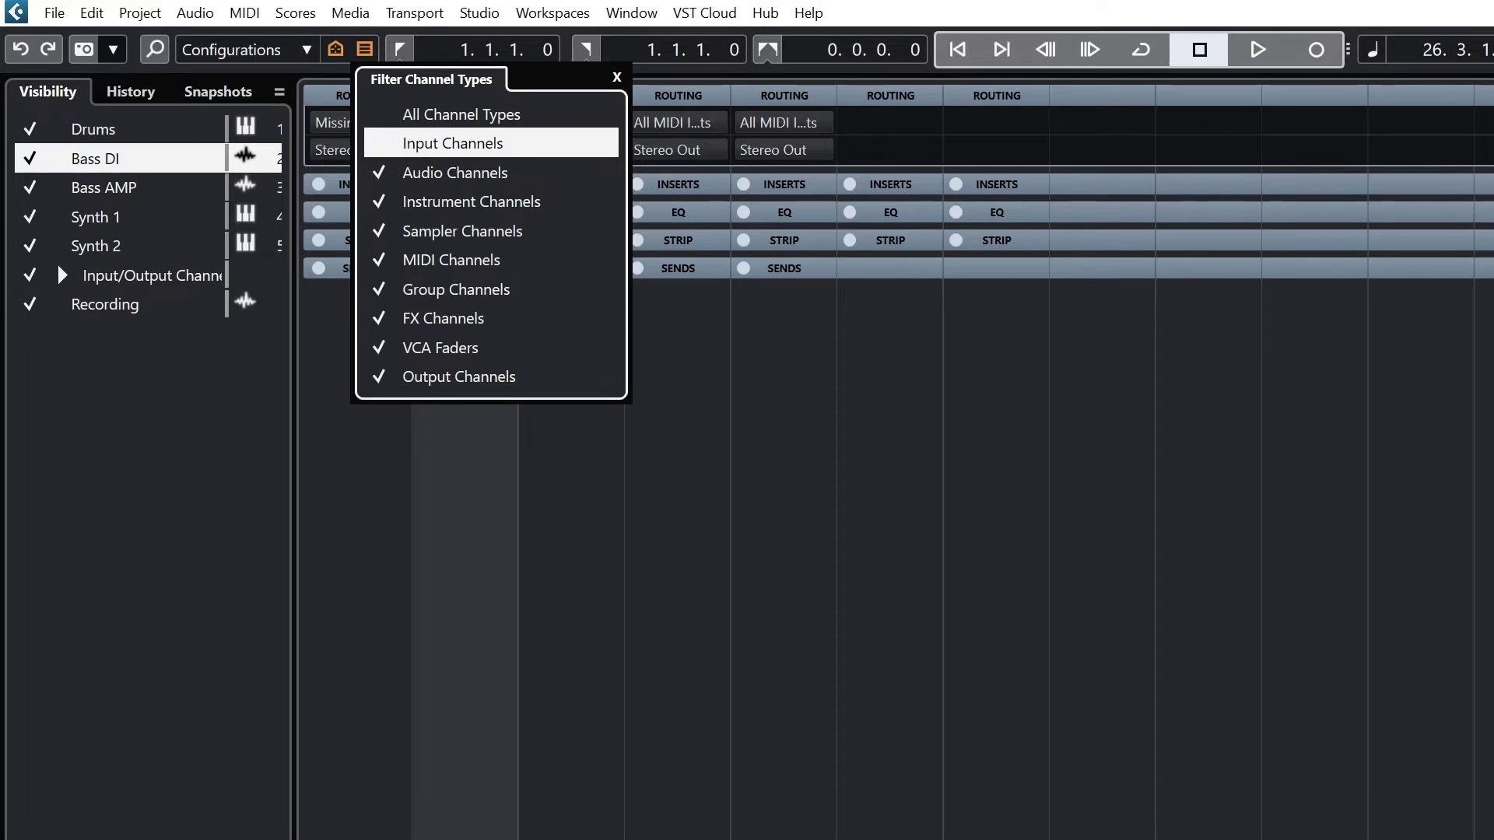
key("Escape")
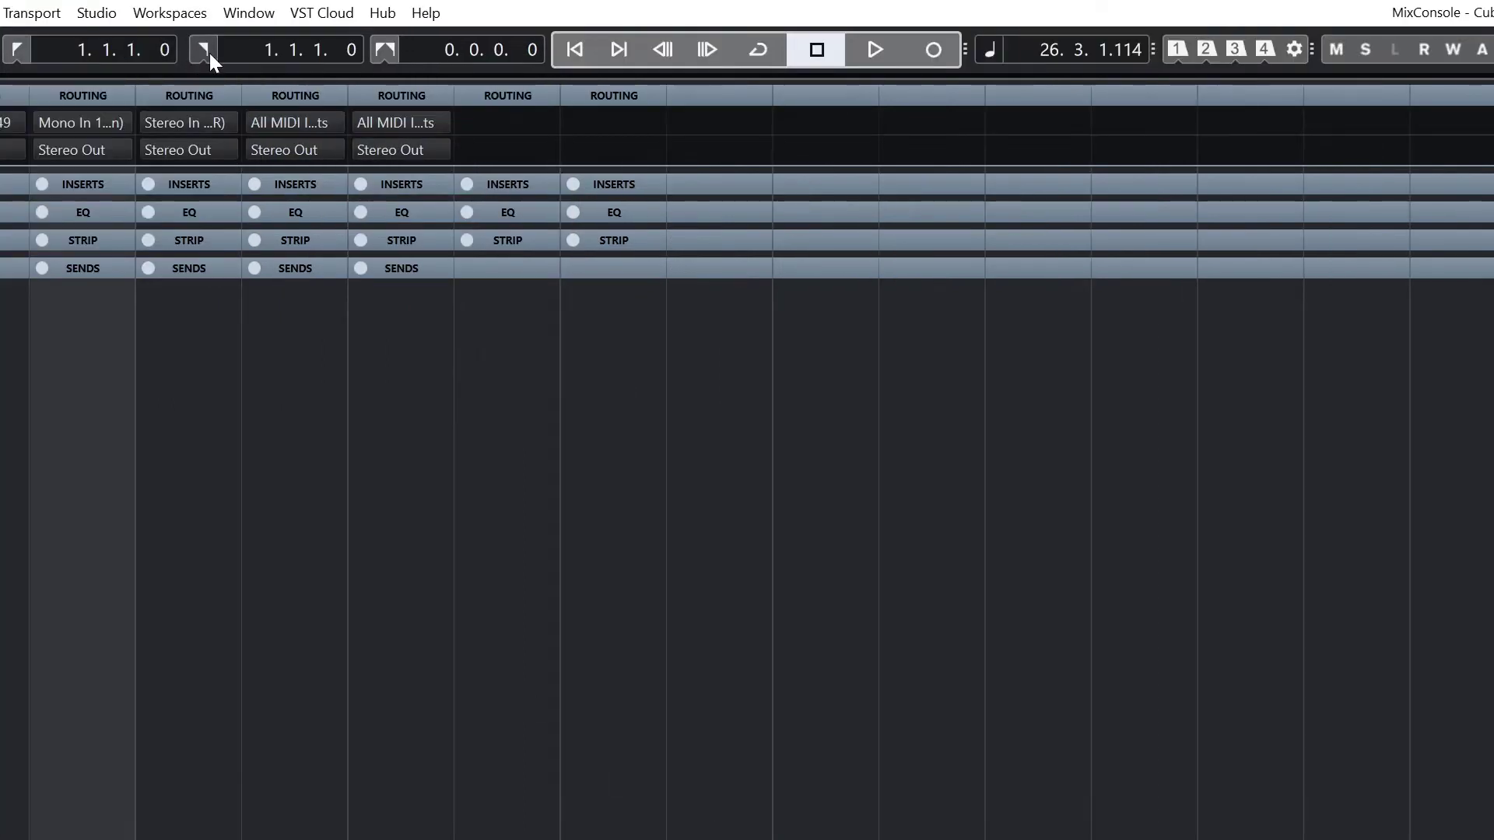
- Set the locators to bars 5 and 110, enable Cycle, and play the loop briefly
type("5")
key("Tab")
type("110")
key("Return")
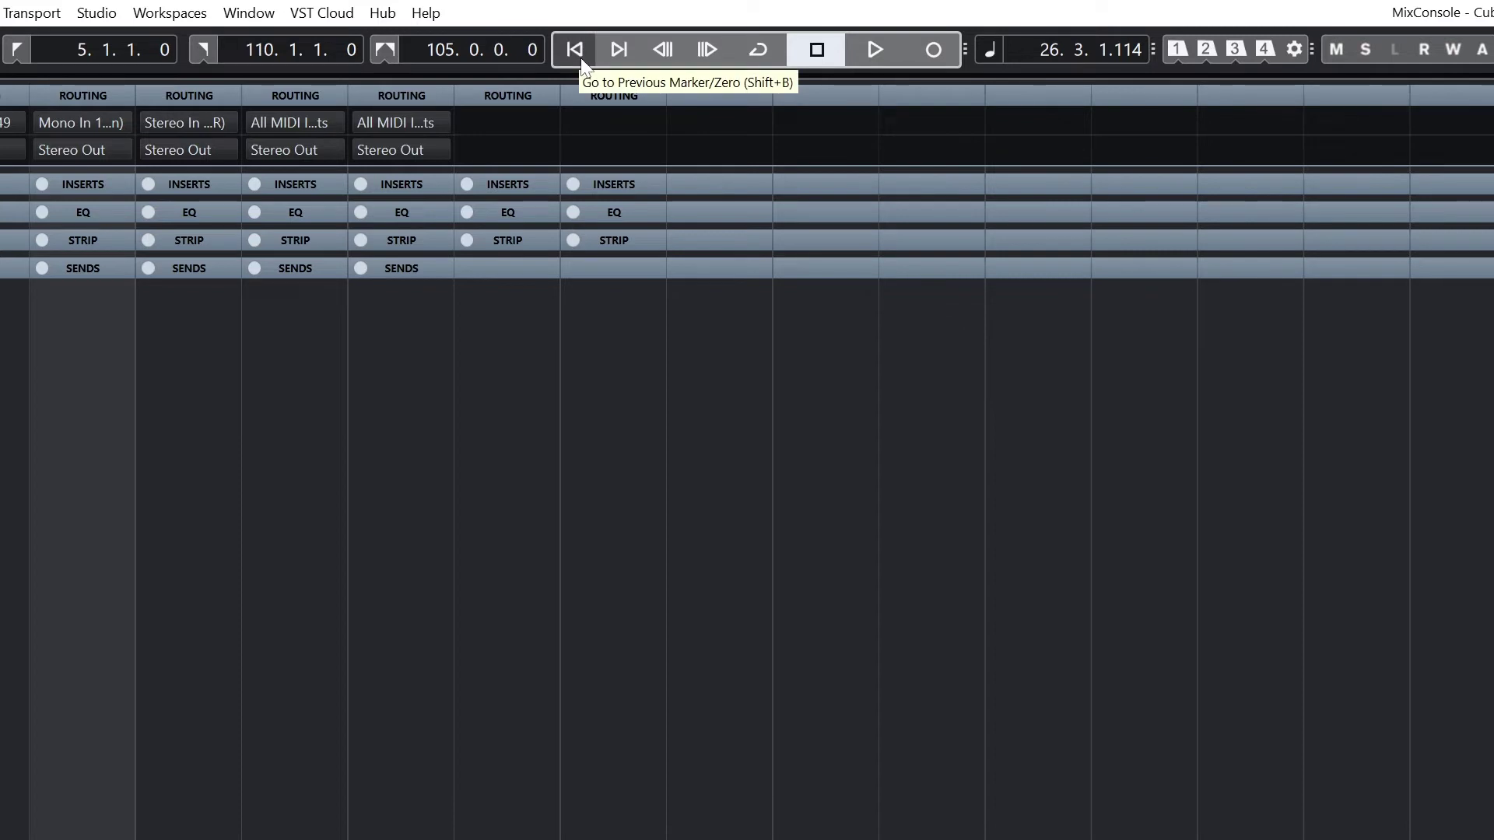
left_click(618, 50)
left_click(663, 50)
left_click(754, 49)
left_click(879, 51)
left_click(827, 56)
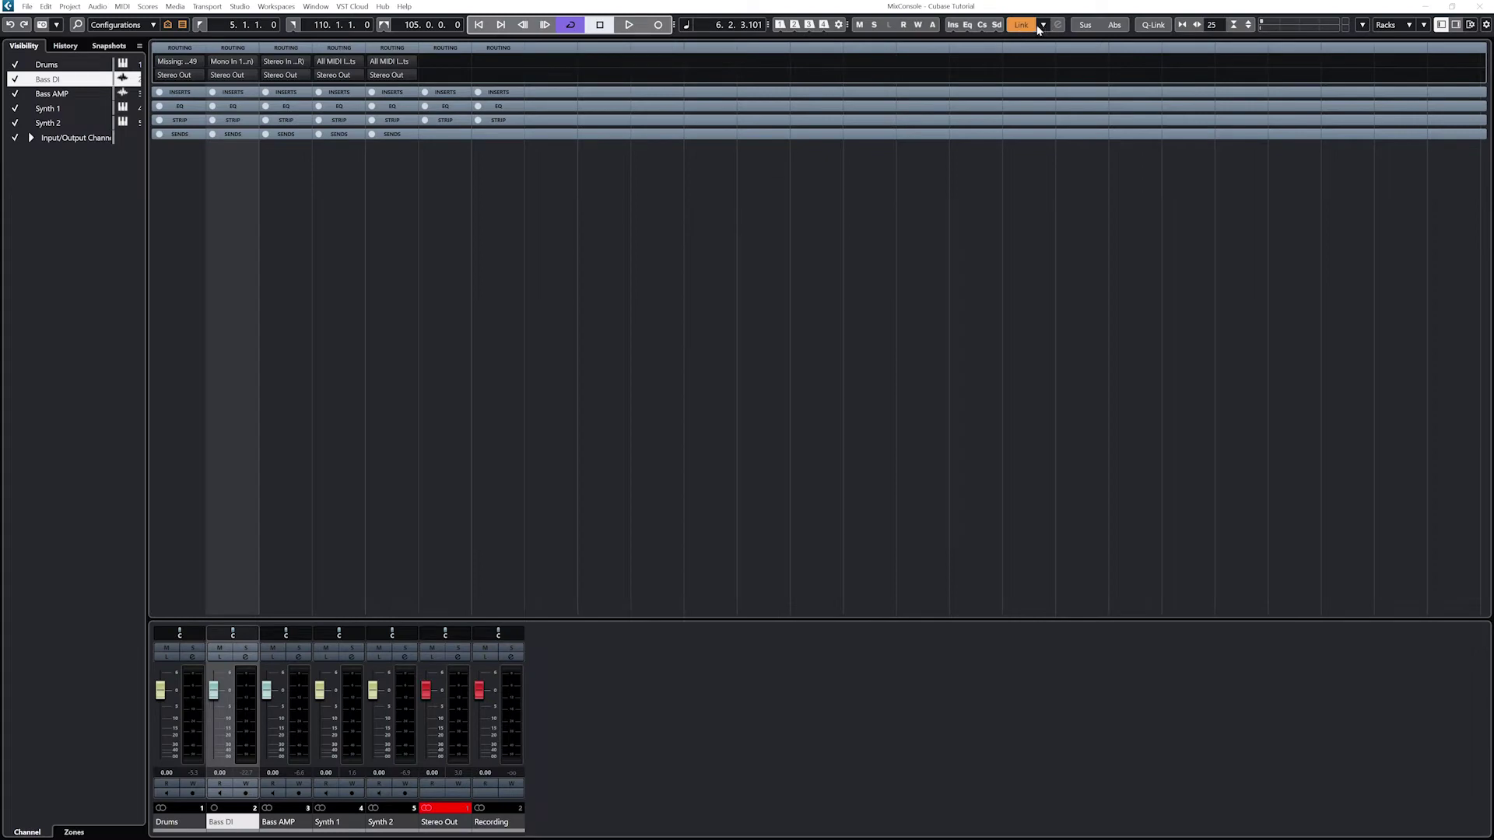
- Turn off channel linking and widen the channel strips by two steps
left_click(1021, 24)
left_click(845, 192)
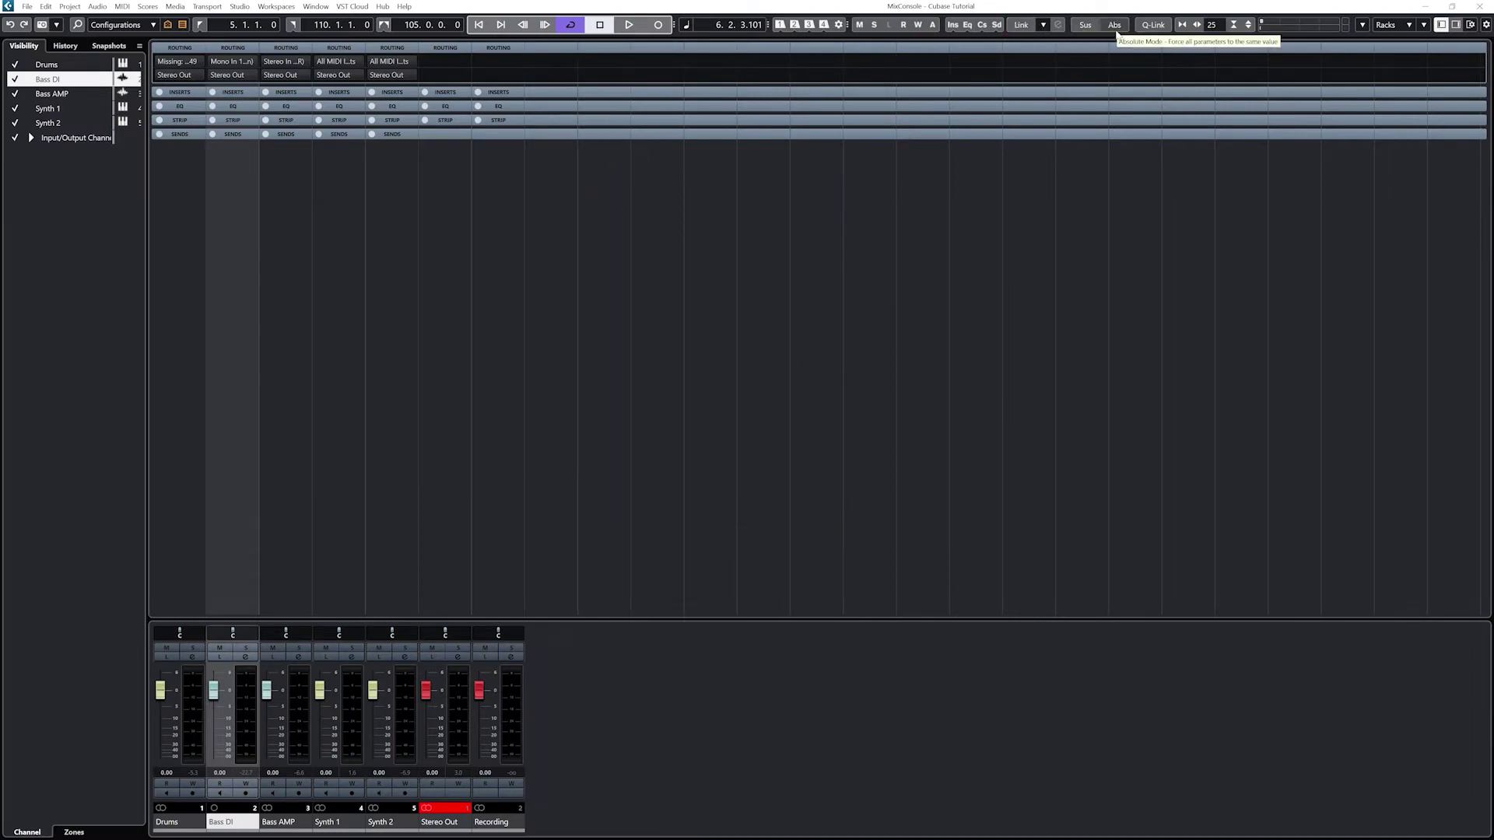
left_click(1181, 25)
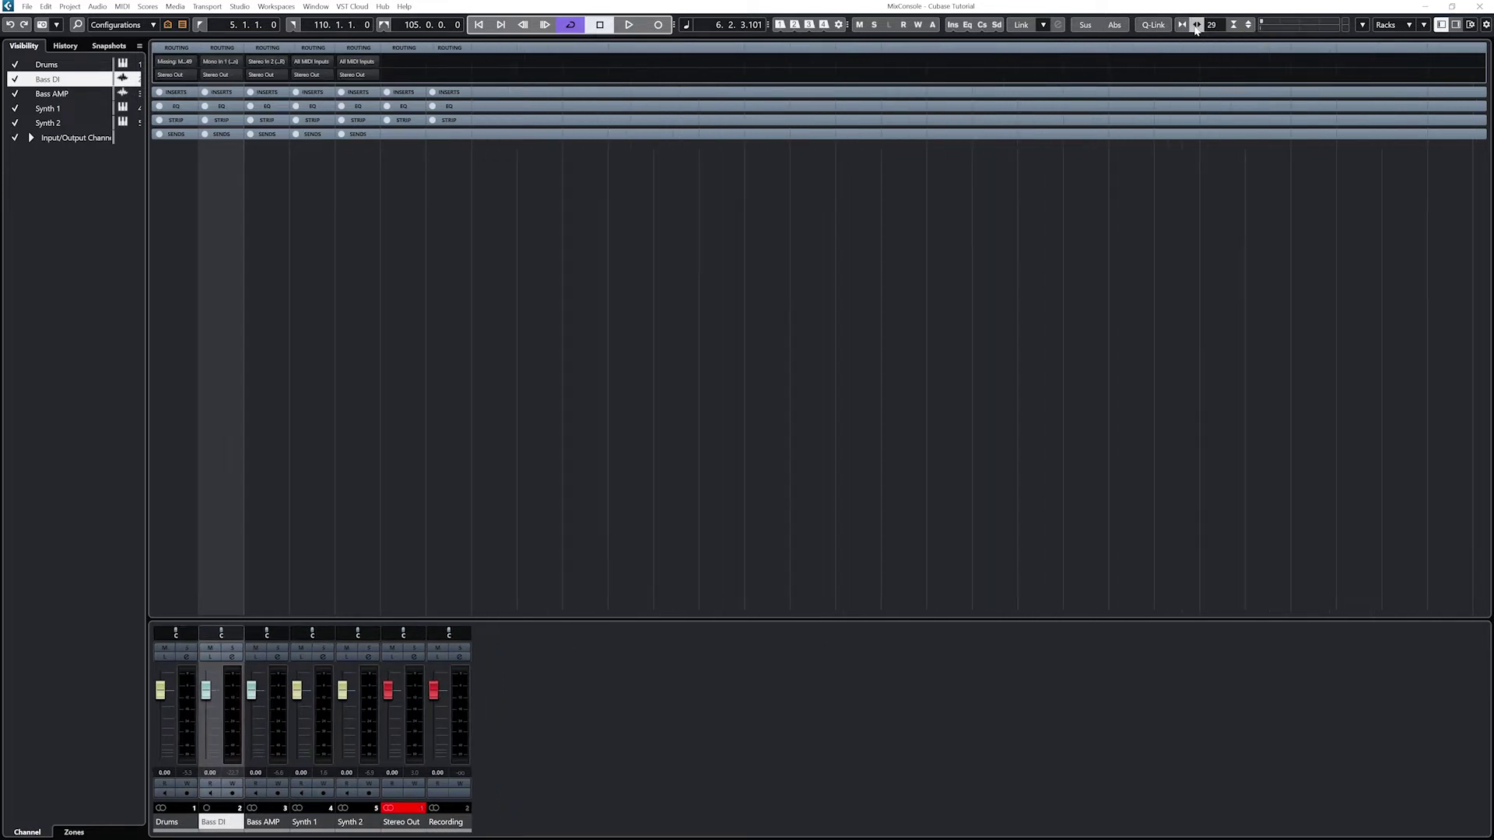
left_click(1196, 26)
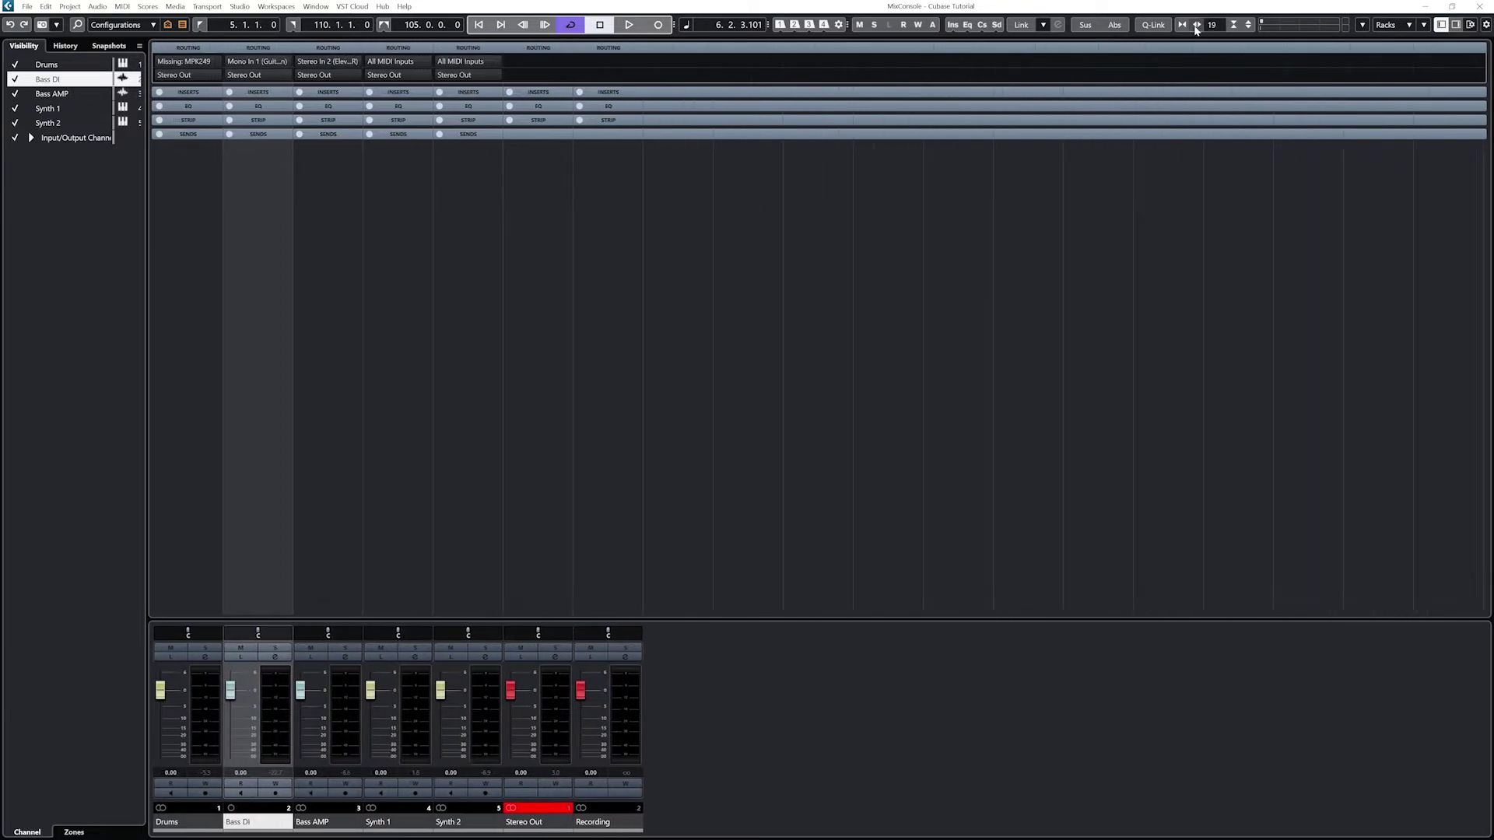
left_click(1195, 25)
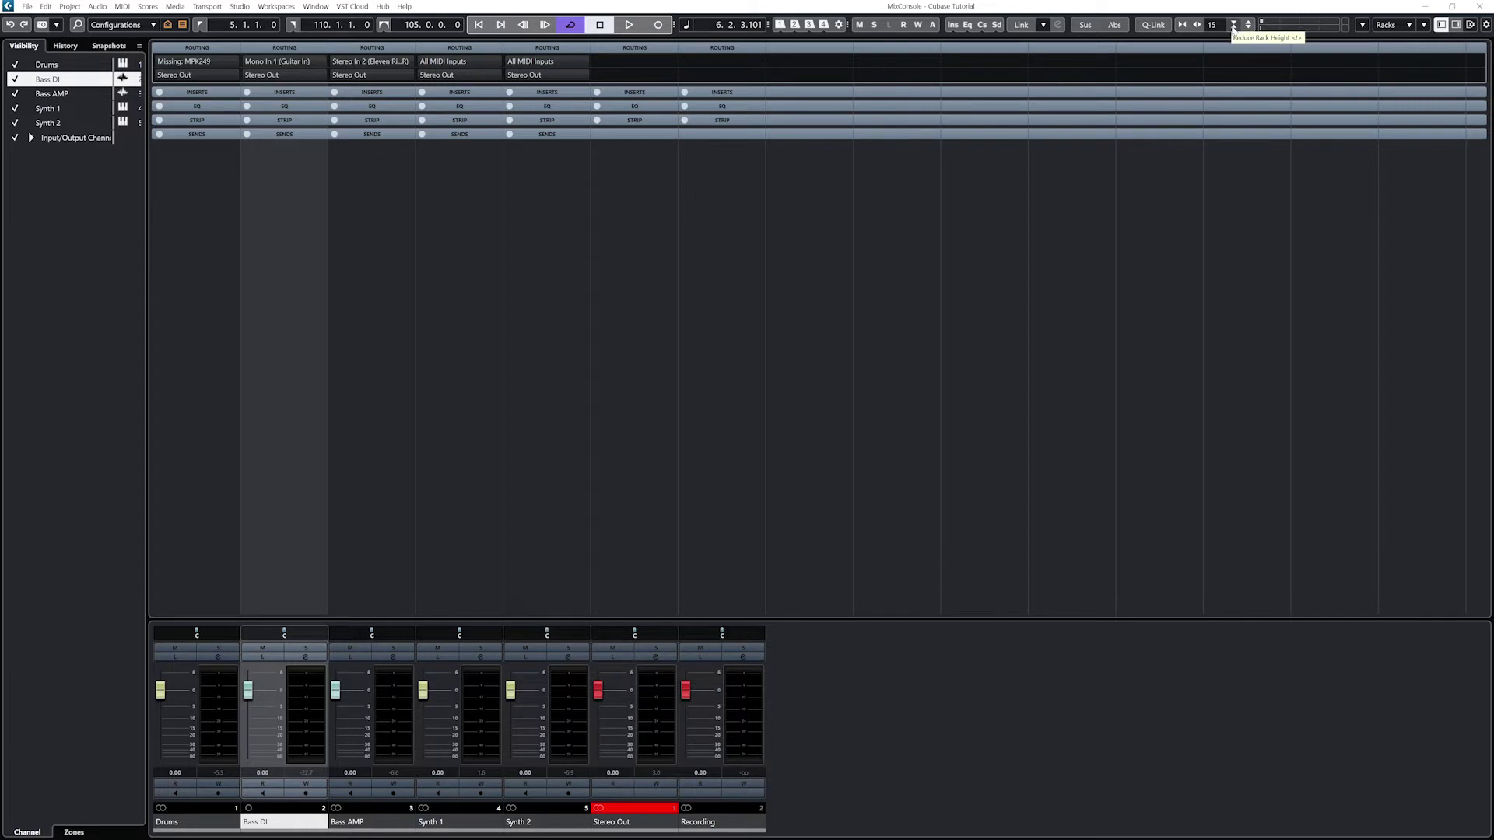
- Resize the routing rack rows, enlarging then shrinking them with the rack-height arrows
left_click(1233, 26)
left_click(1245, 28)
left_click(1246, 28)
left_click(1231, 26)
left_click(1232, 26)
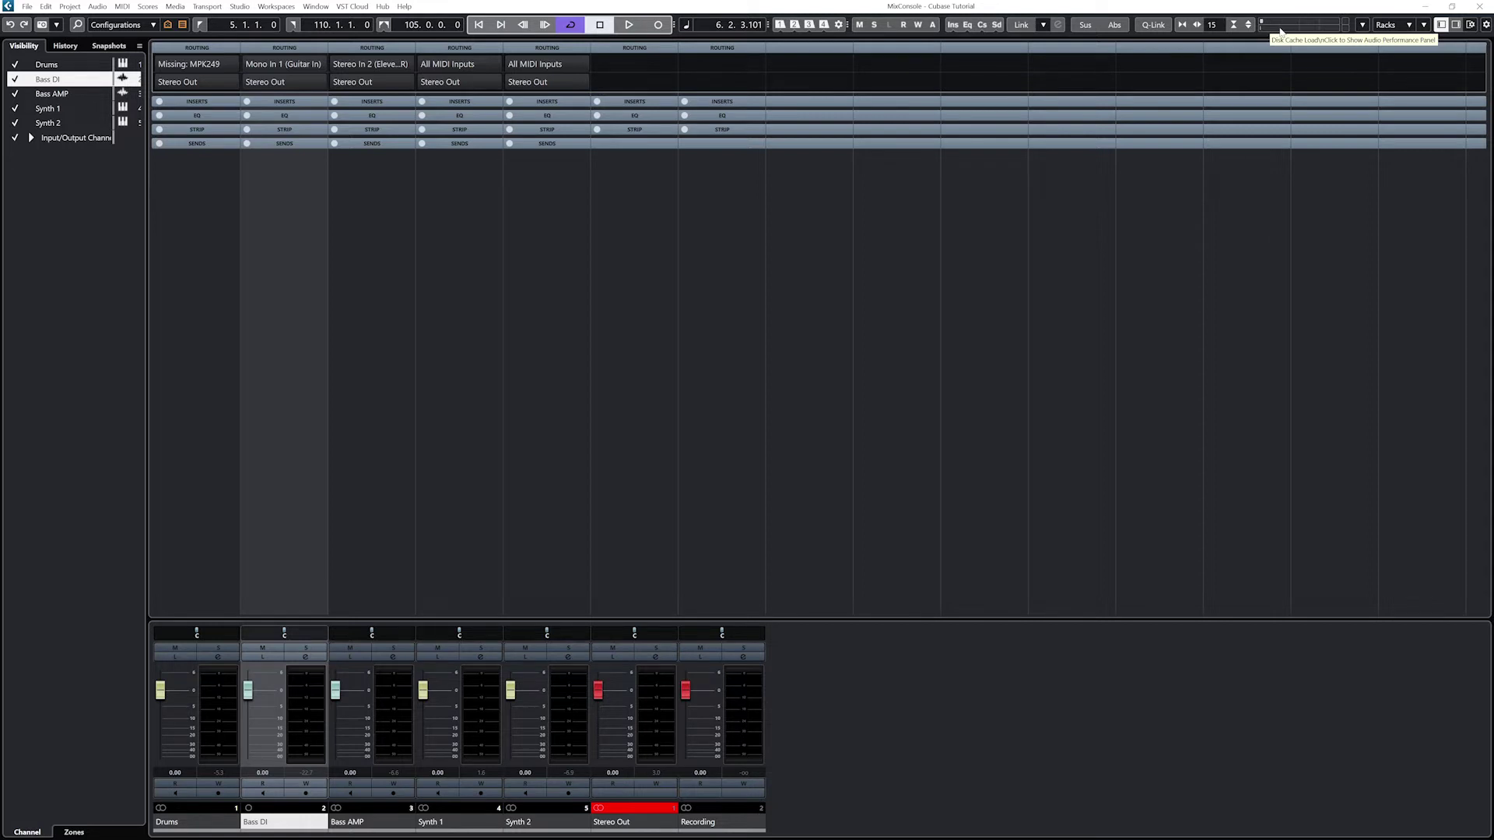
- In the Visibility list, expand Input/Output Channels and hide Stereo Out and Recording
left_click(15, 79)
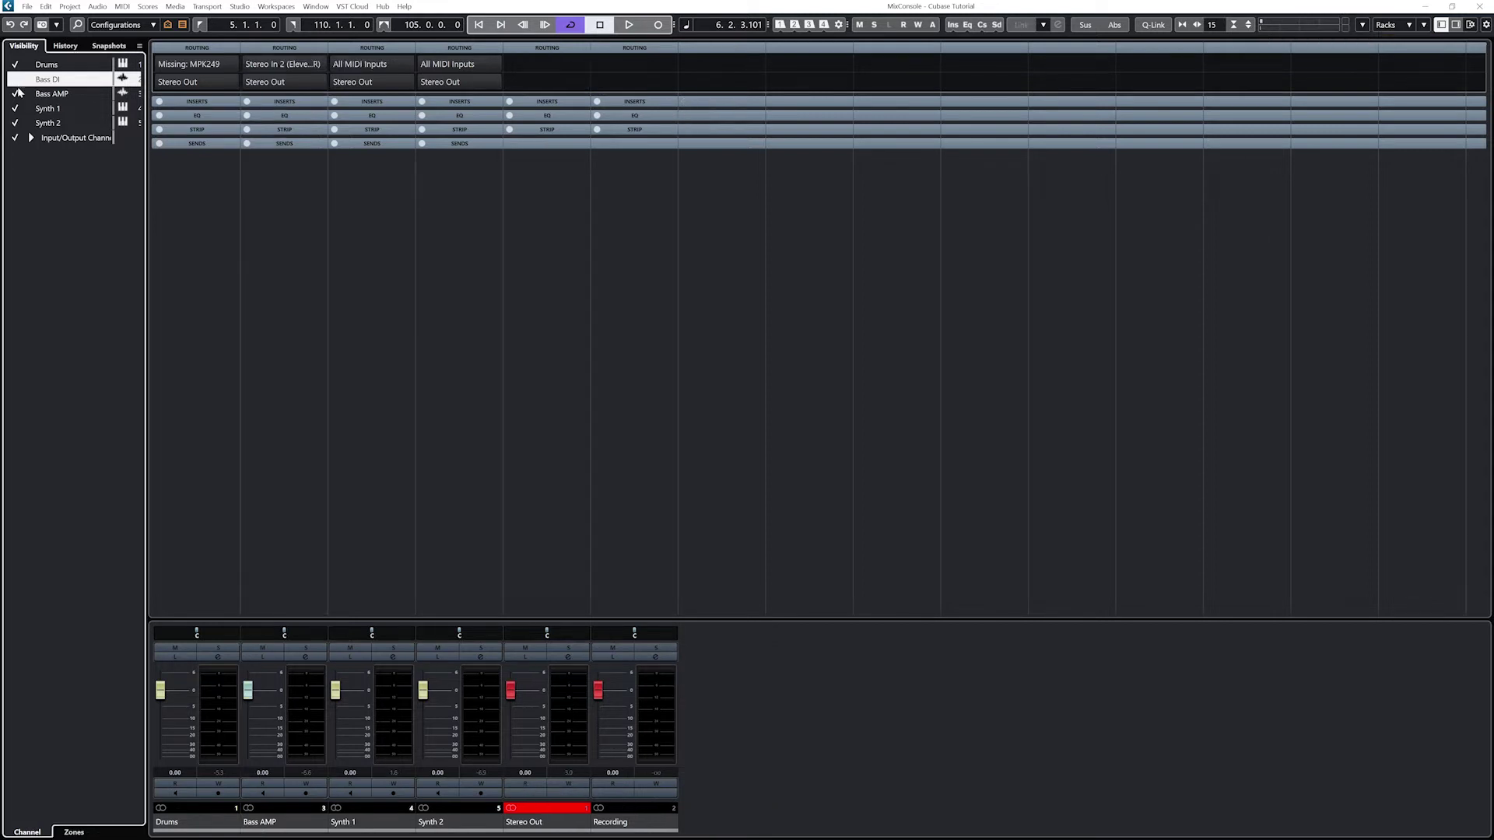
left_click(31, 138)
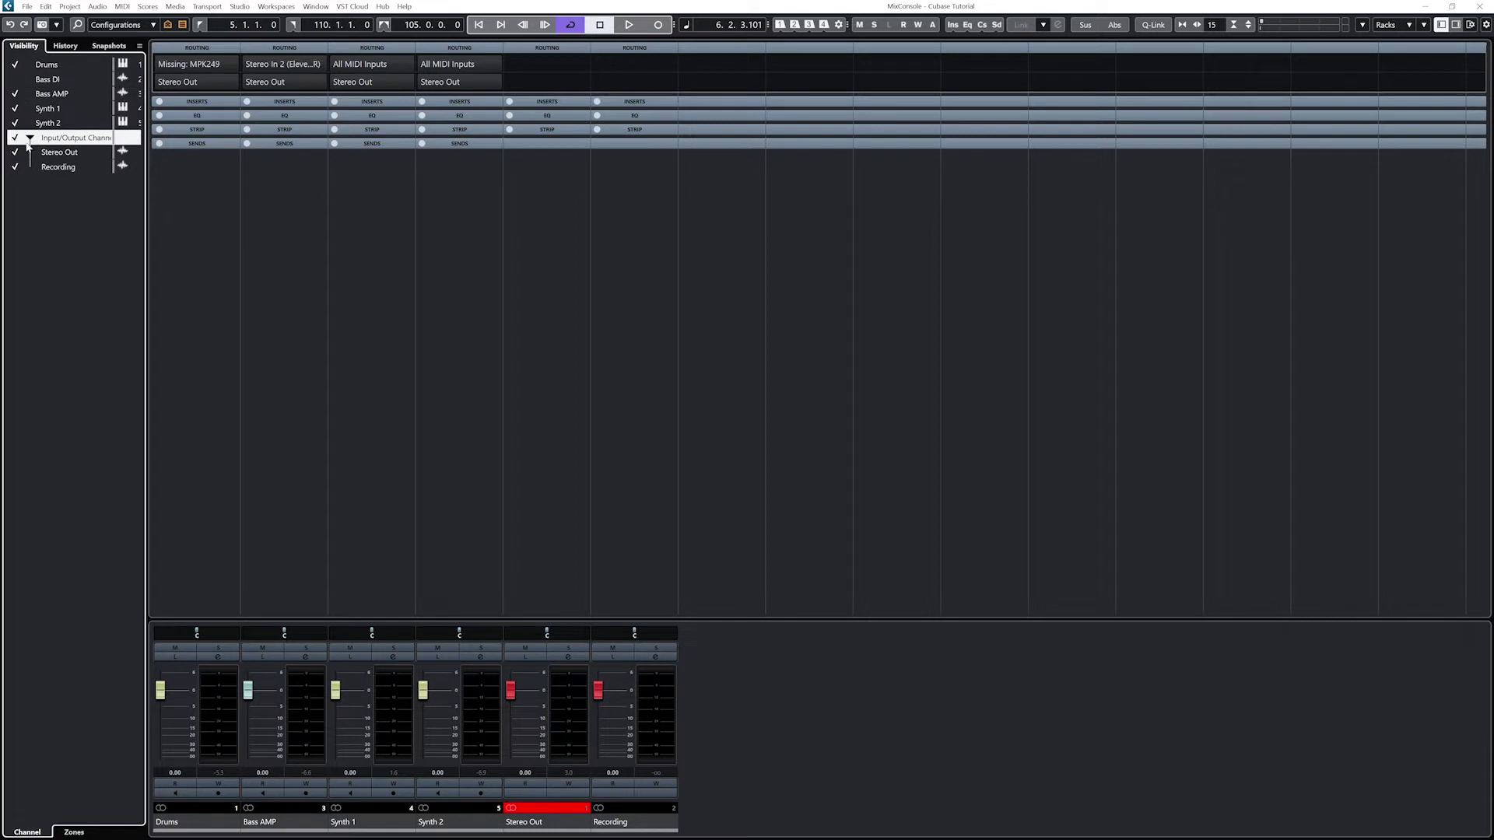
left_click(16, 166)
left_click(16, 167)
left_click(167, 24)
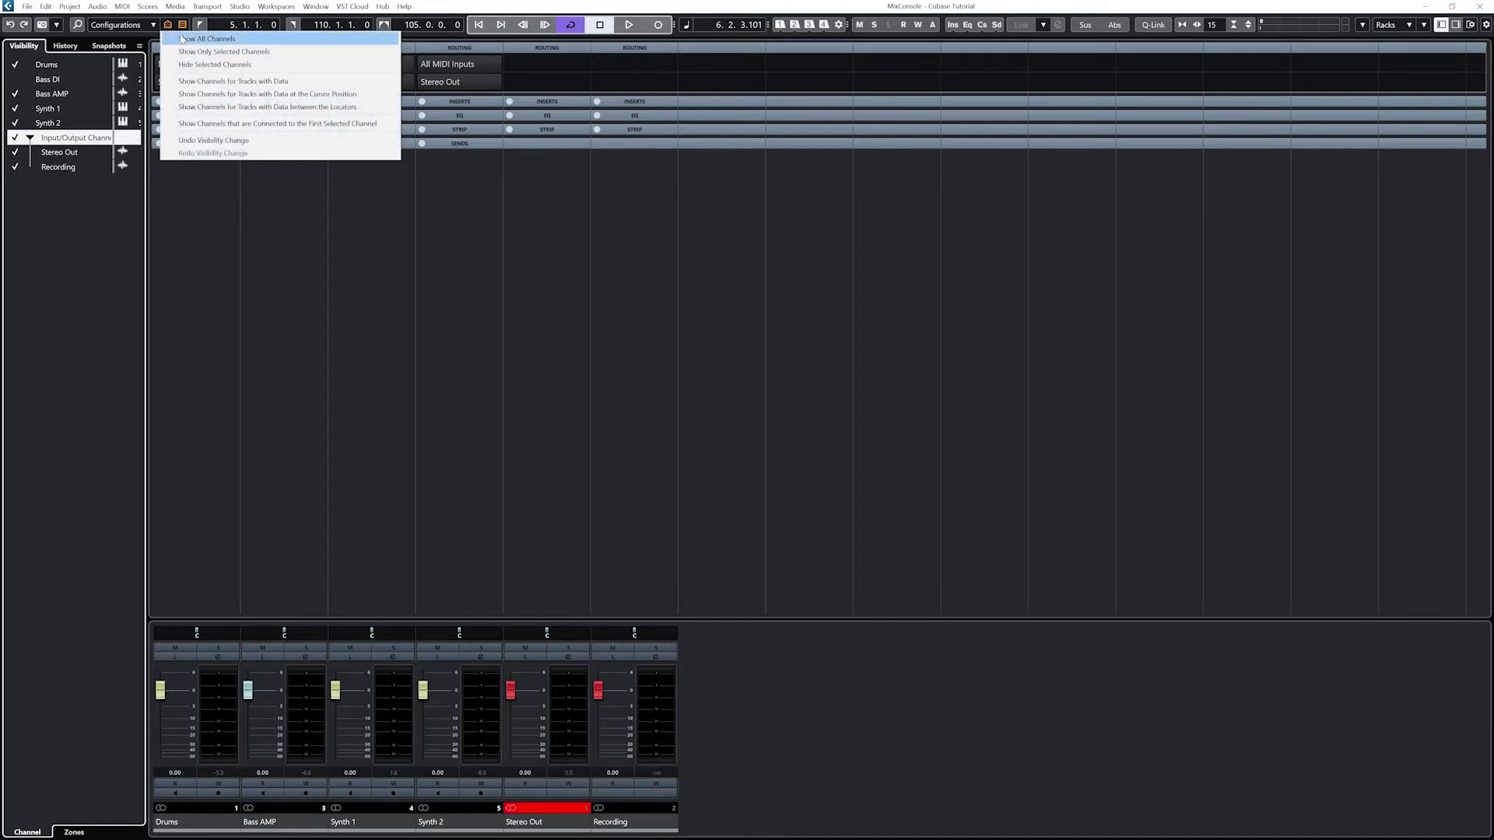
left_click(225, 81)
- Look through the MixConsole History and Snapshots lists
left_click(65, 46)
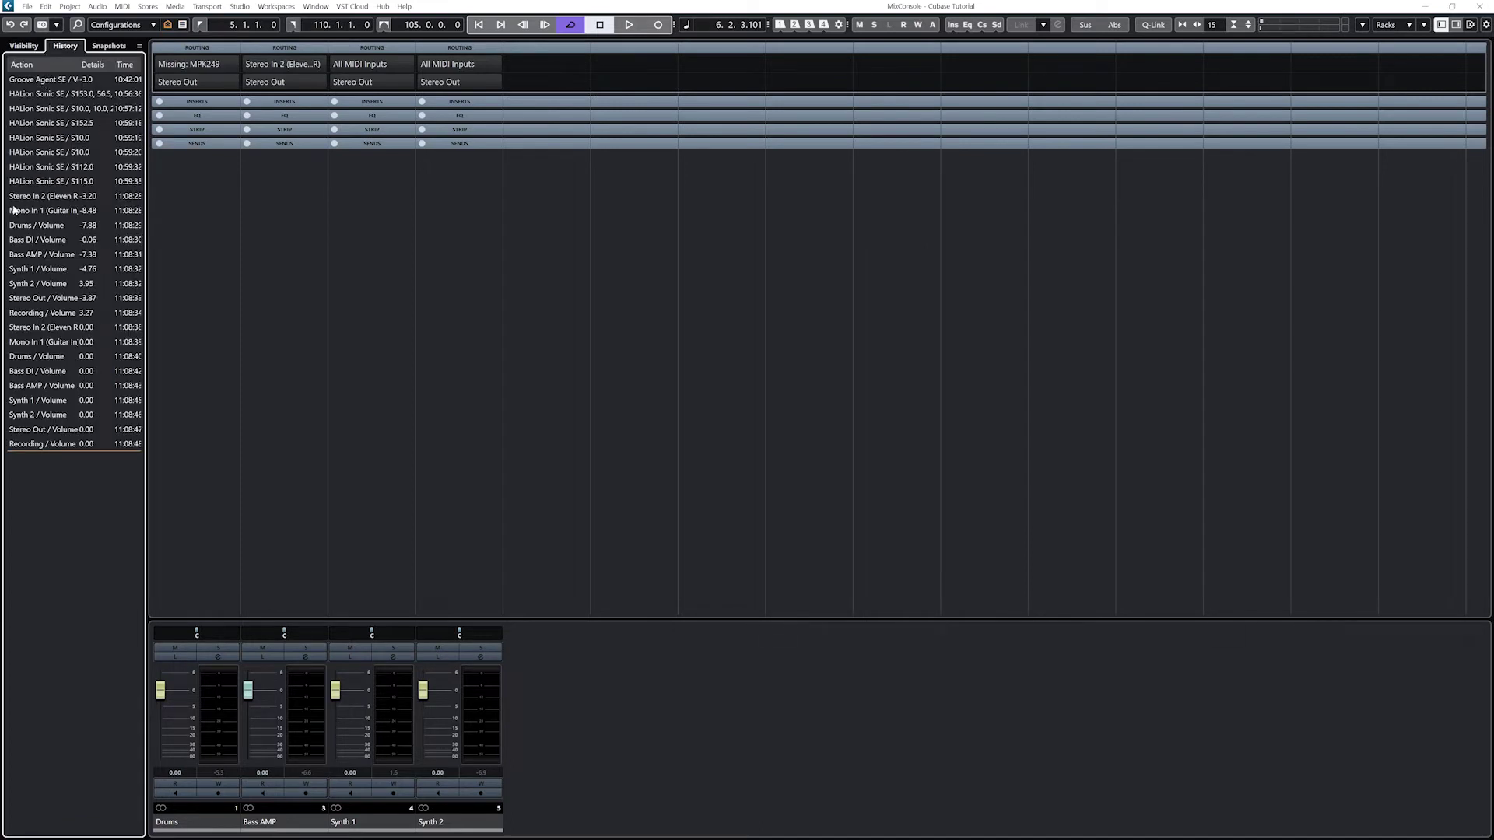
left_click(105, 49)
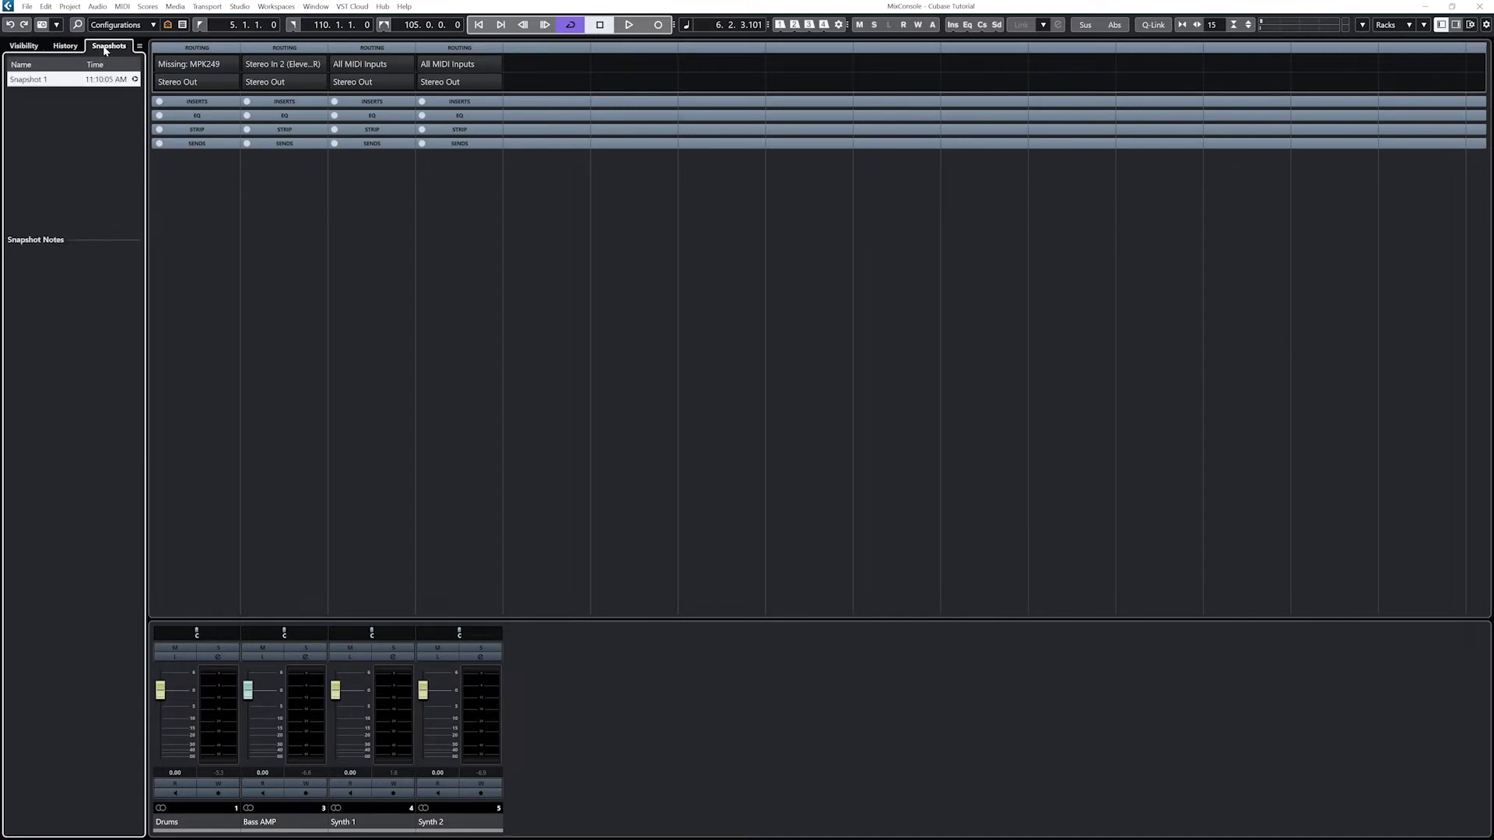
left_click_drag(253, 676, 253, 720)
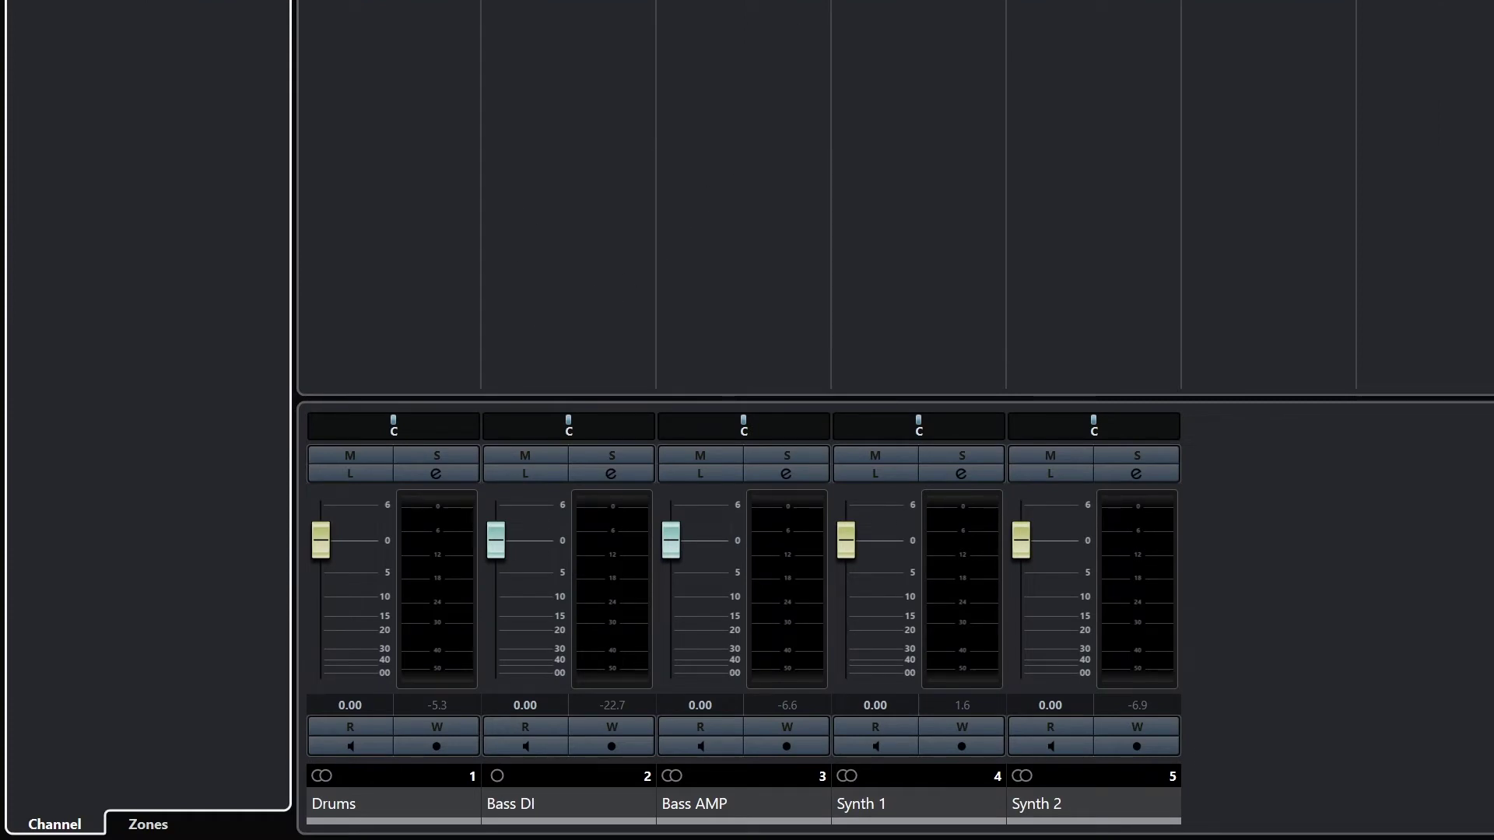
- Start playback and pan Synth 1 to the left and Synth 2 to the right
key("space")
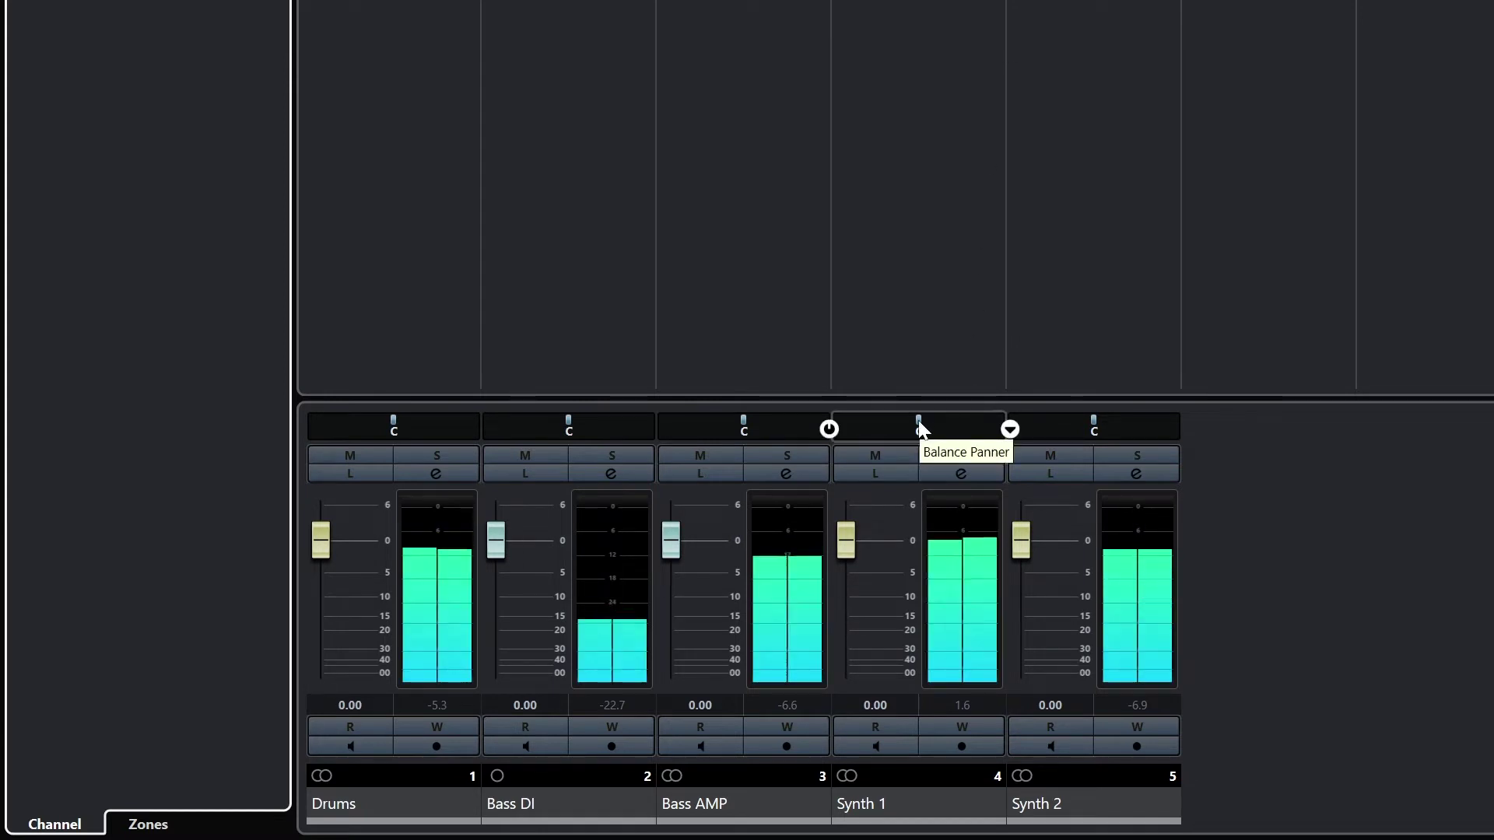
left_click_drag(919, 423, 855, 413)
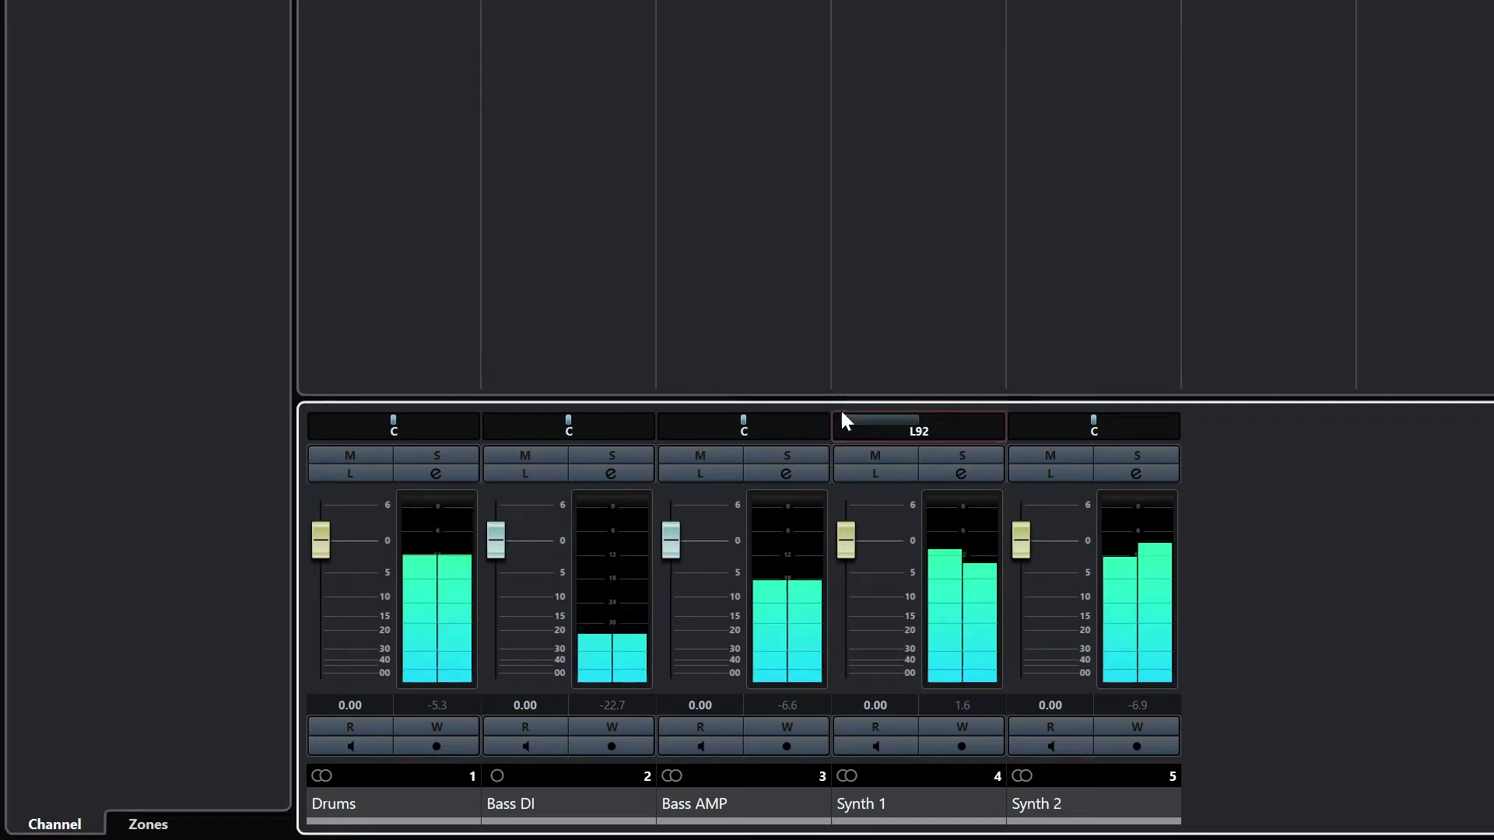
left_click_drag(1094, 425, 1198, 434)
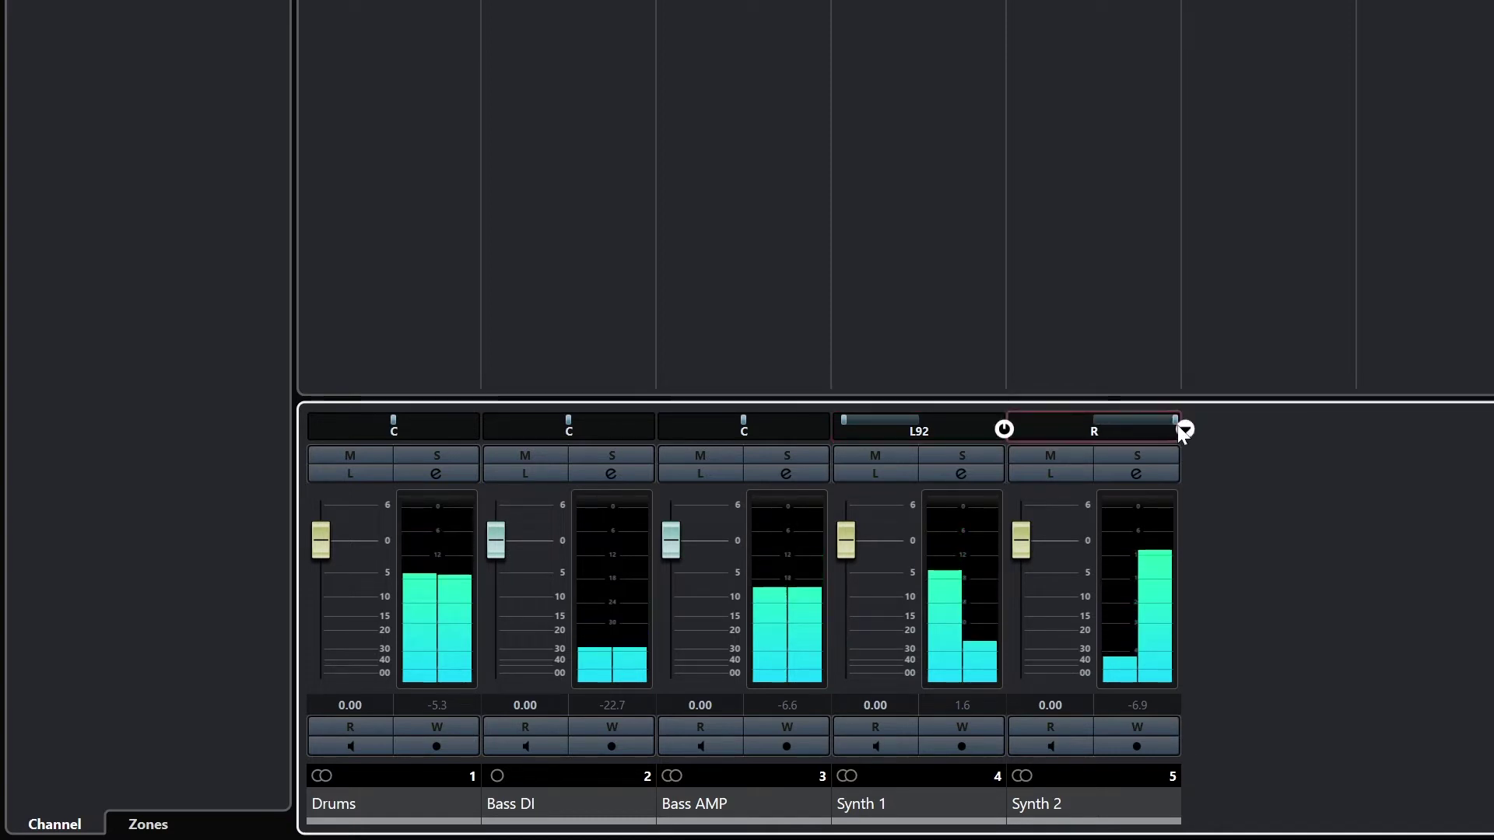
- Re-centre both Synth pans, then try mute and solo on Bass AMP
left_click(1109, 425, "ctrl")
left_click(918, 425, "ctrl")
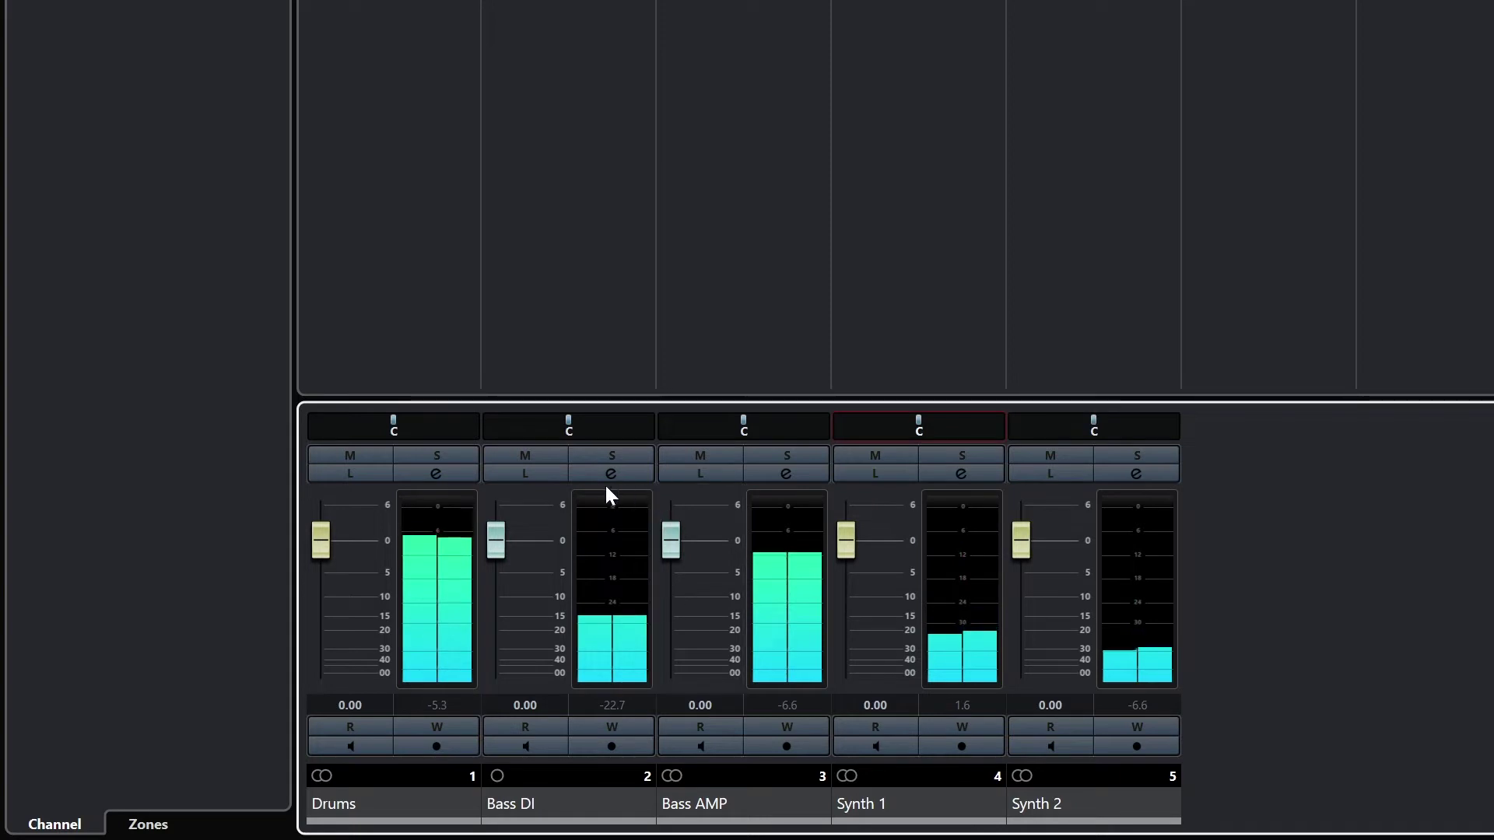
left_click(720, 458)
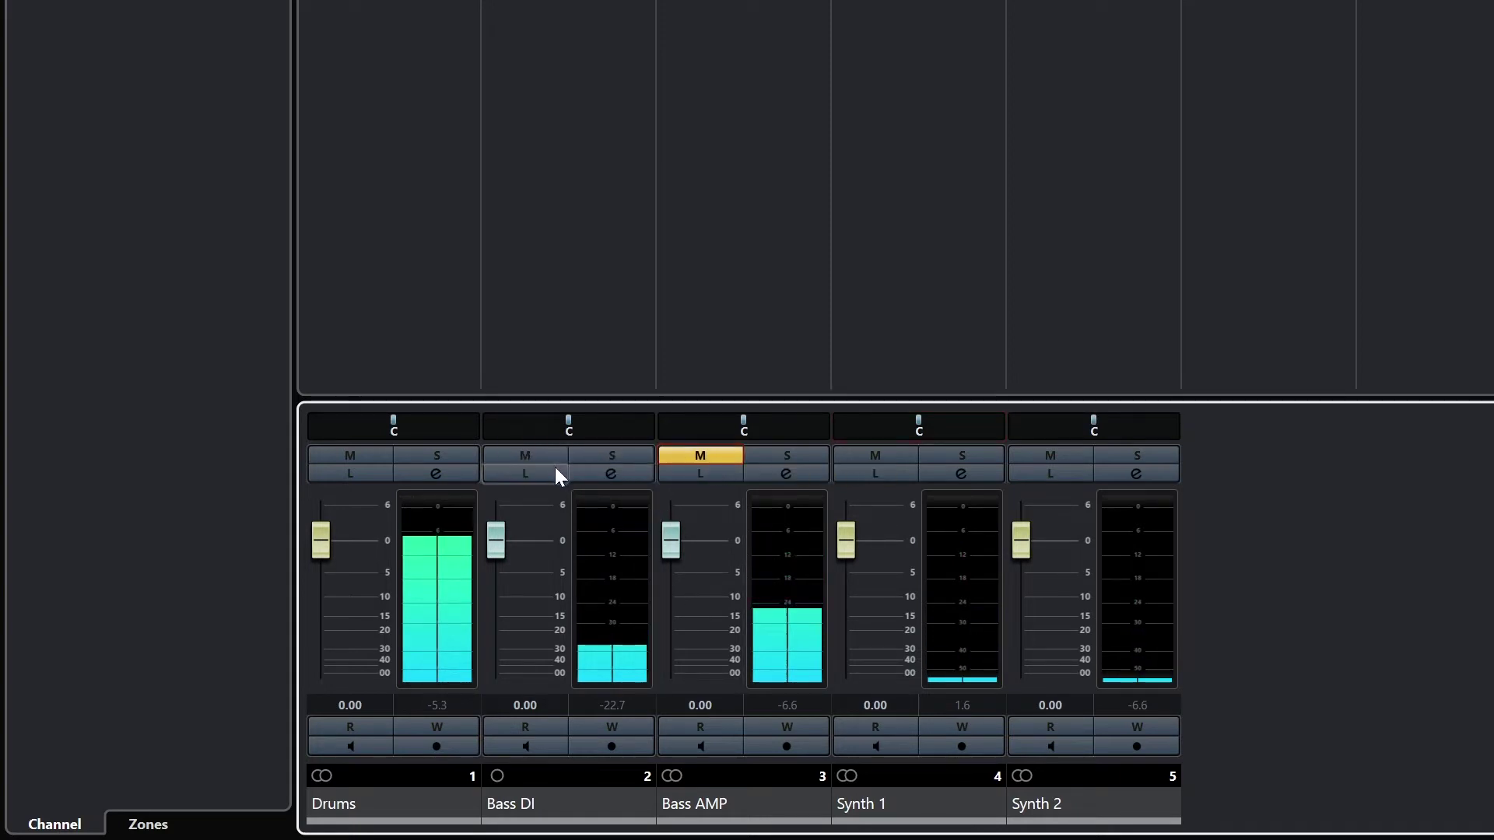
left_click(783, 456)
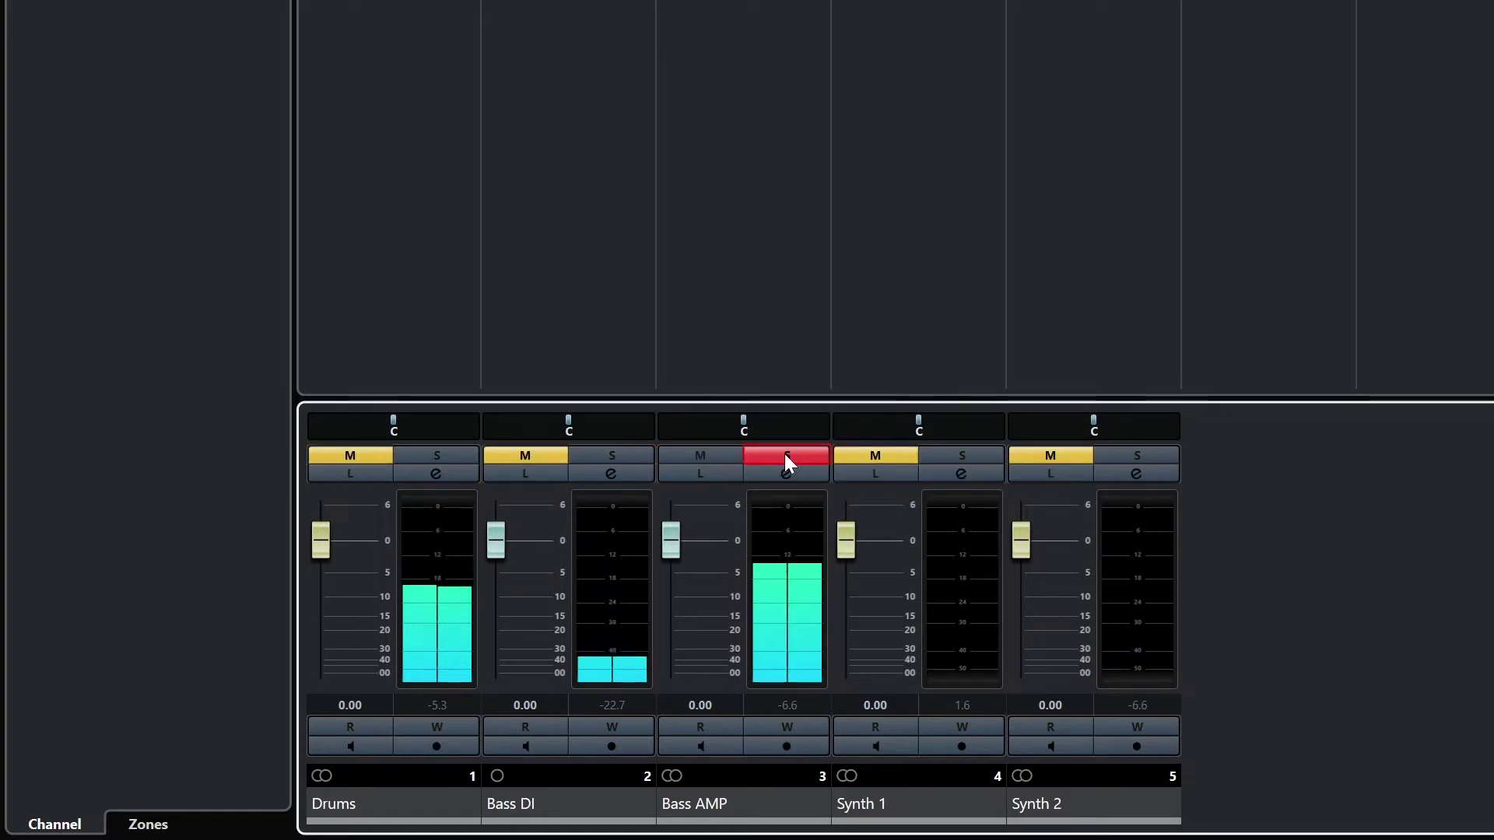
left_click(784, 457)
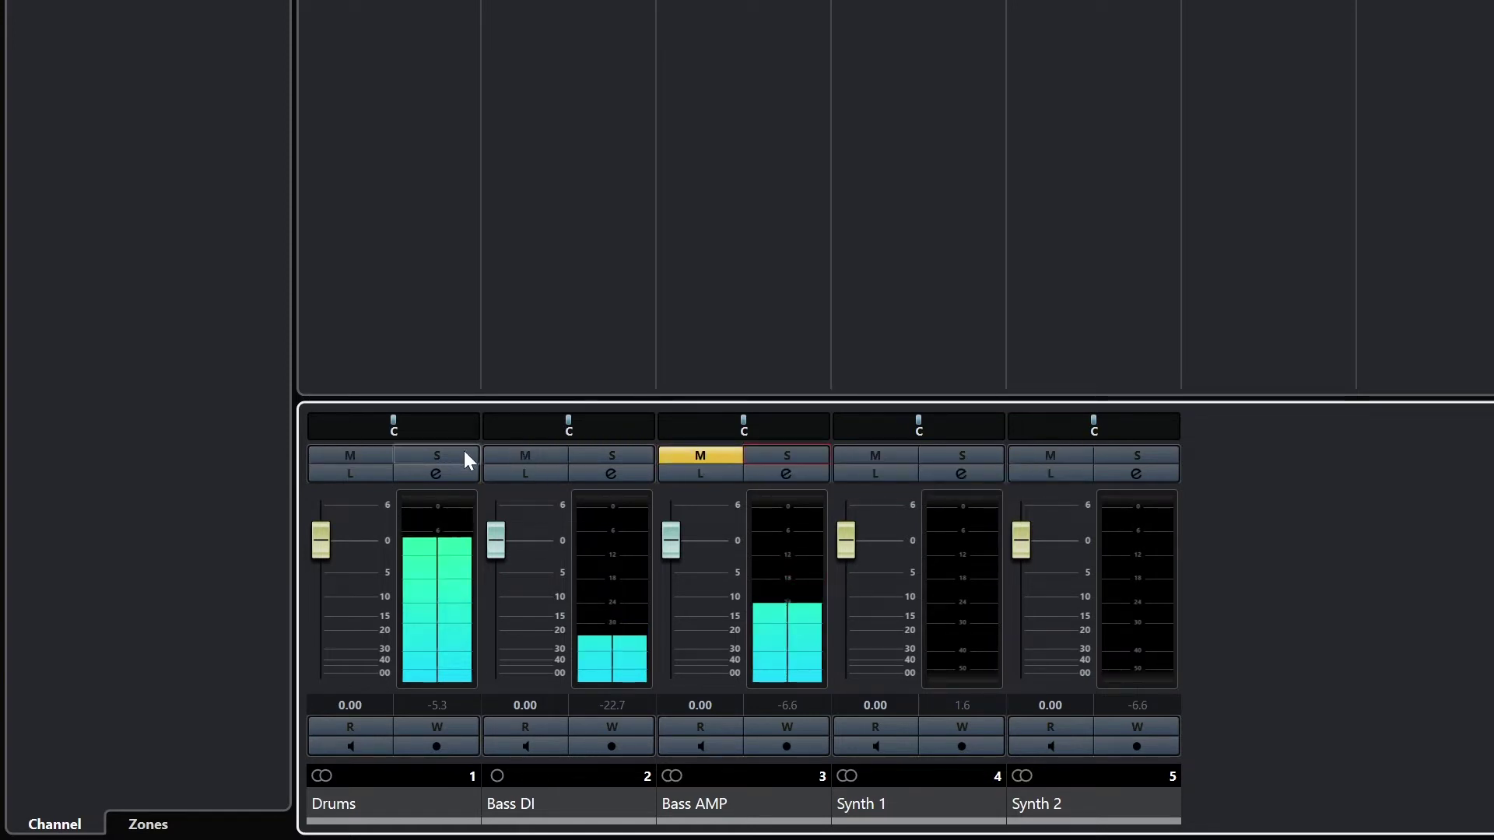
- Audition Drums solo and mute, clear all mutes and solos, and mute Bass DI
left_click(440, 457)
left_click(351, 458)
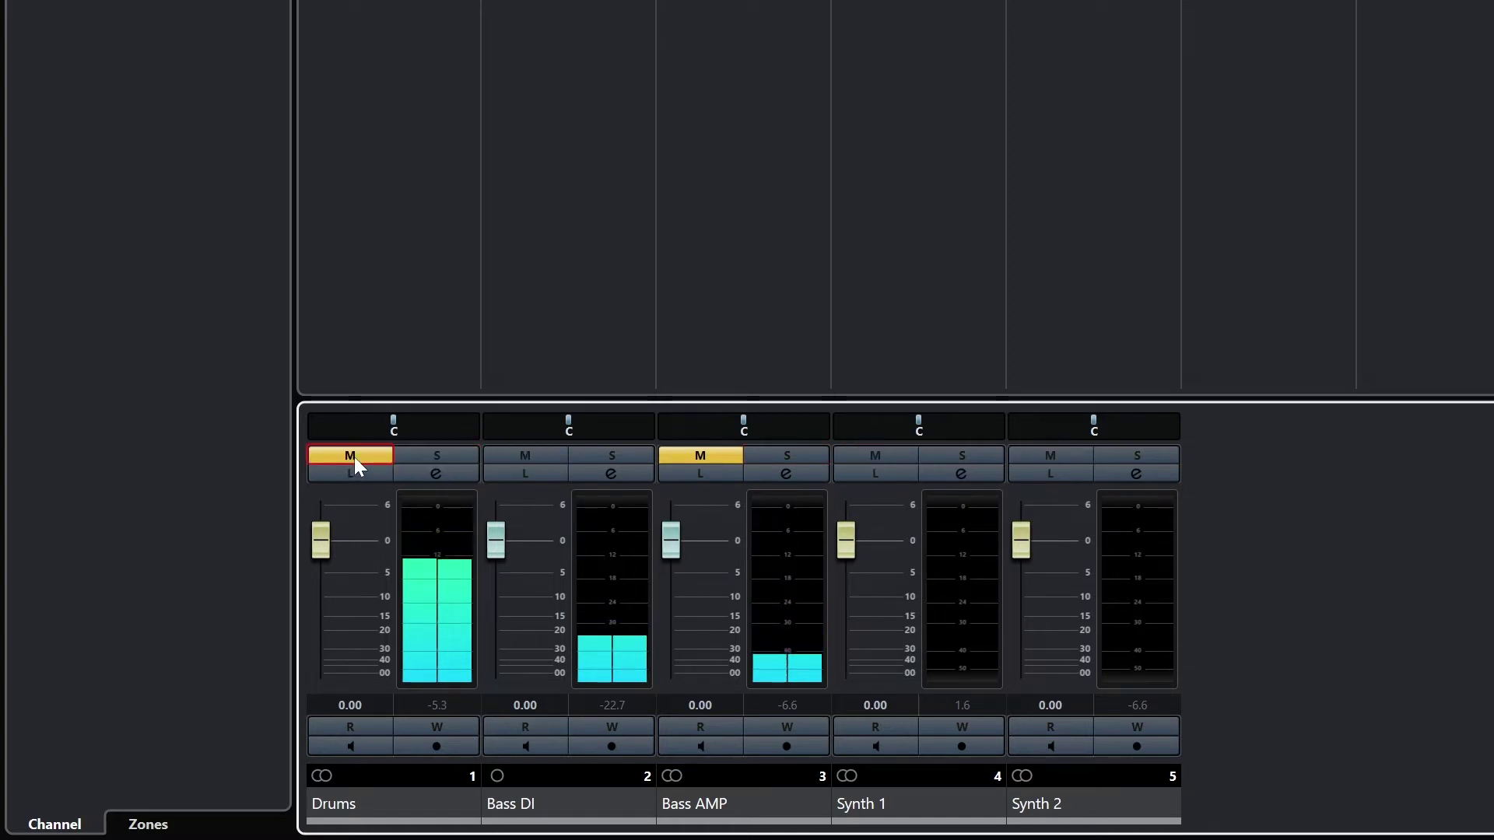
left_click(411, 459)
left_click(456, 455)
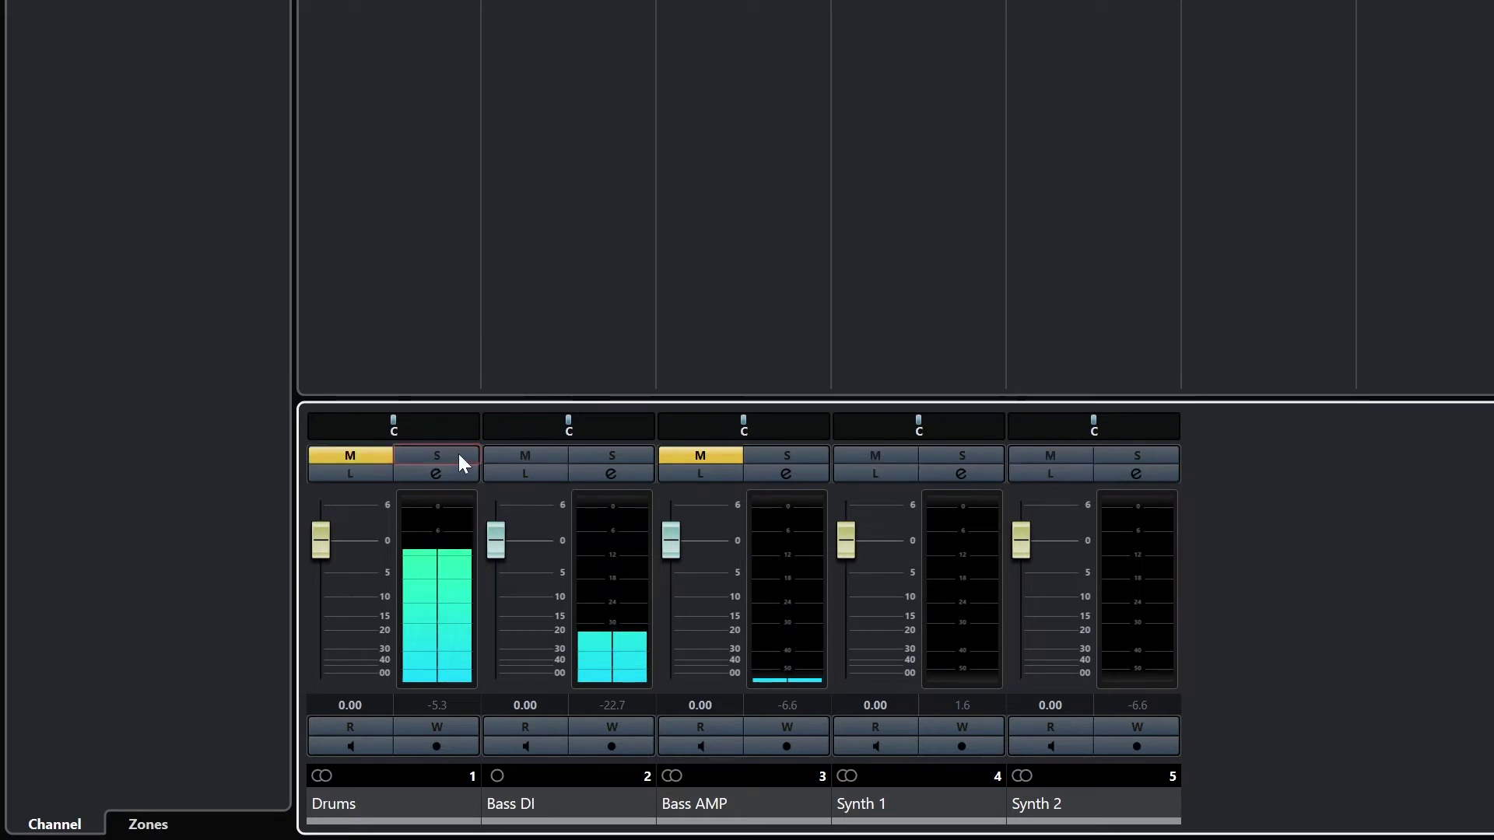
left_click(670, 457)
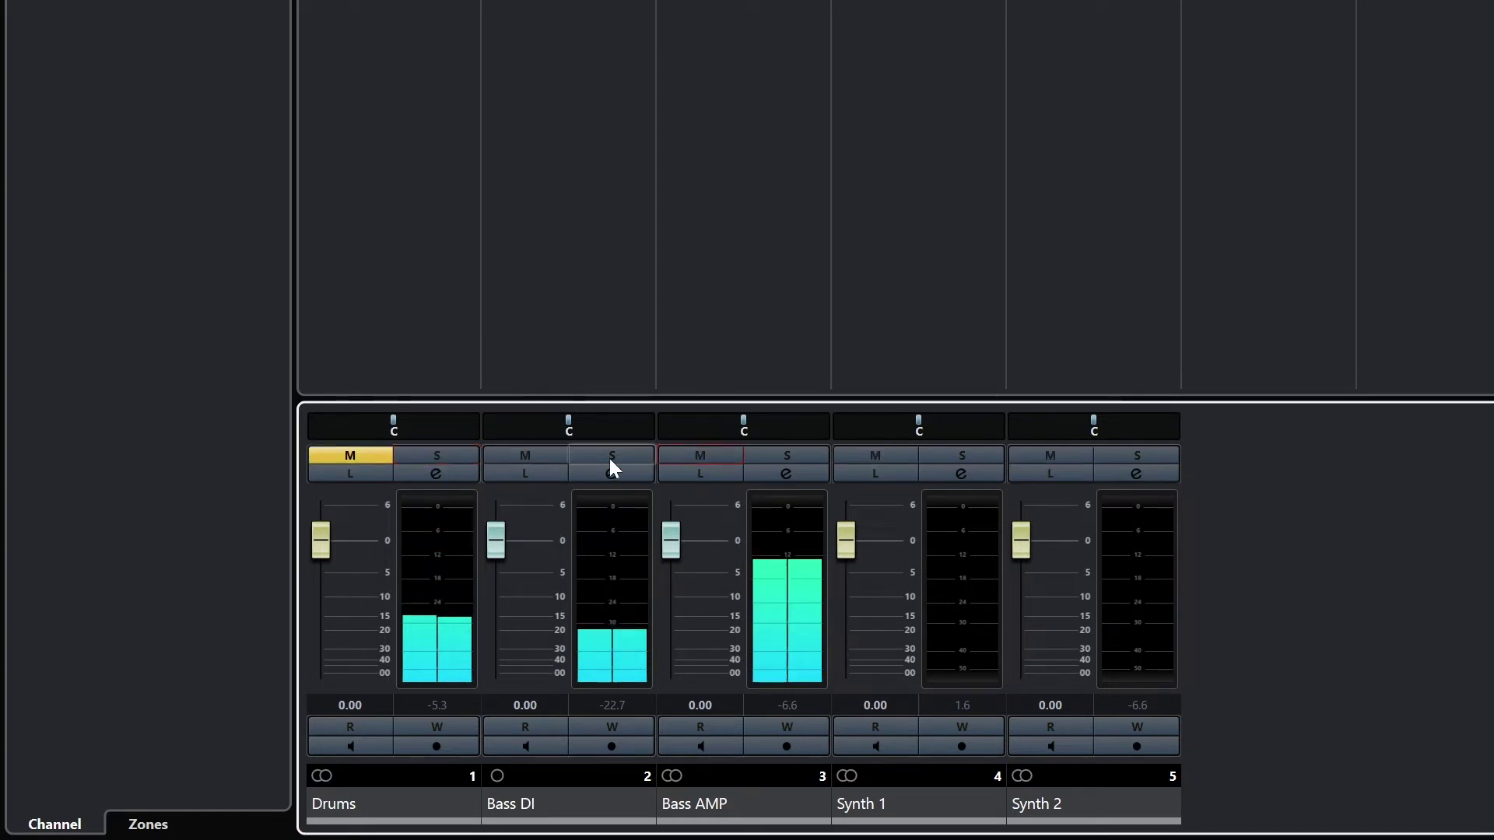
left_click(375, 457)
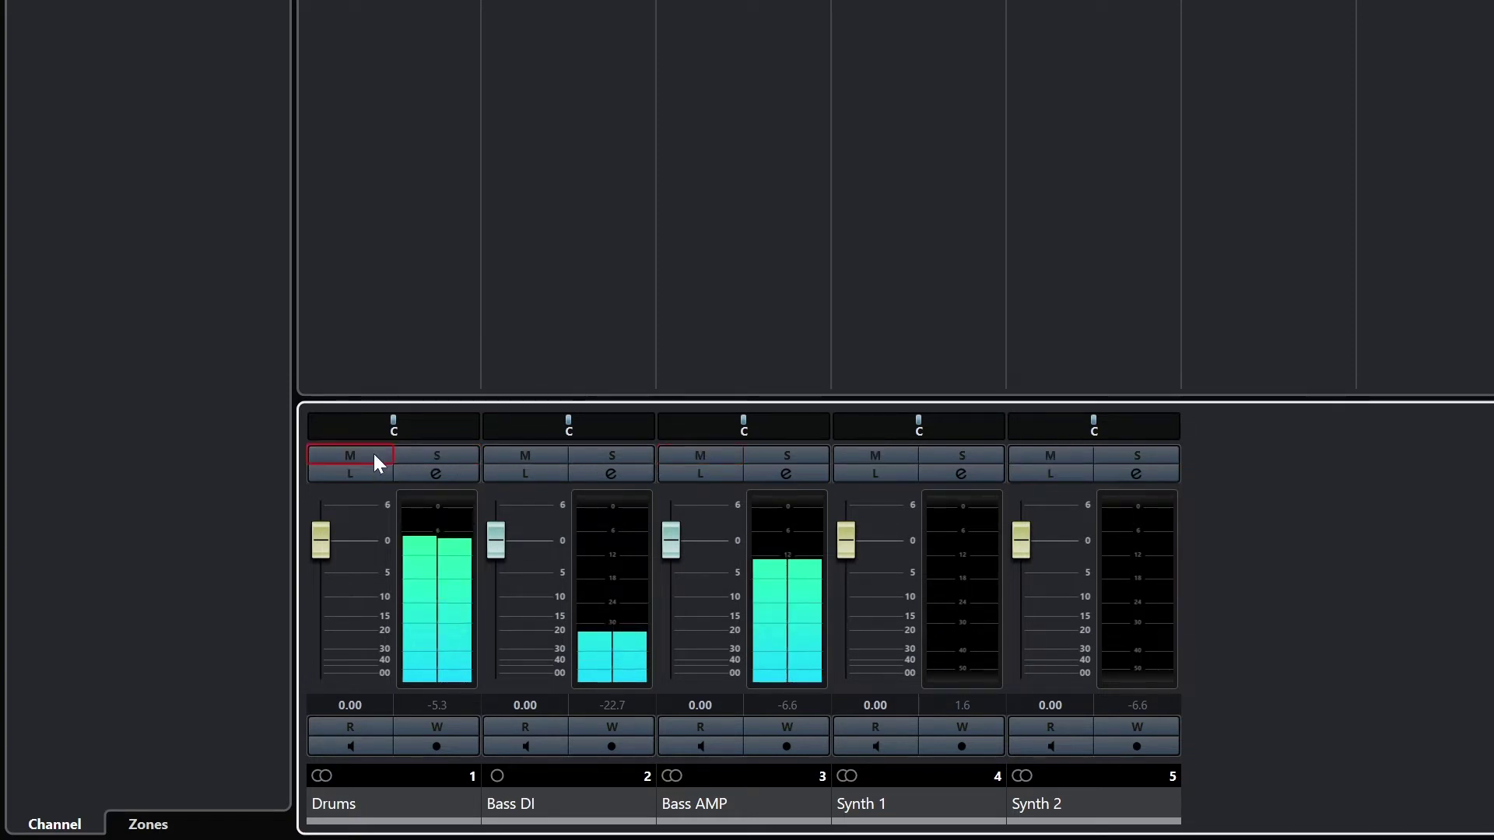
left_click(497, 455)
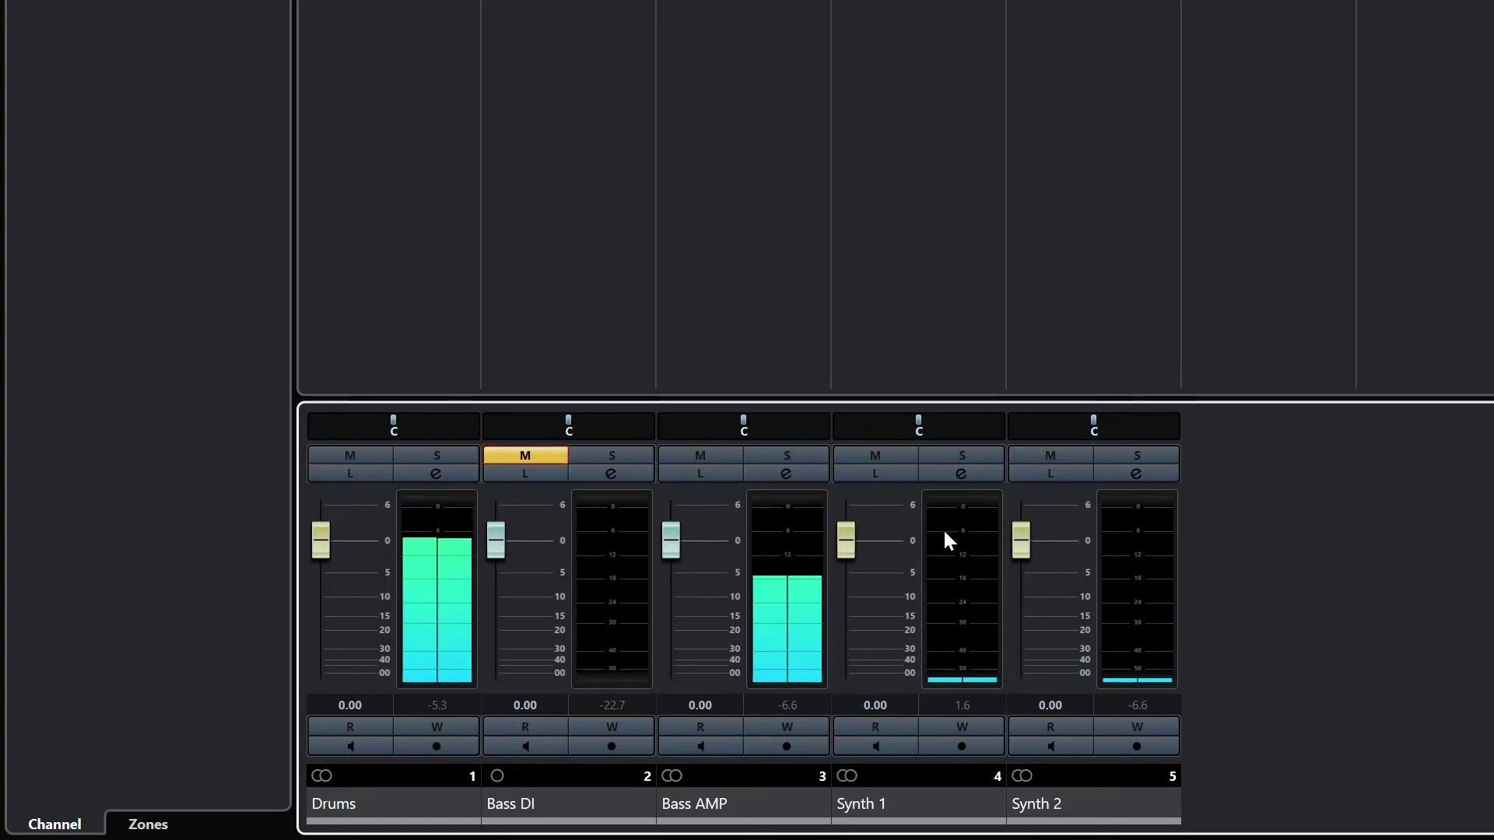
- Set the Synth 1 and Synth 2 faders to -11.8 dB and pan Synth 2 to R23
left_click_drag(850, 541, 849, 592)
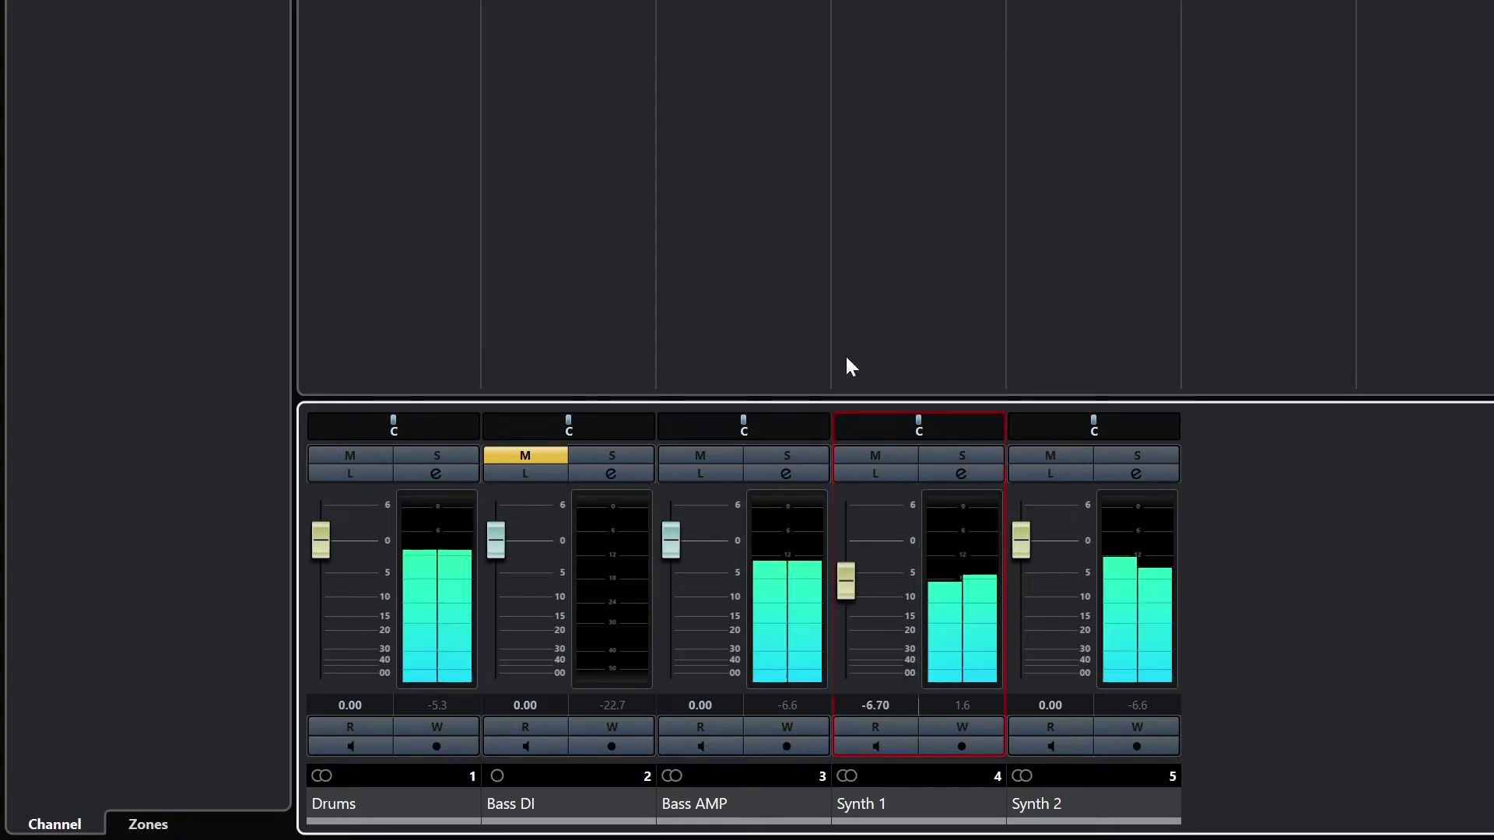
left_click_drag(1027, 540, 1034, 611)
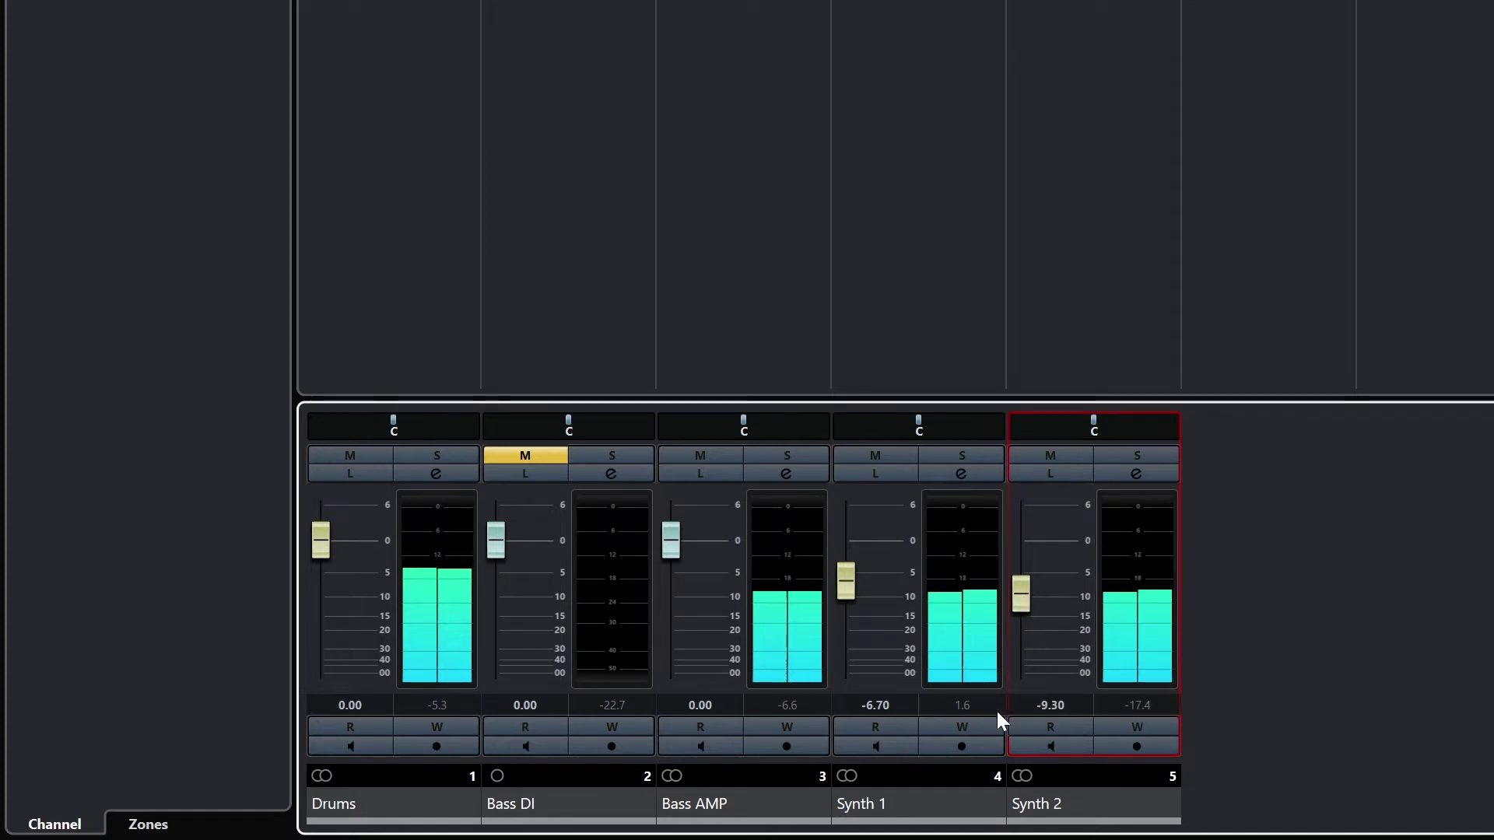
left_click(959, 705)
left_click_drag(837, 594, 833, 620)
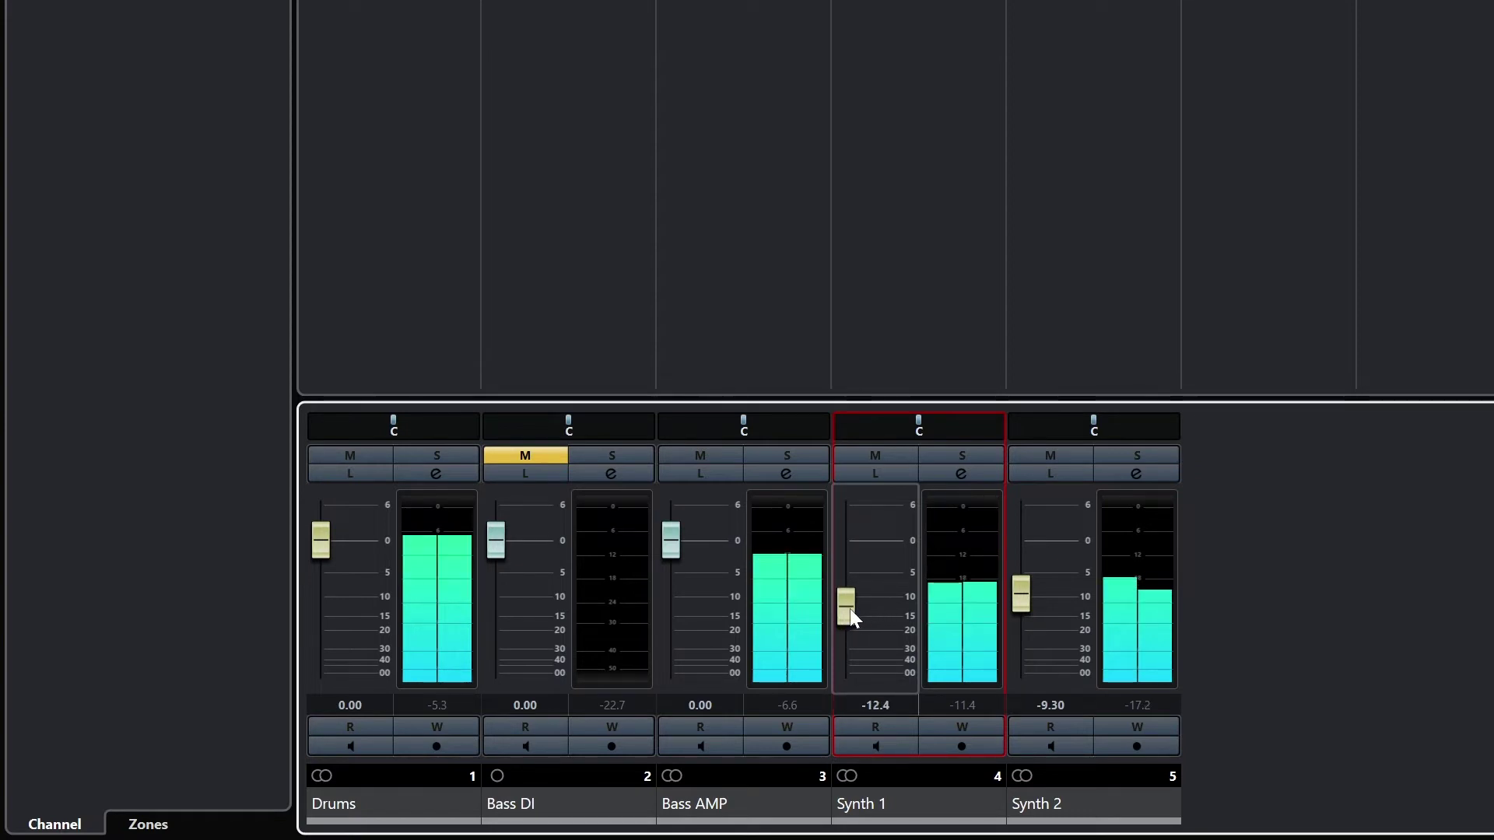
left_click_drag(846, 623, 845, 612)
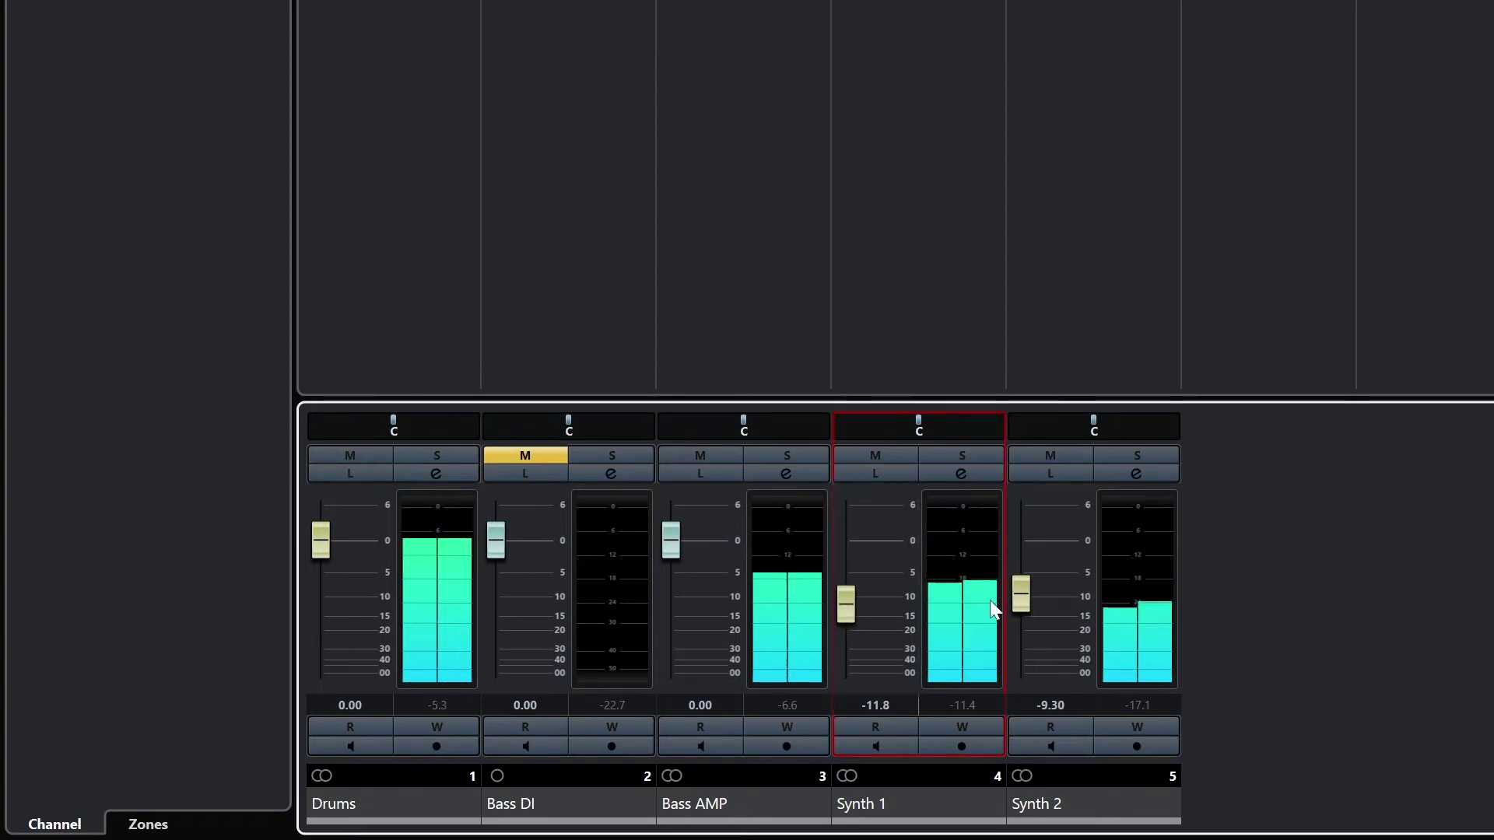
left_click_drag(1016, 605, 1016, 619)
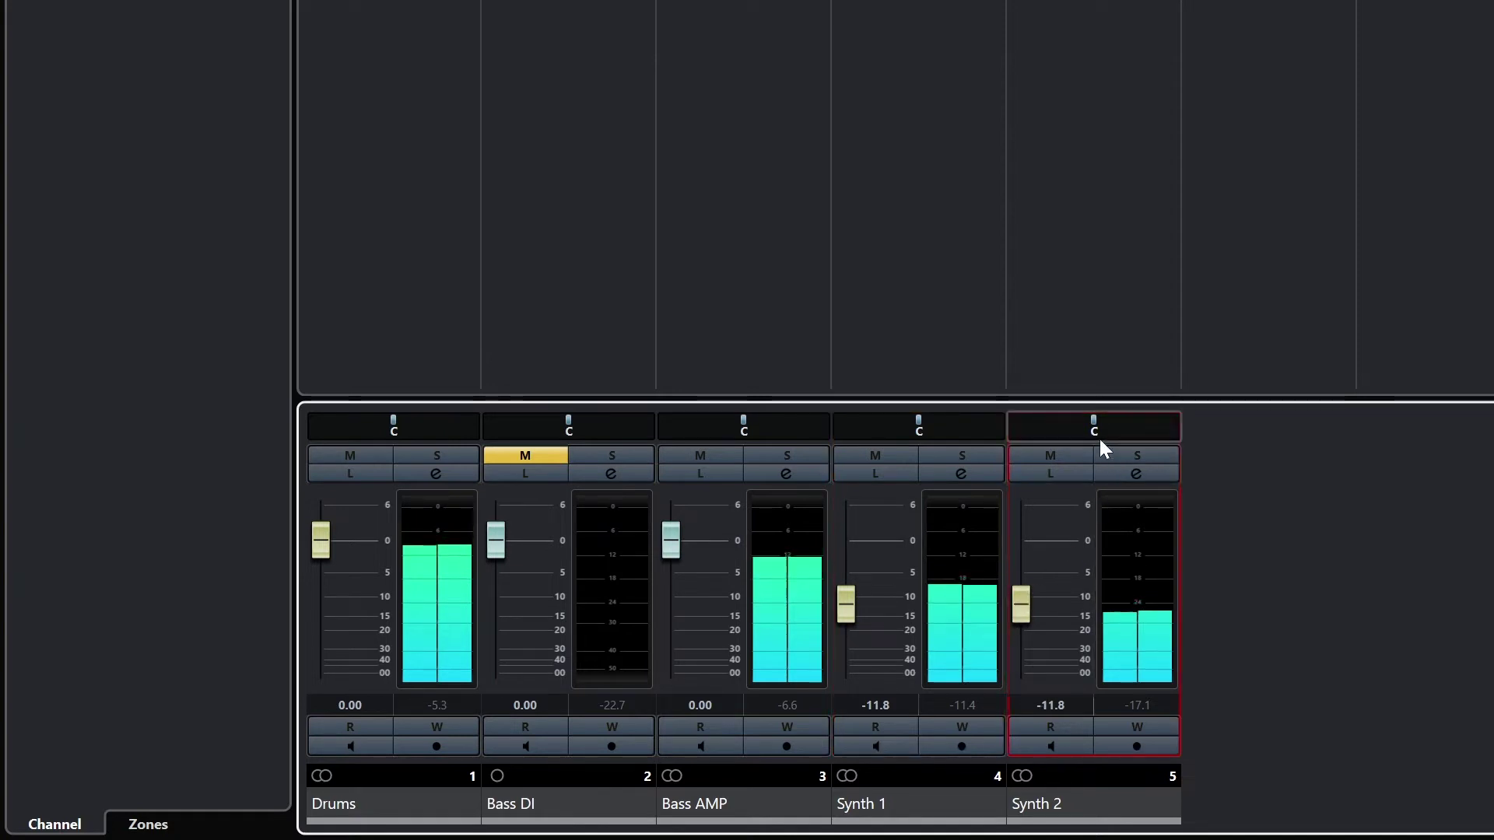
left_click_drag(1093, 428, 1112, 428)
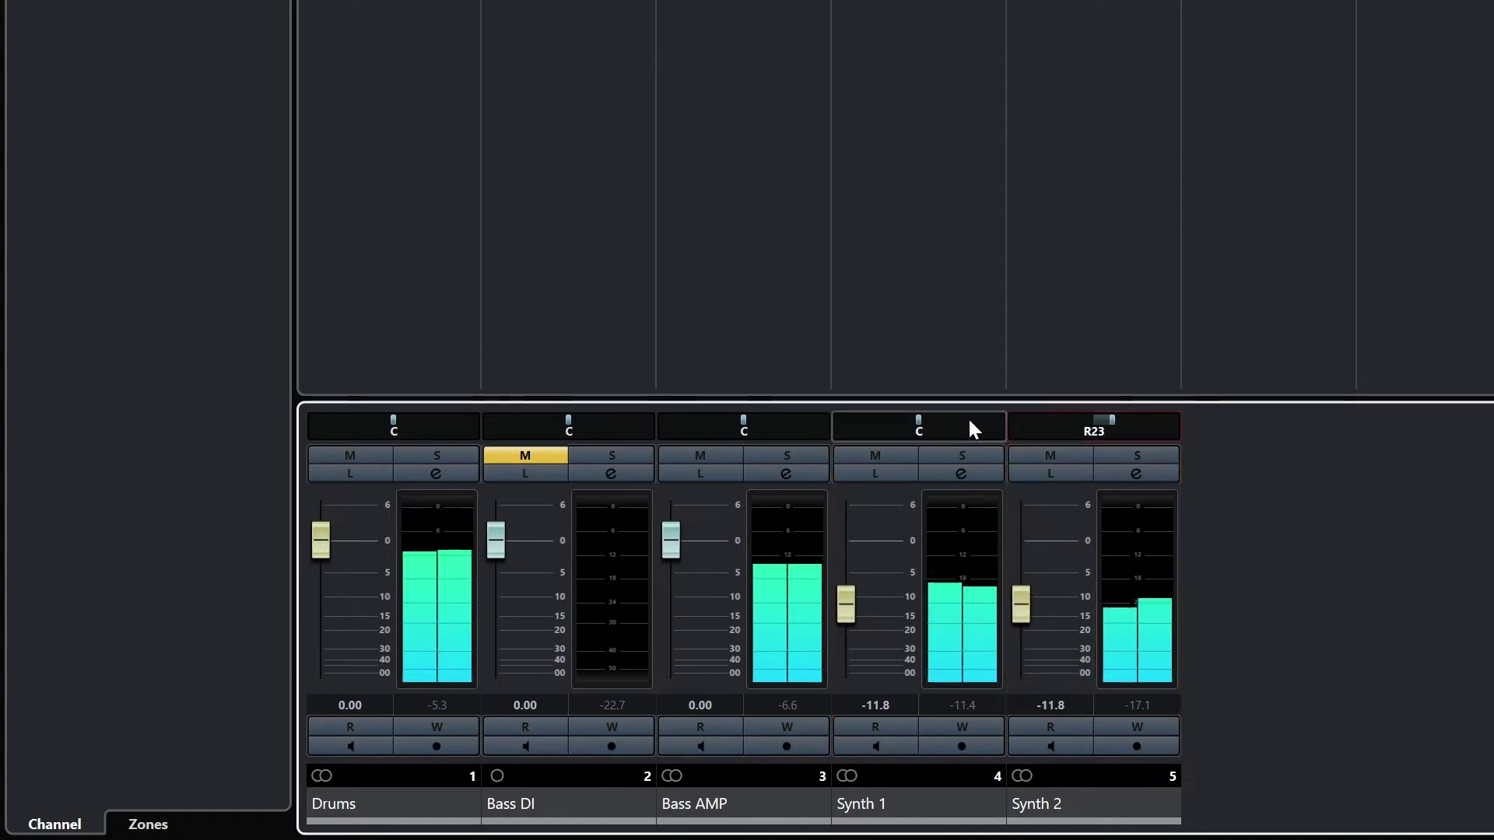
left_click(875, 726)
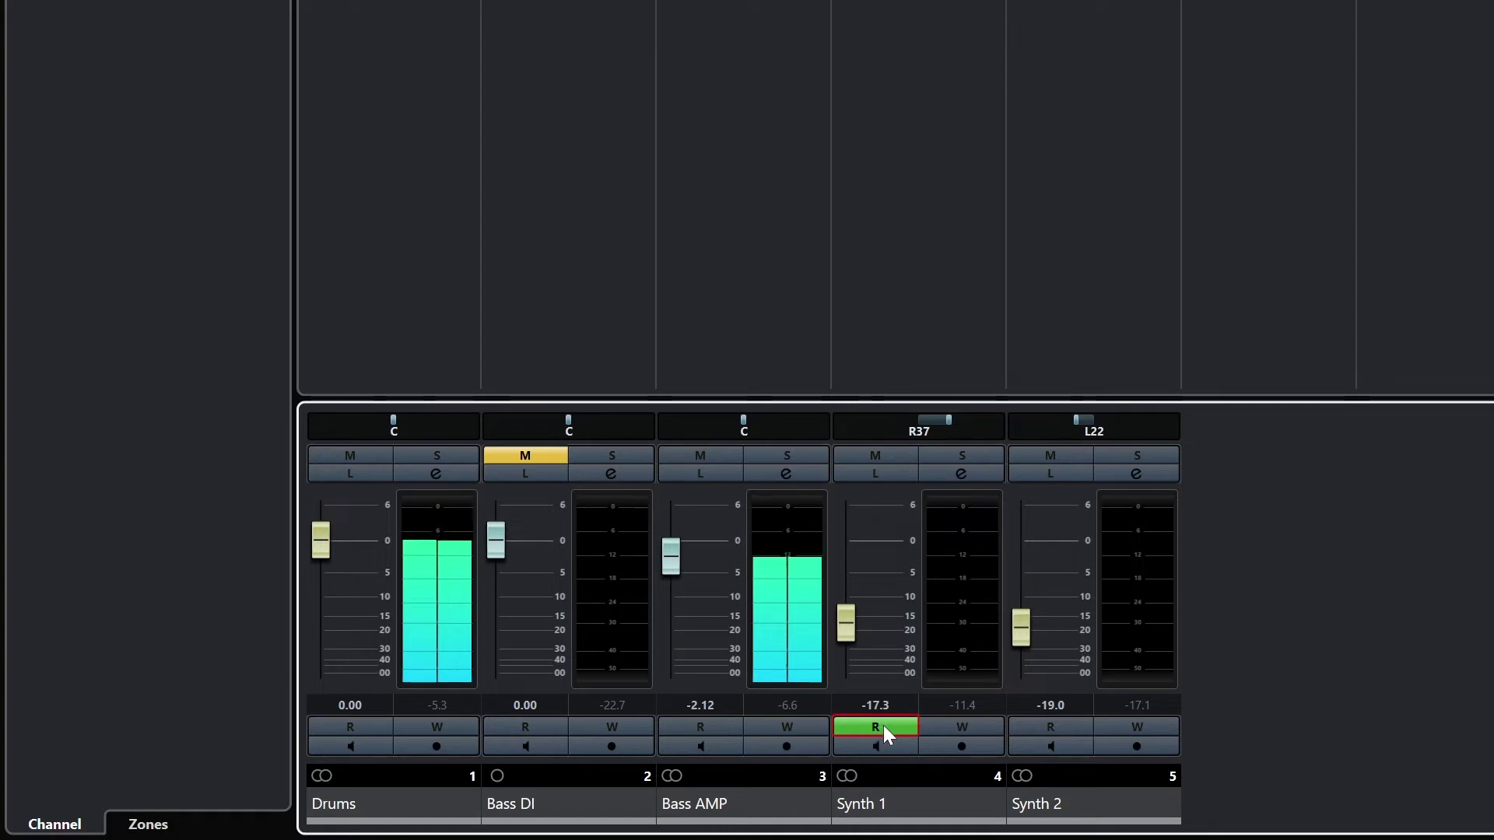
left_click(883, 725)
left_click(953, 728)
left_click(952, 727)
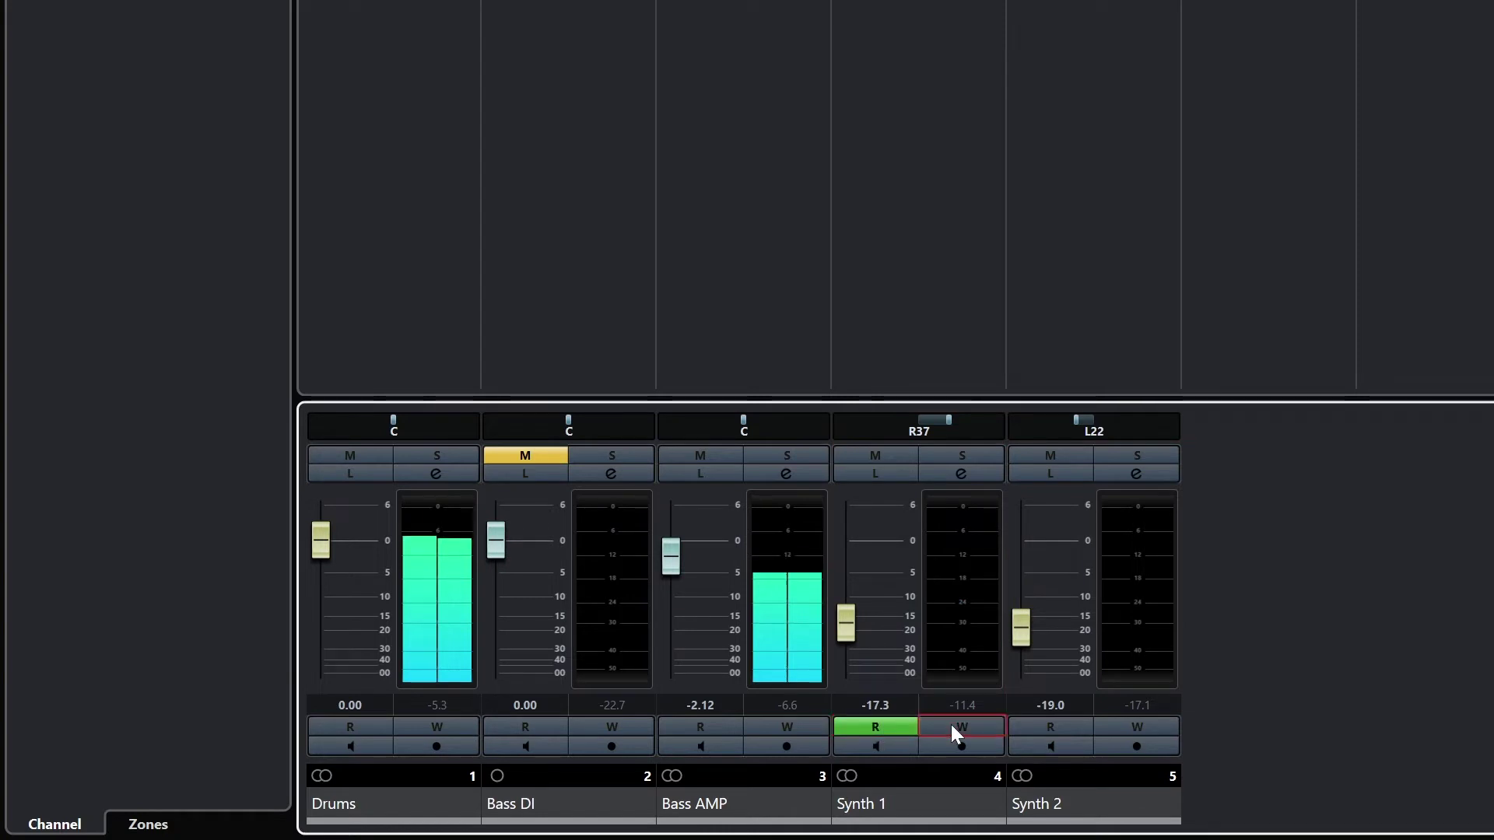
left_click(894, 726)
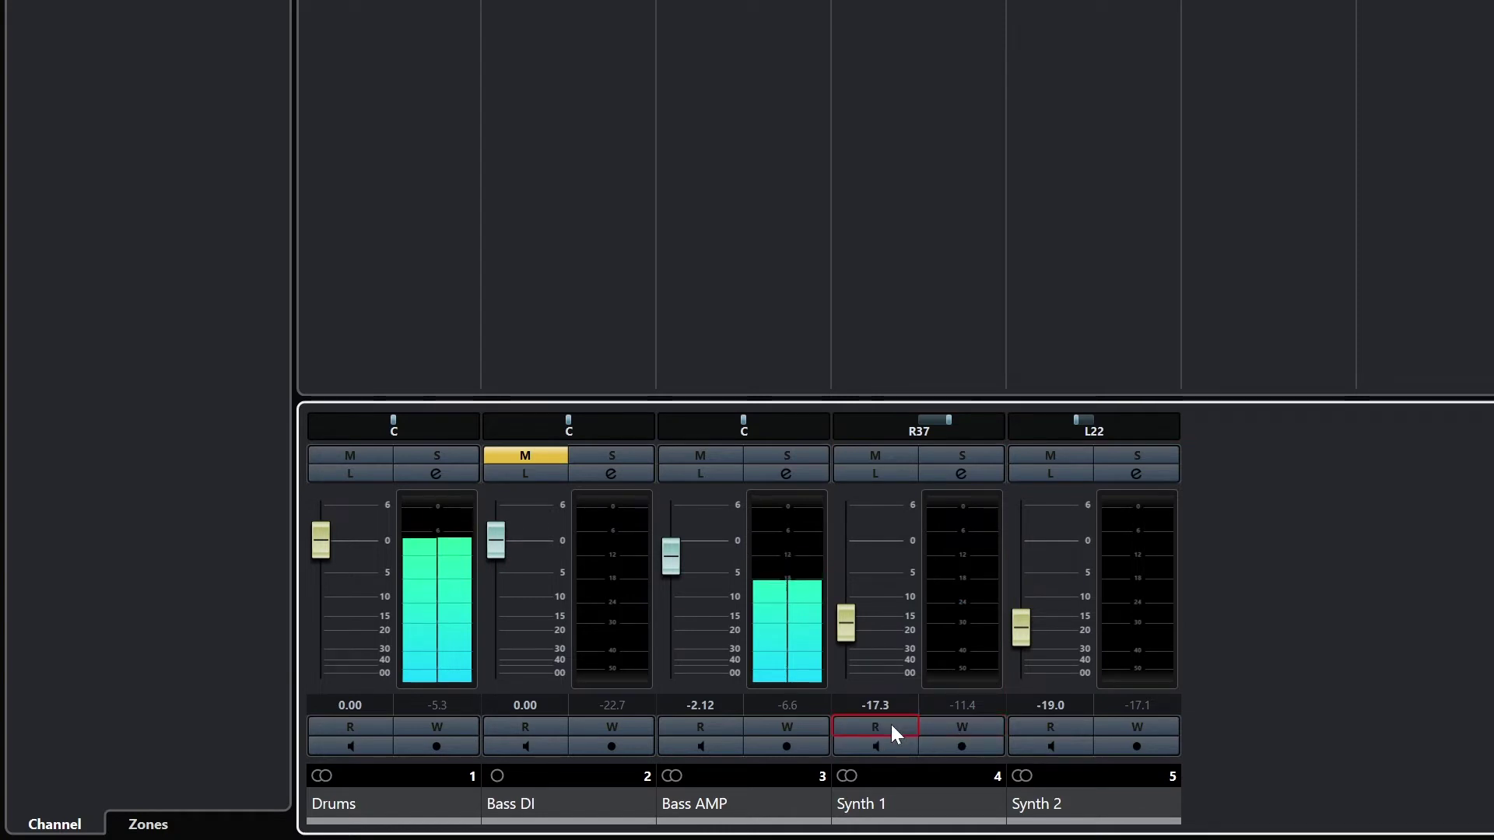
left_click(871, 747)
left_click(871, 747)
left_click(935, 743)
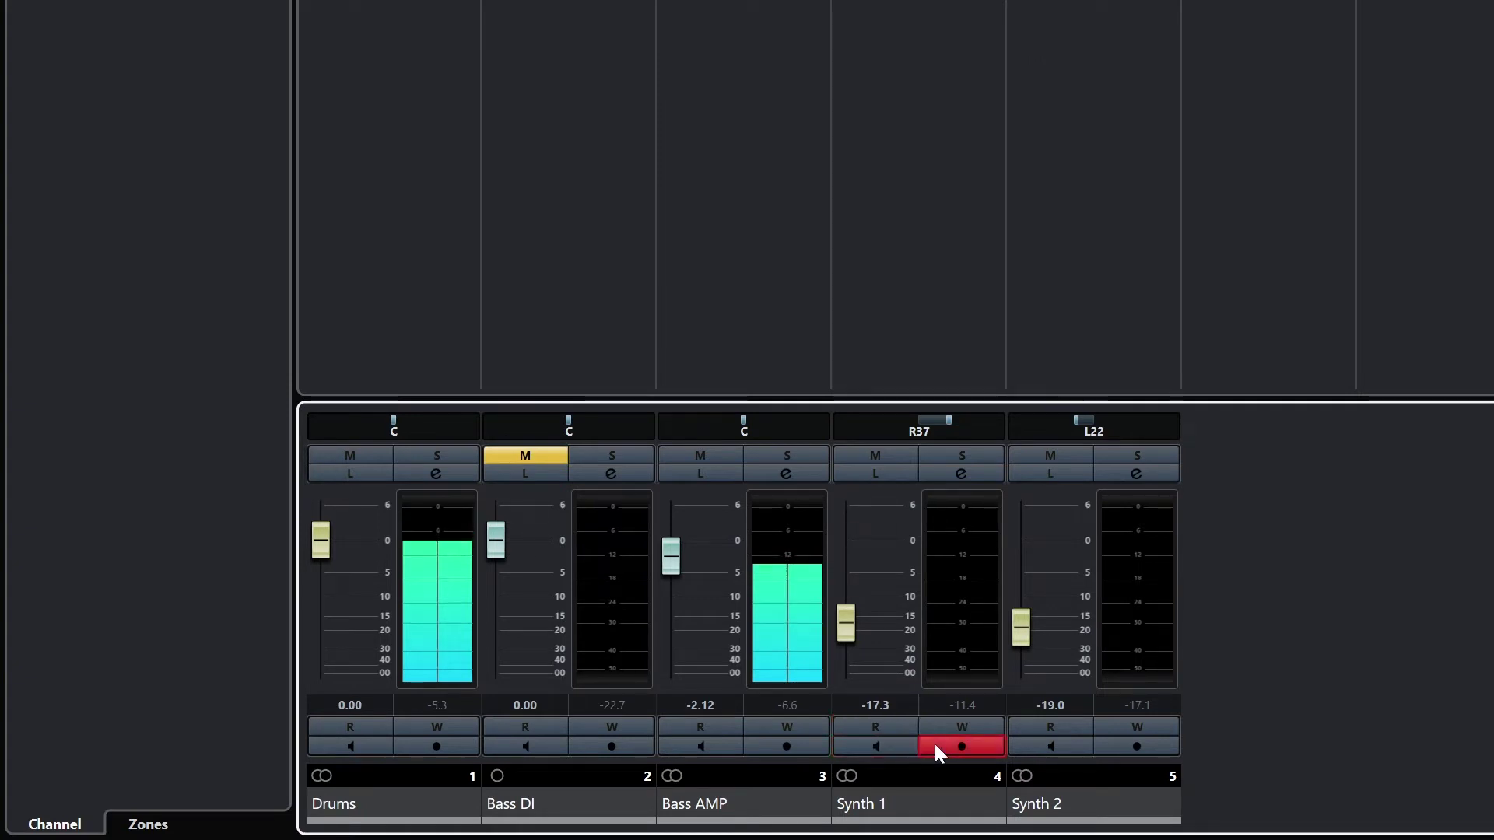
left_click(935, 744)
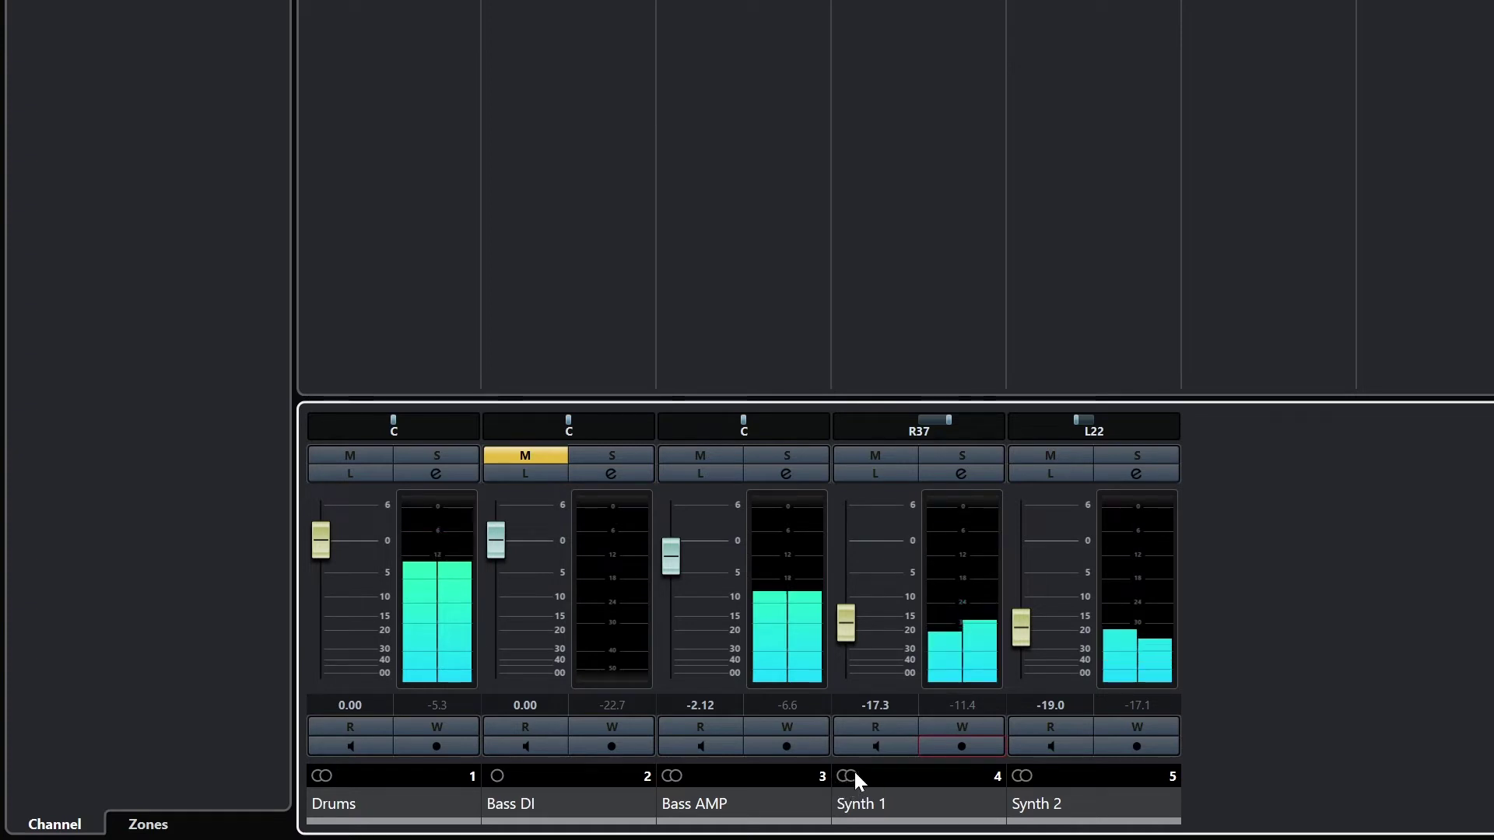
- Rename the Synth 1 channel to 'Tremors Synth'
double_click(901, 804)
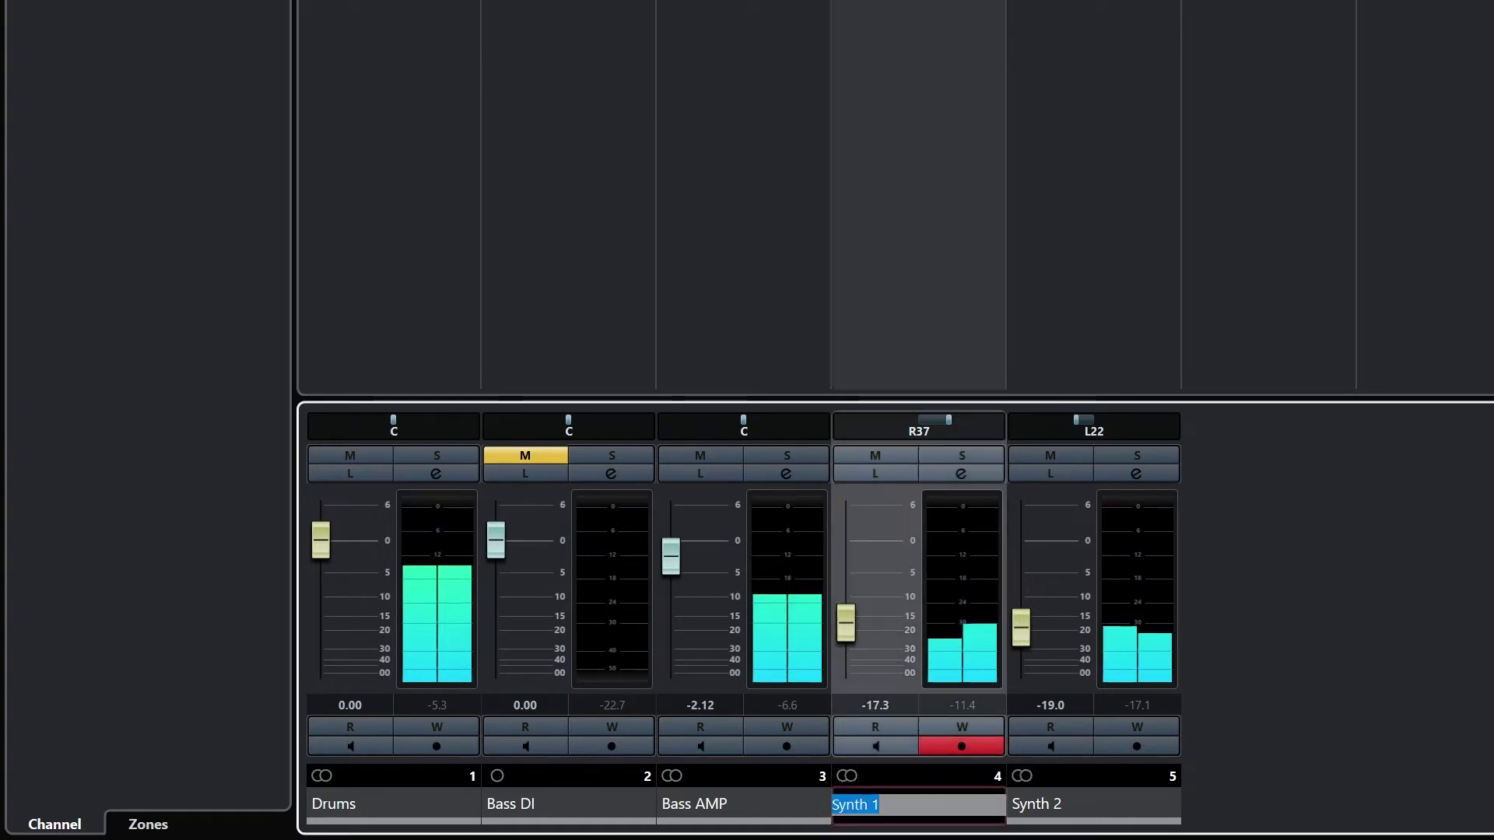
type("Tremors")
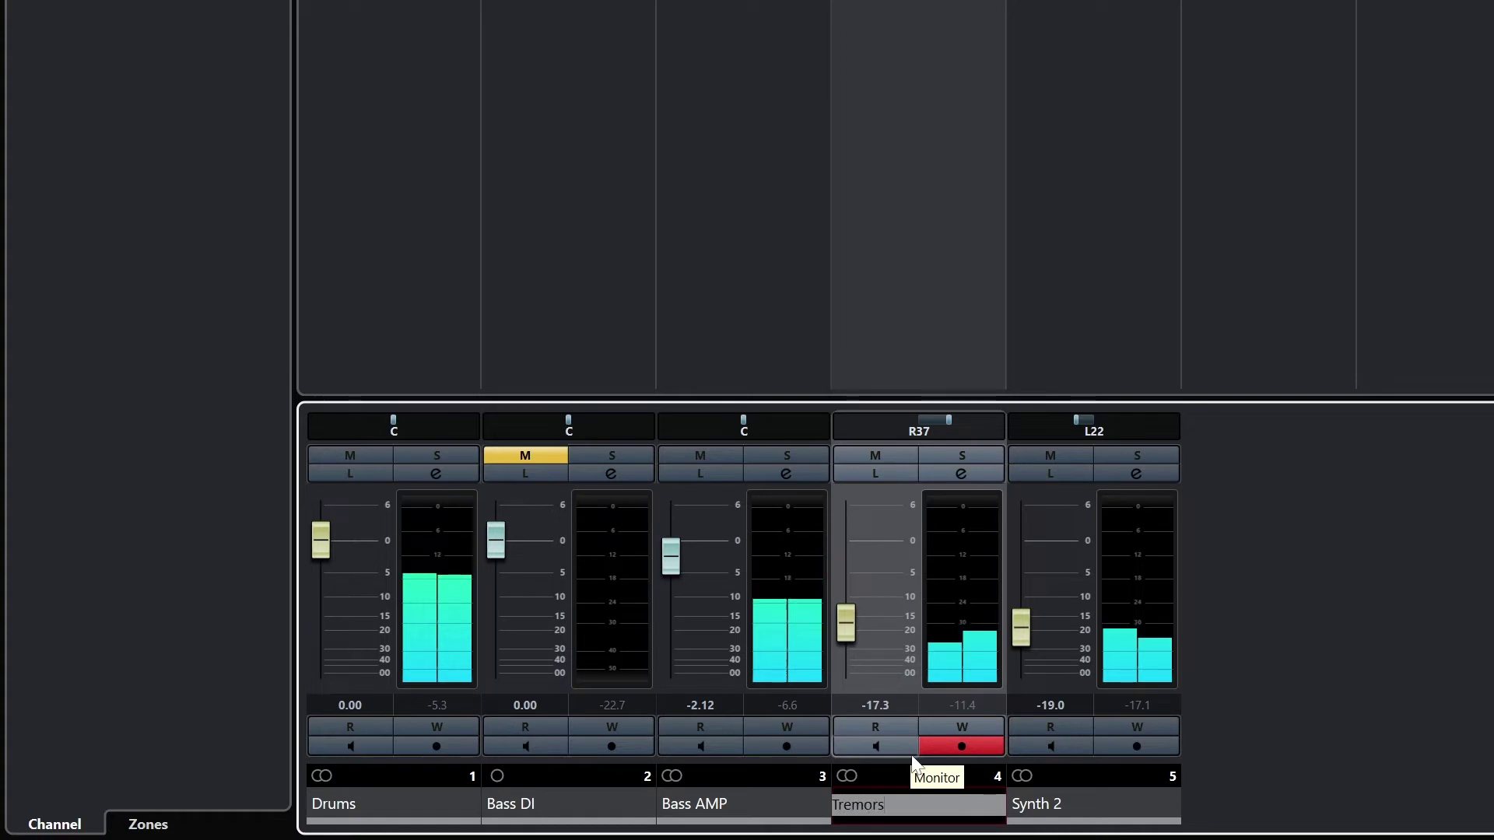
type(" Synth")
key("Return")
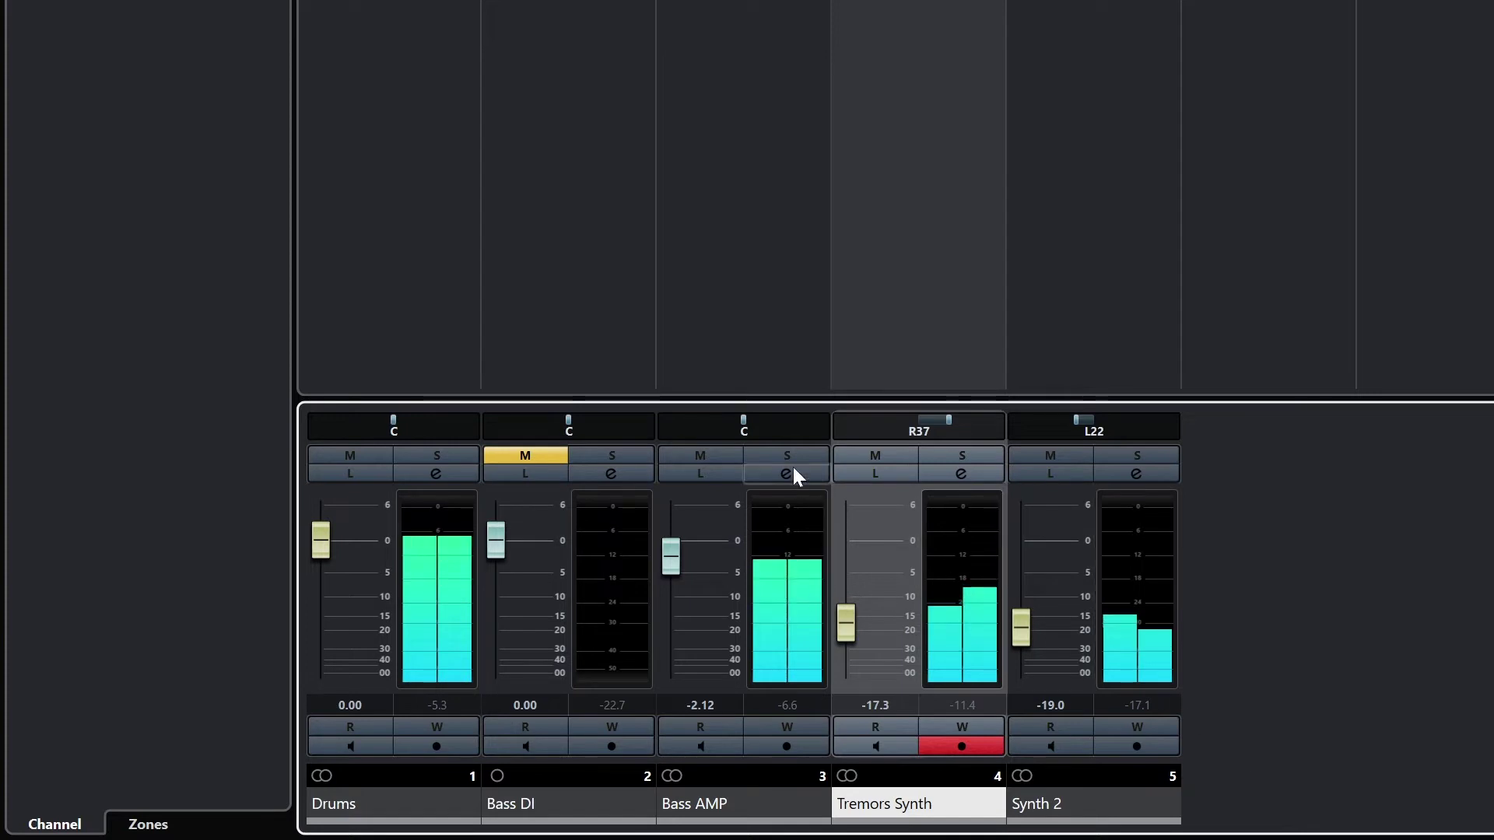
- Select the Bass AMP, Tremors Synth and Synth 2 channels in turn
left_click(761, 801)
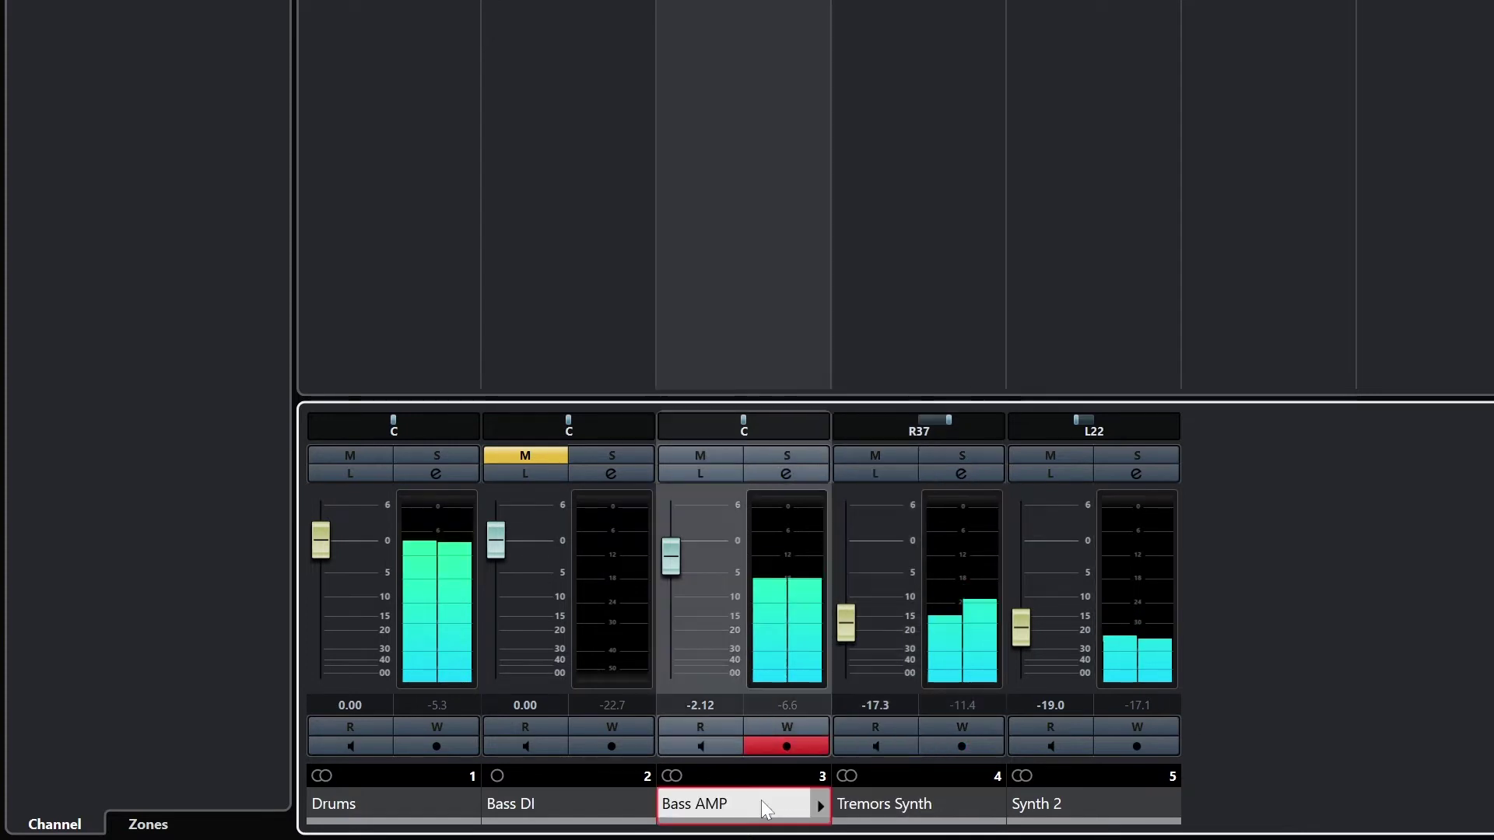
left_click(925, 801)
left_click(1086, 802)
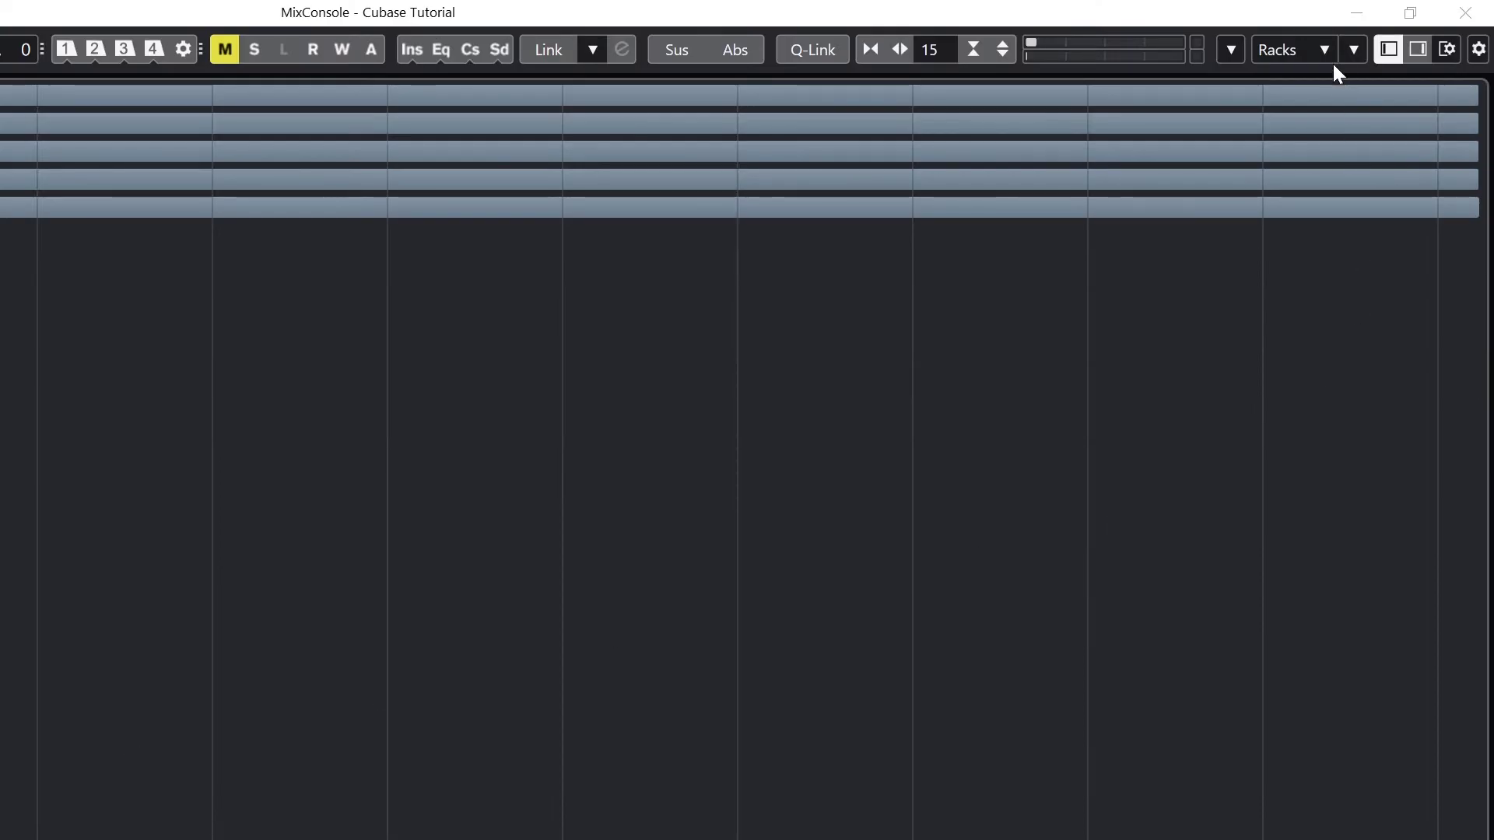
- Enable the Pre (Filters/Gain/Phase) rack and switch the rack view to All Racks
left_click(1329, 49)
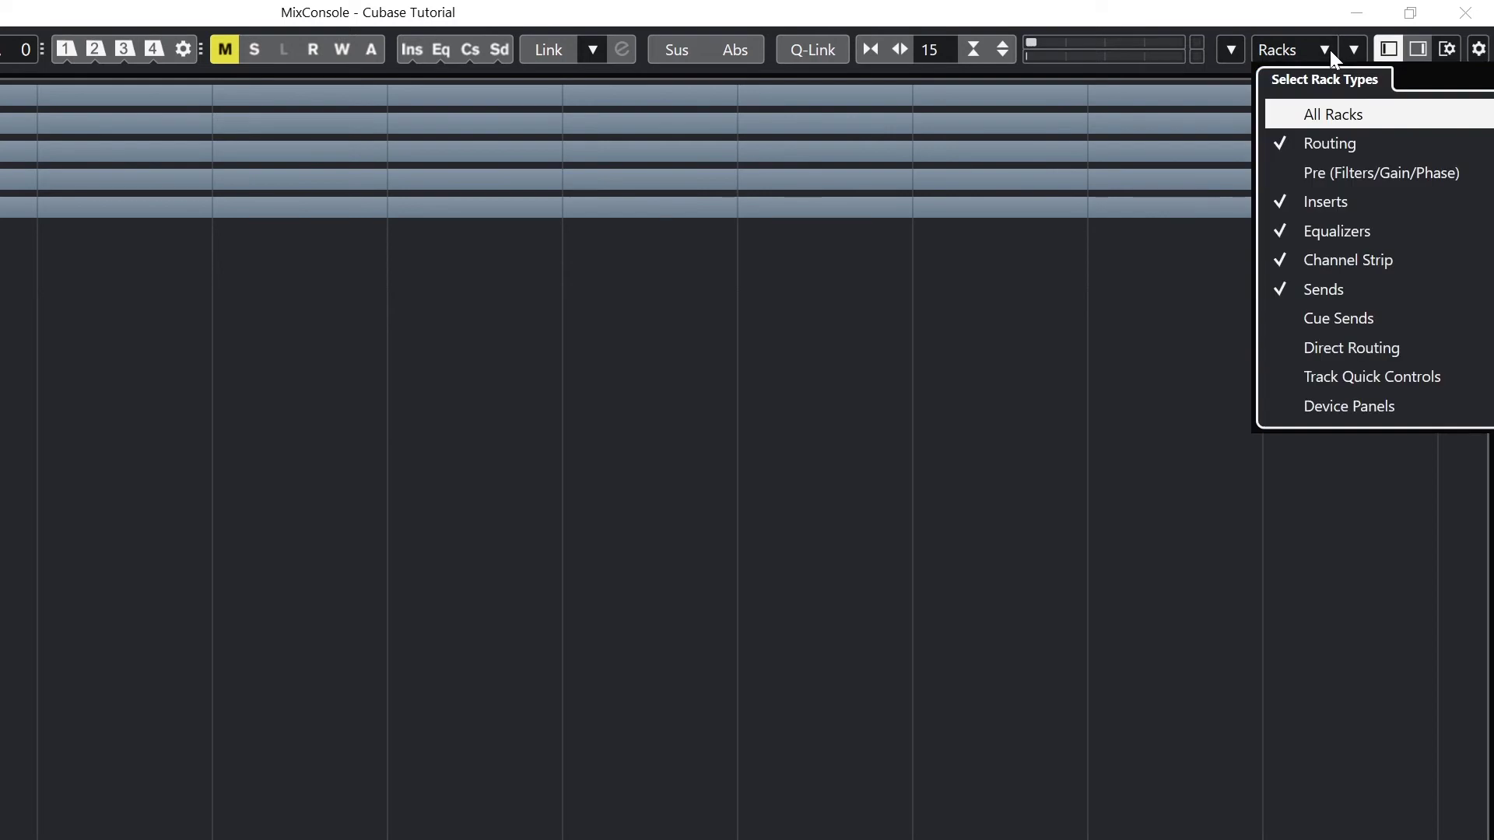
left_click(1334, 177)
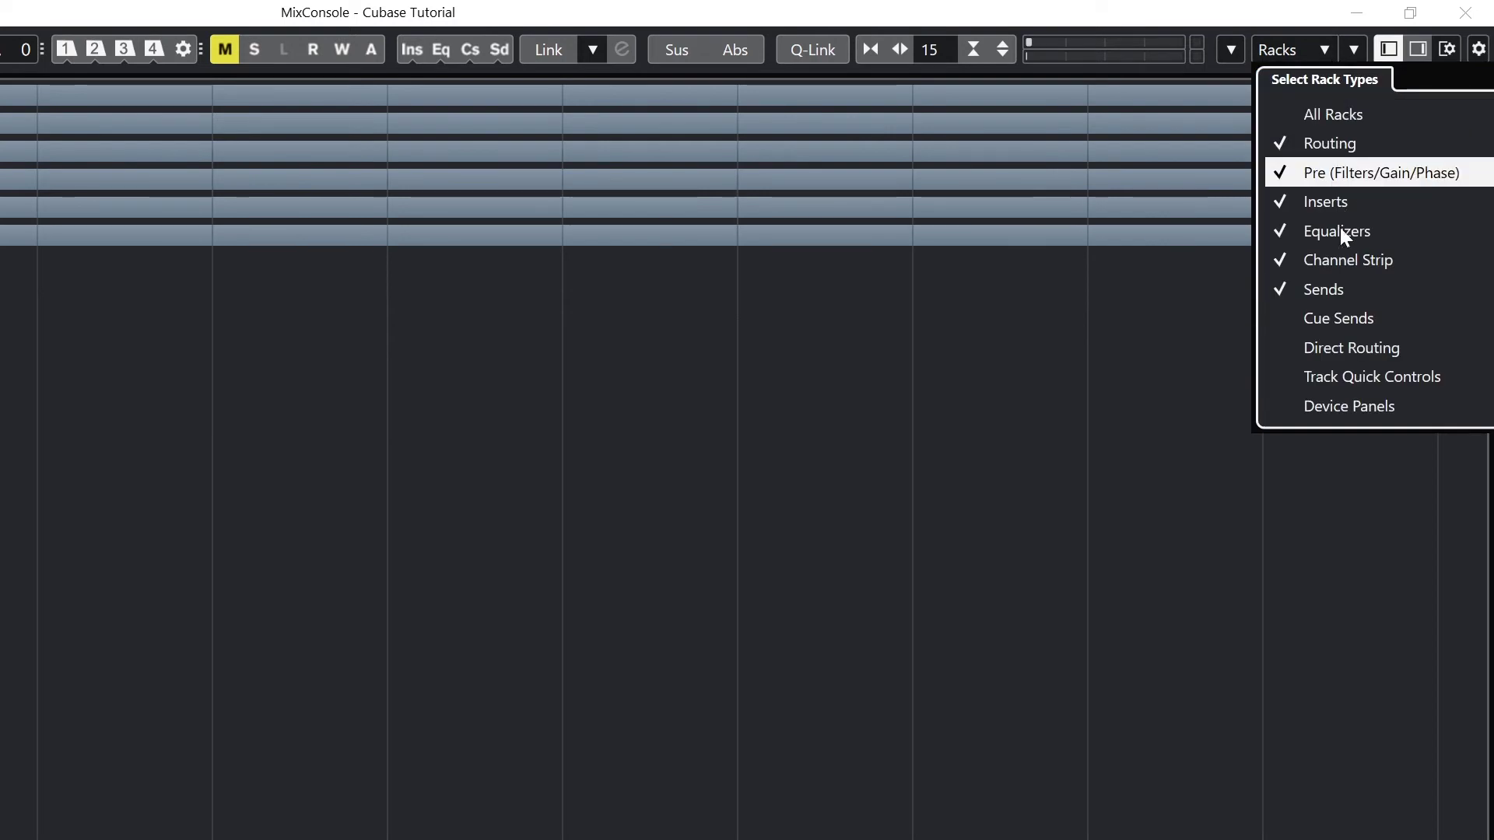
left_click(1330, 114)
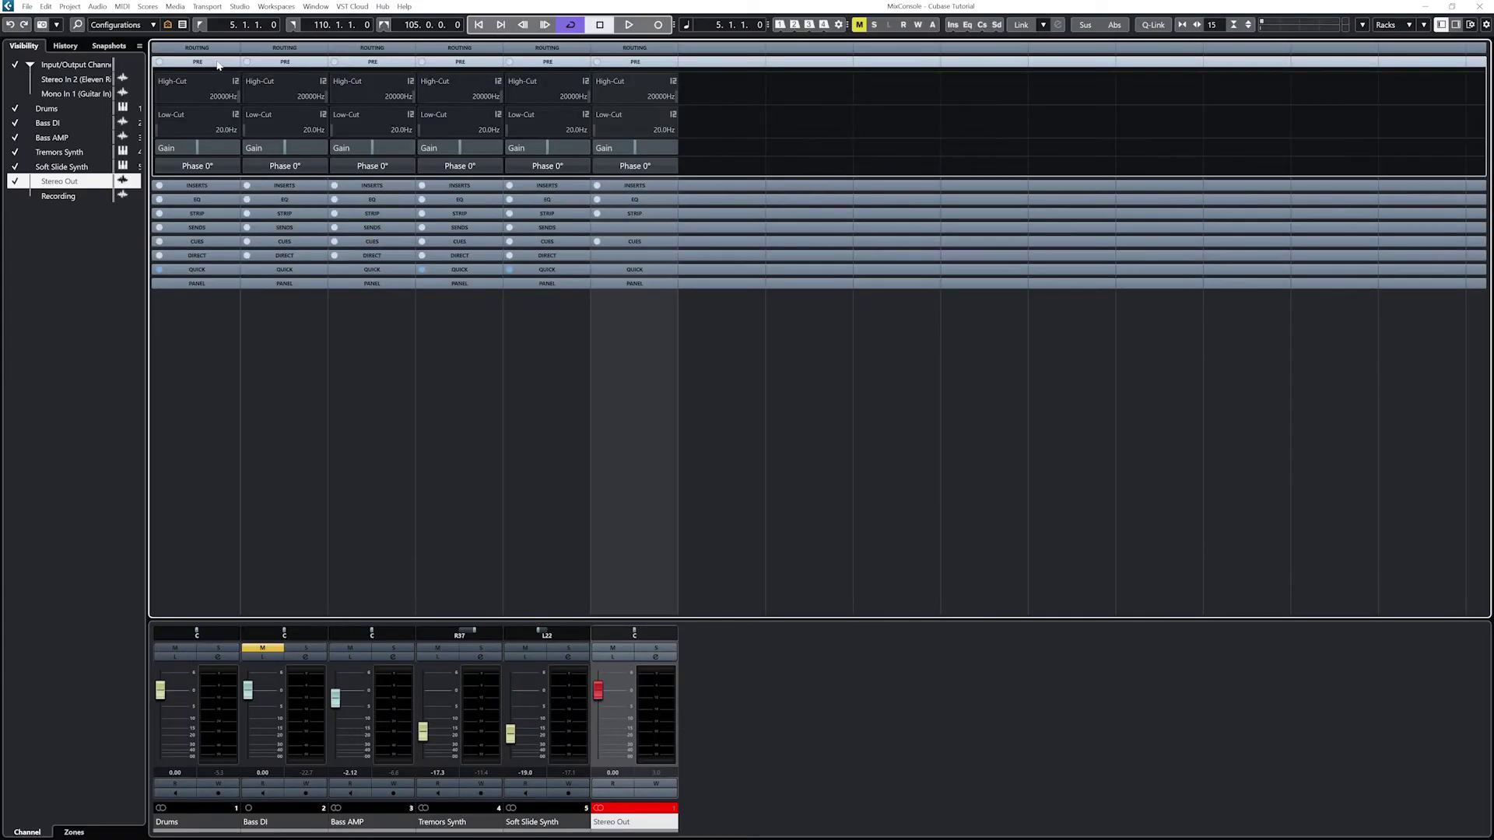
- Expand and collapse the Inserts, EQ, Strip, Sends, Cues, Quick Controls and Panel racks in turn
left_click(218, 81)
left_click(219, 78)
left_click(219, 90)
left_click(218, 90)
left_click(218, 104)
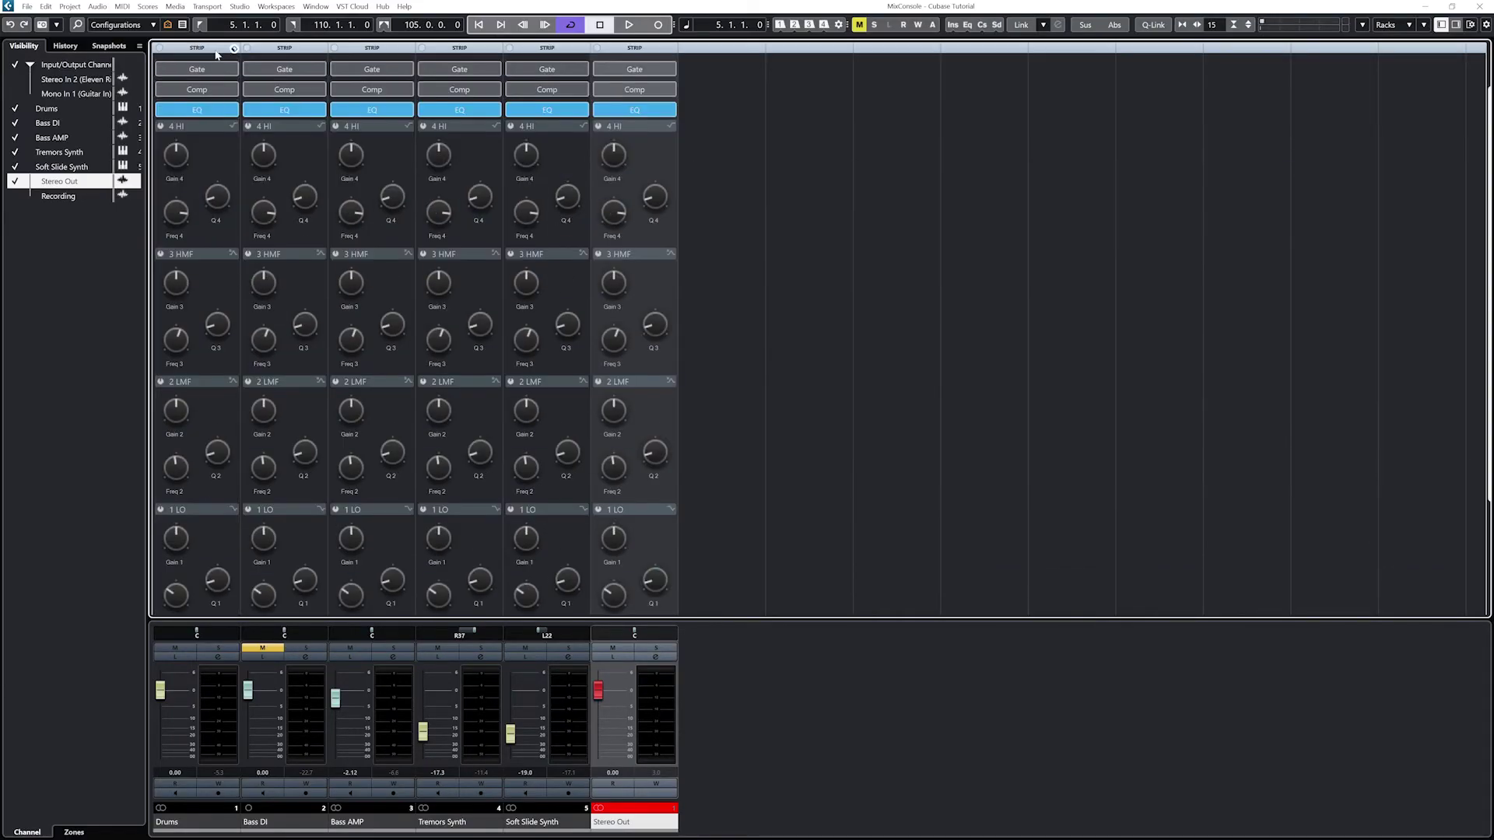
left_click(216, 49)
left_click(217, 118)
left_click(217, 132)
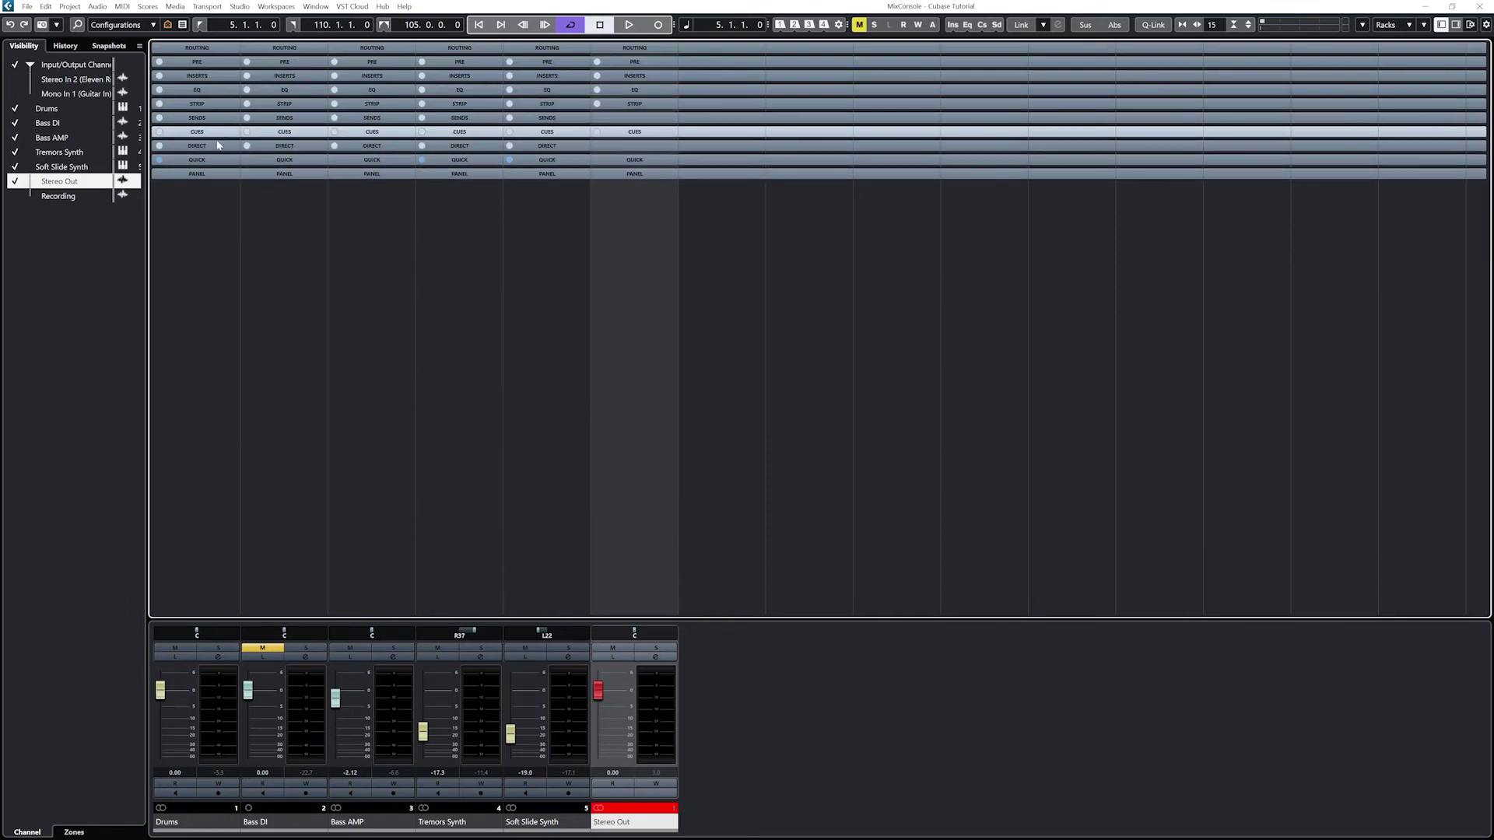
left_click(218, 163)
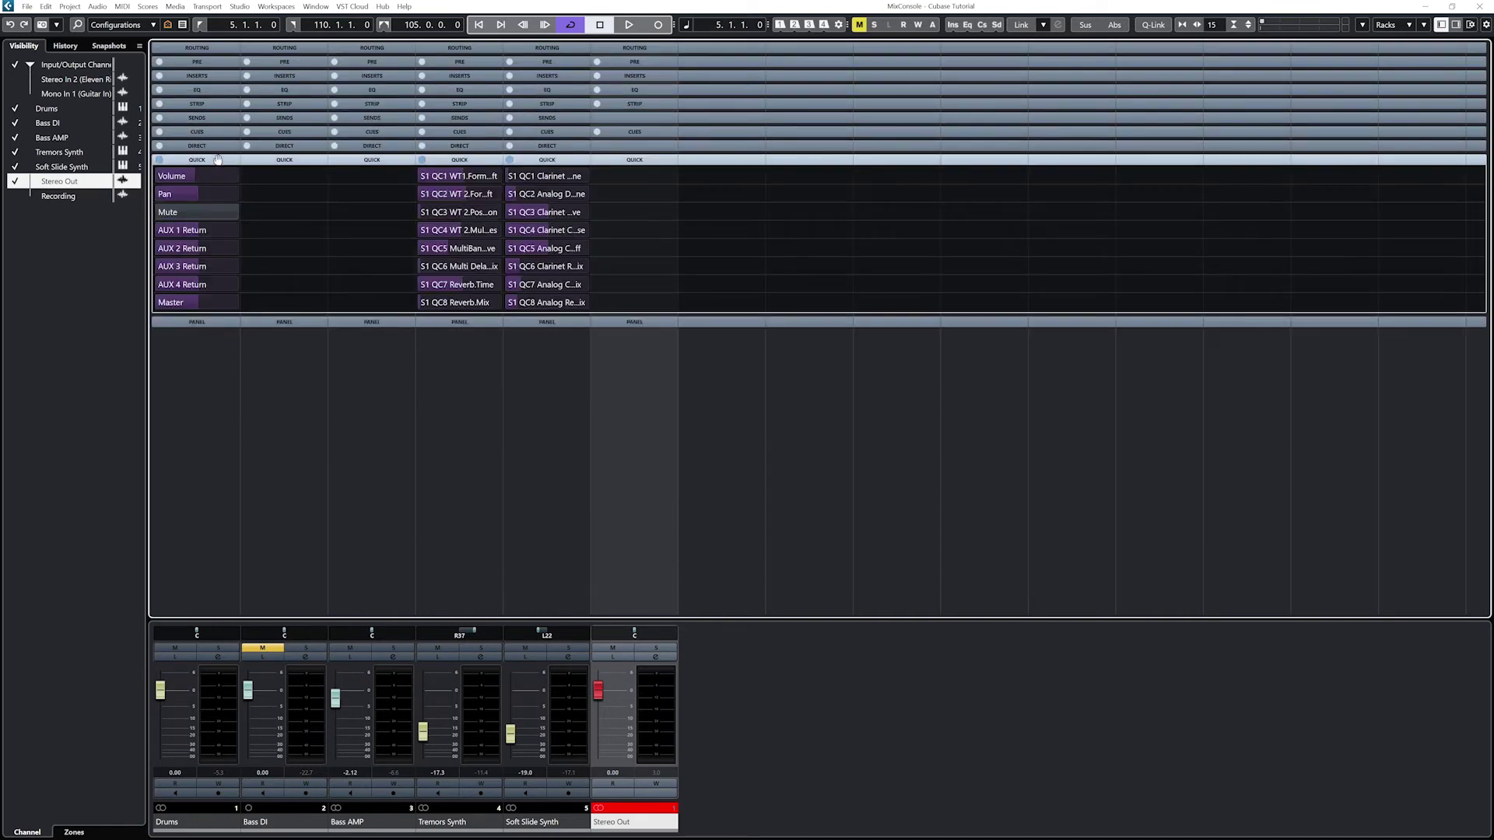
left_click(218, 160)
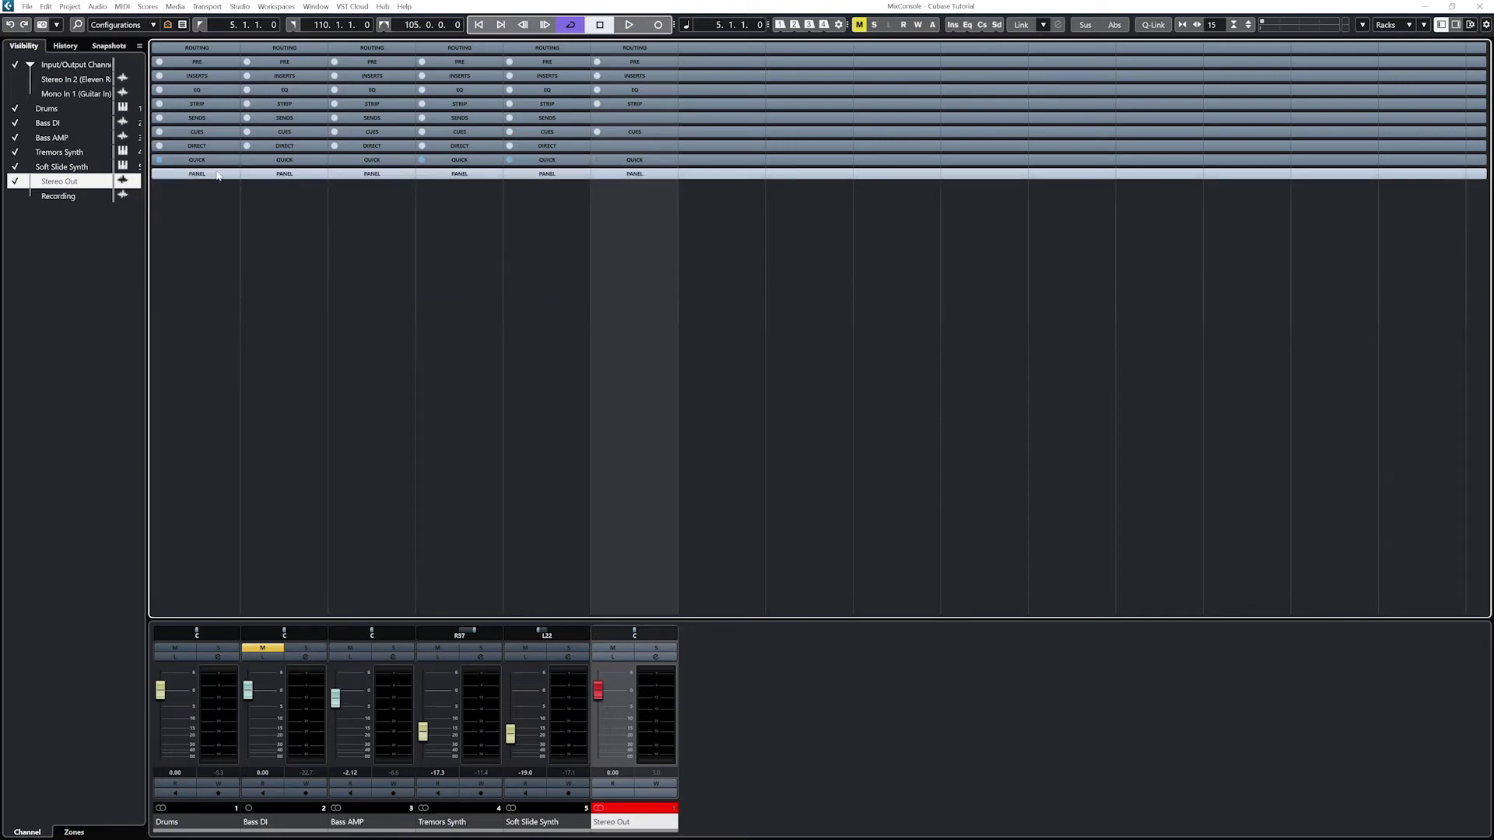
left_click(217, 173)
left_click(217, 173)
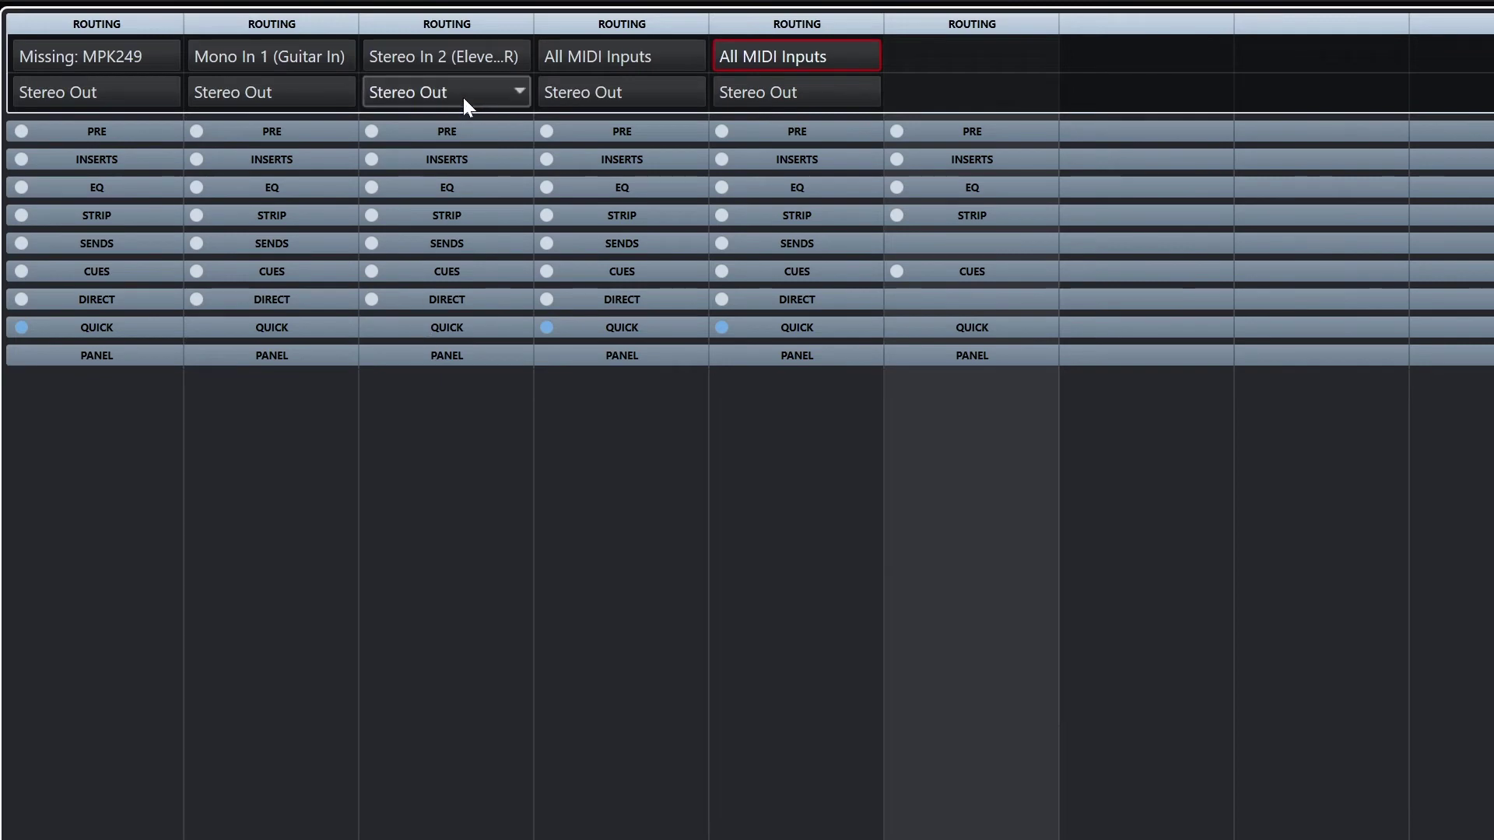
- Inspect Bass AMP's output and Bass DI's routing, keeping Mono In 1 and Stereo Out
left_click(464, 96)
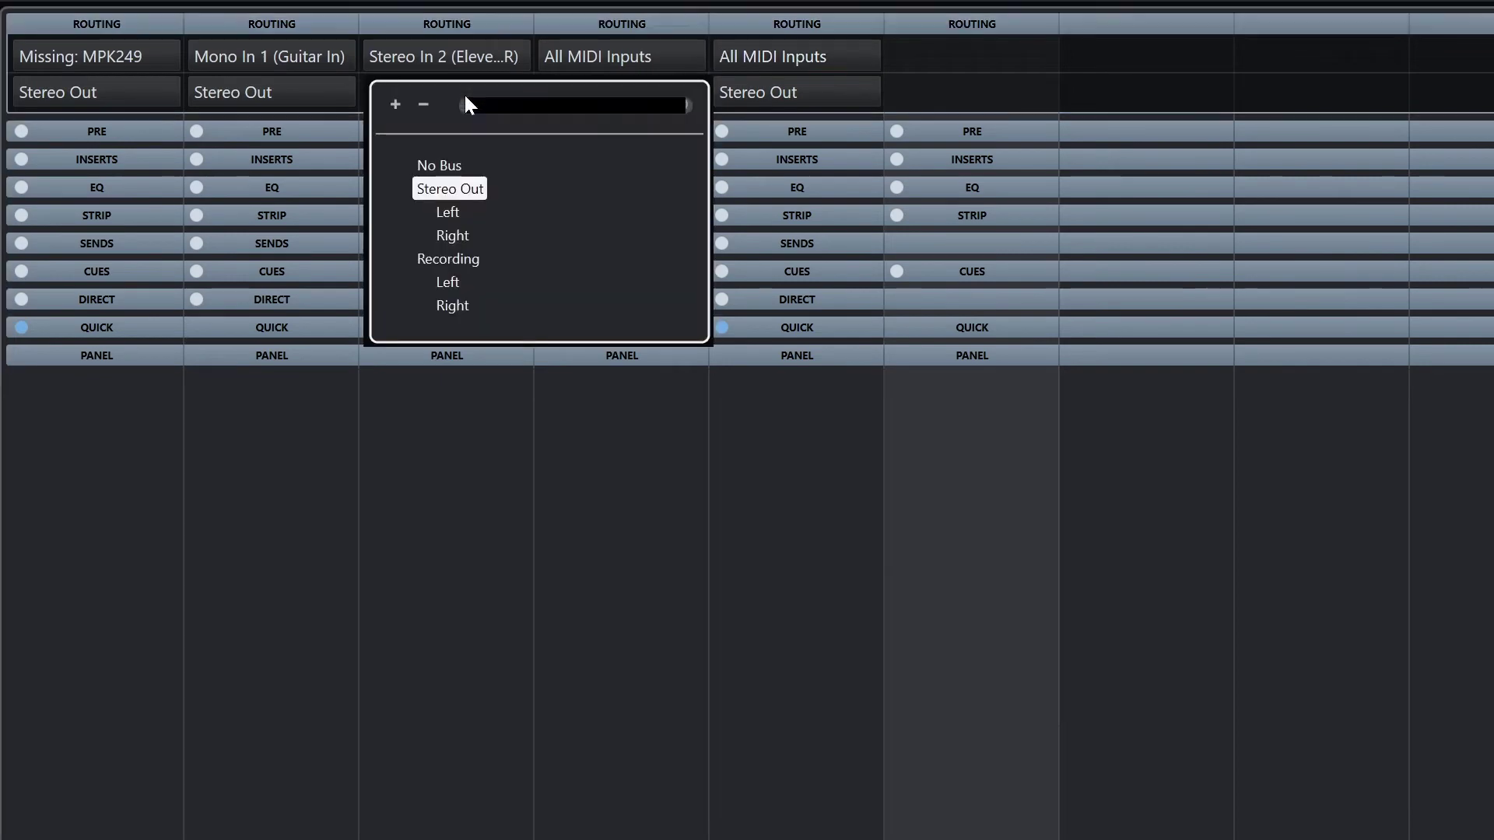
left_click(398, 587)
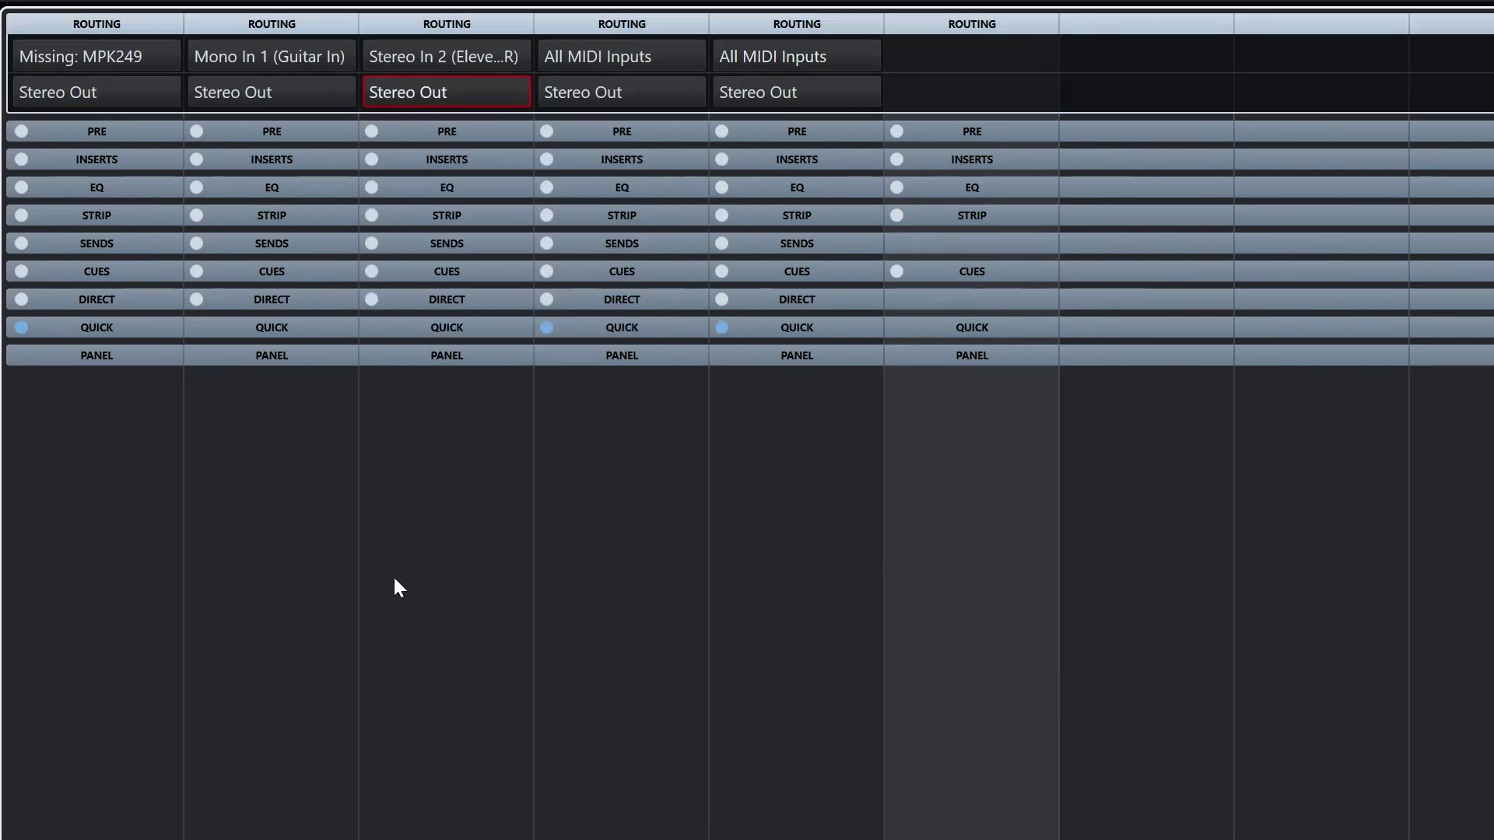
left_click(257, 53)
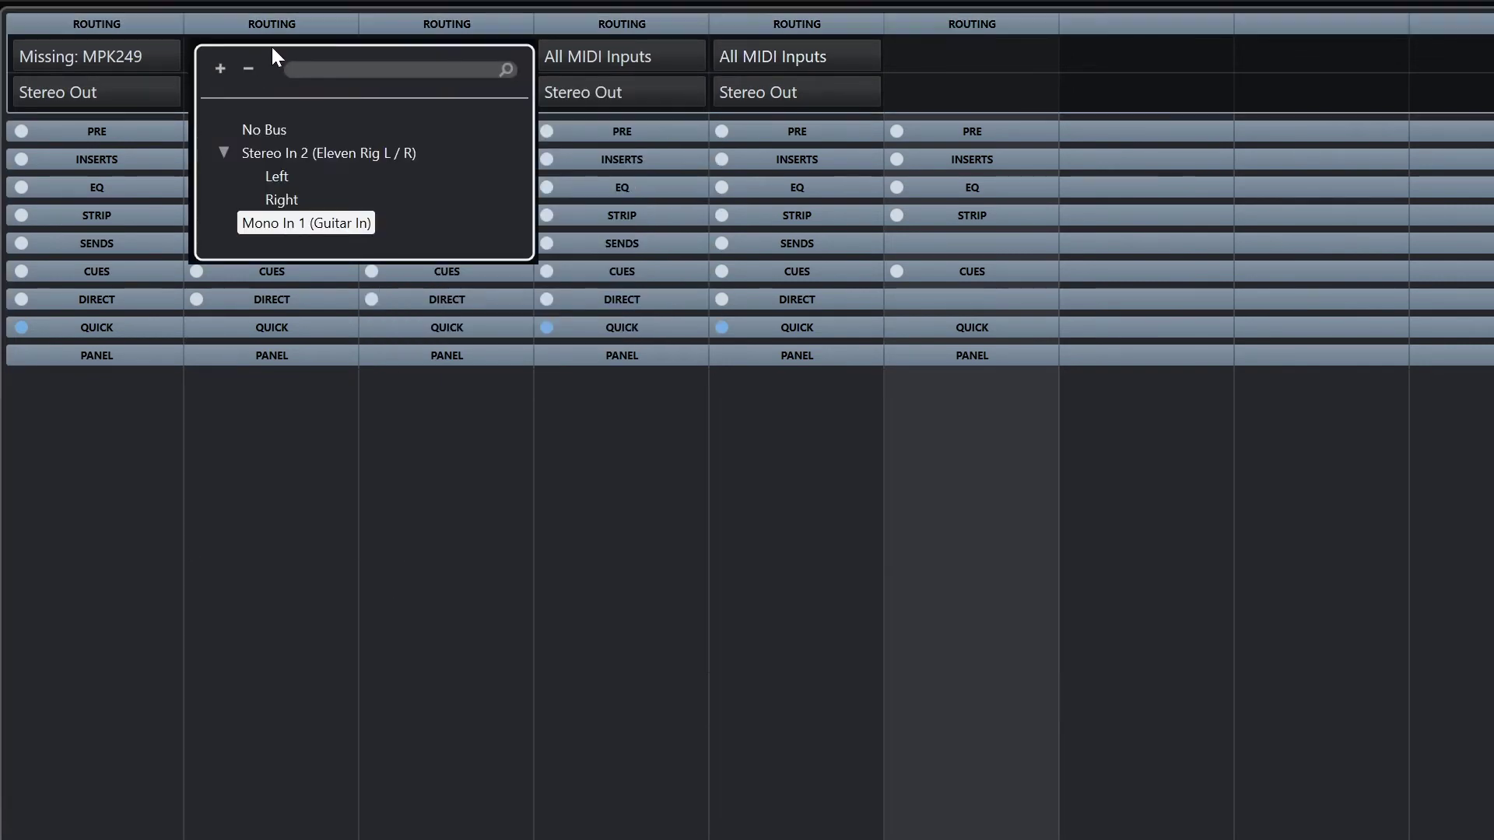
left_click(415, 563)
left_click(288, 40)
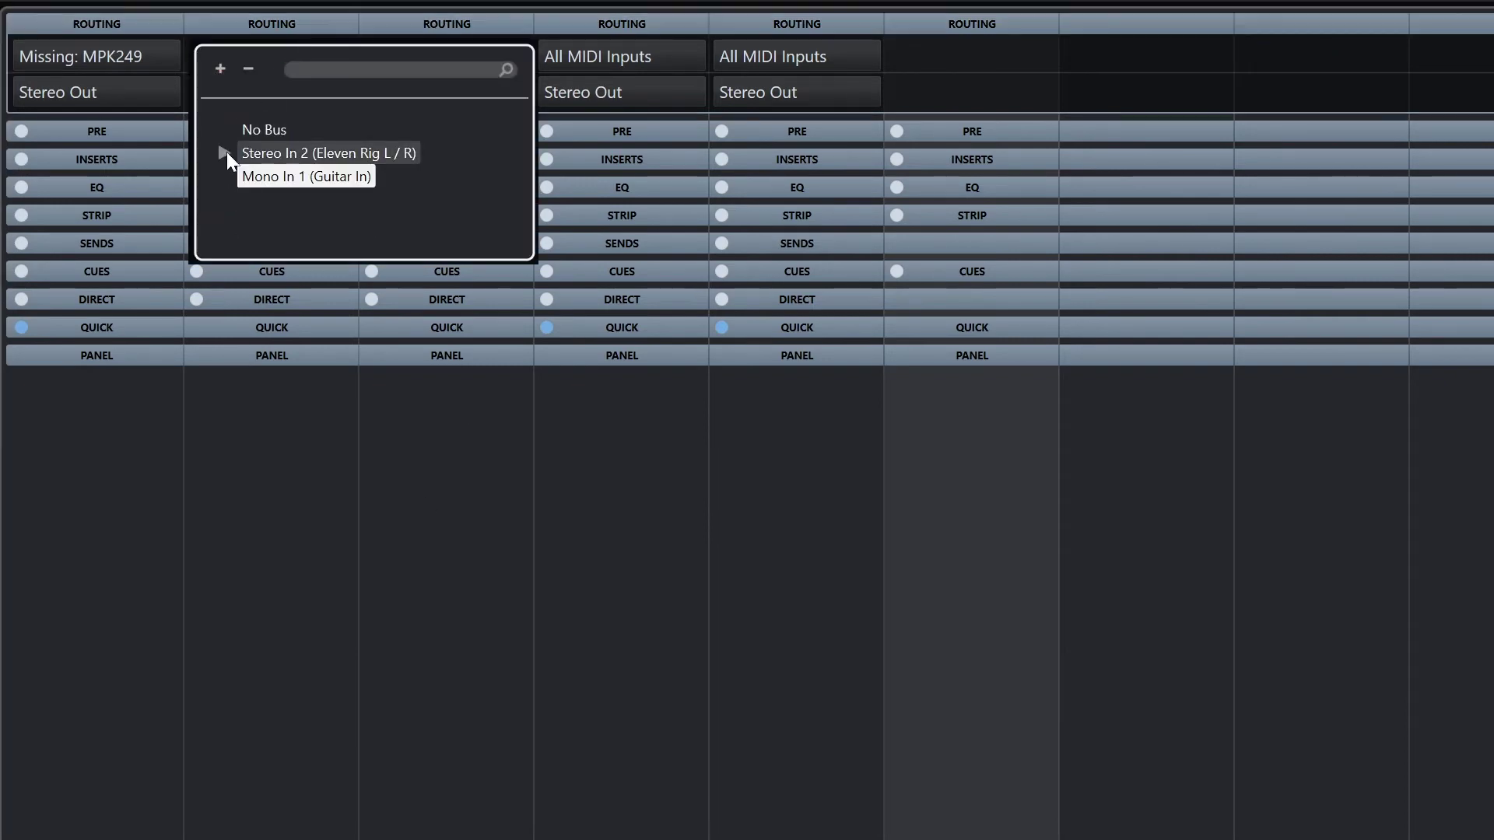
left_click(327, 410)
left_click(280, 94)
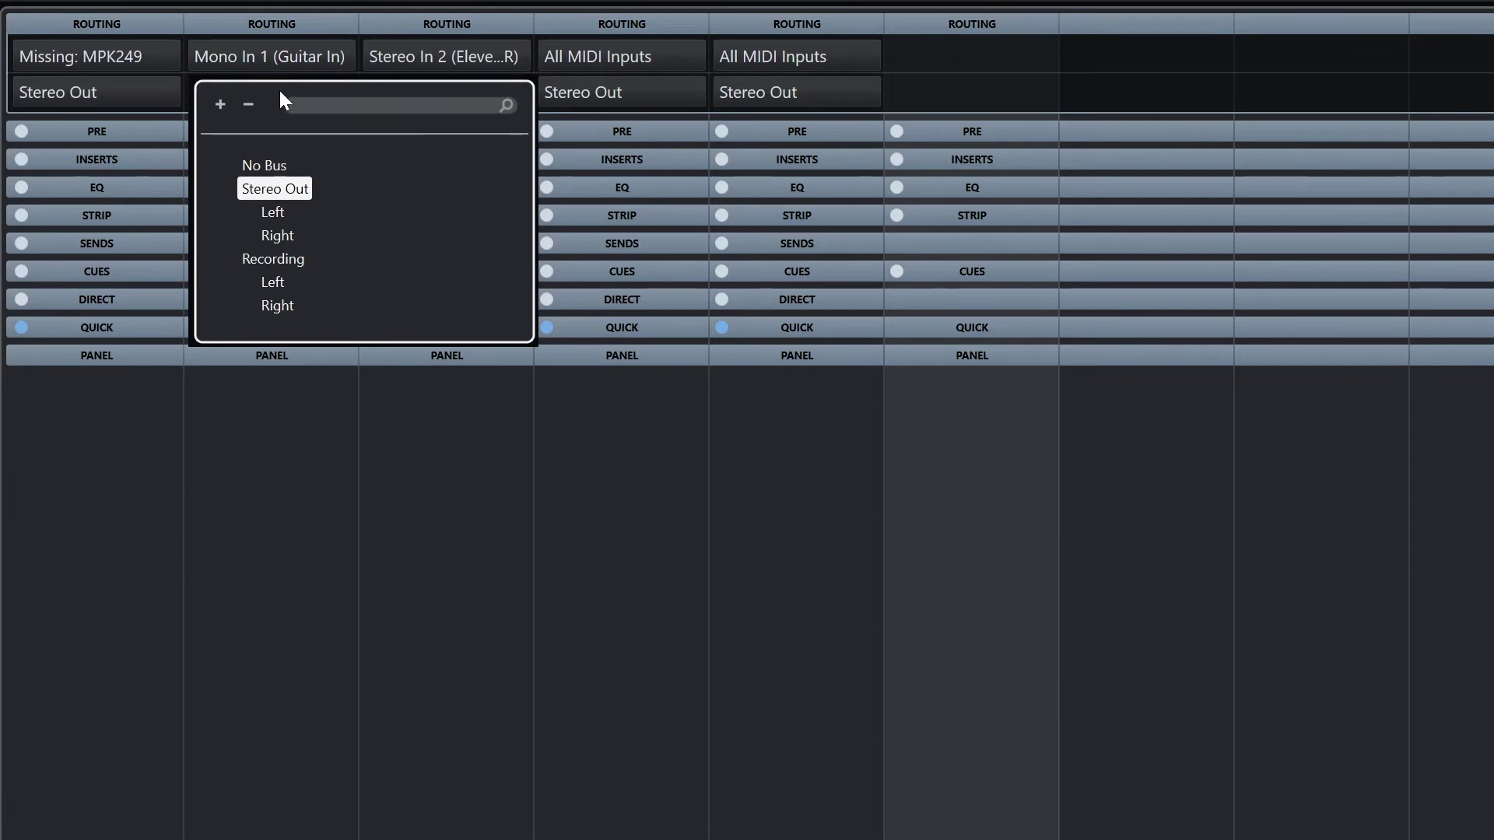
left_click(539, 490)
- Inspect Bass AMP's Stereo In 2 input and both synths' MIDI inputs, leaving All MIDI Inputs
left_click(440, 56)
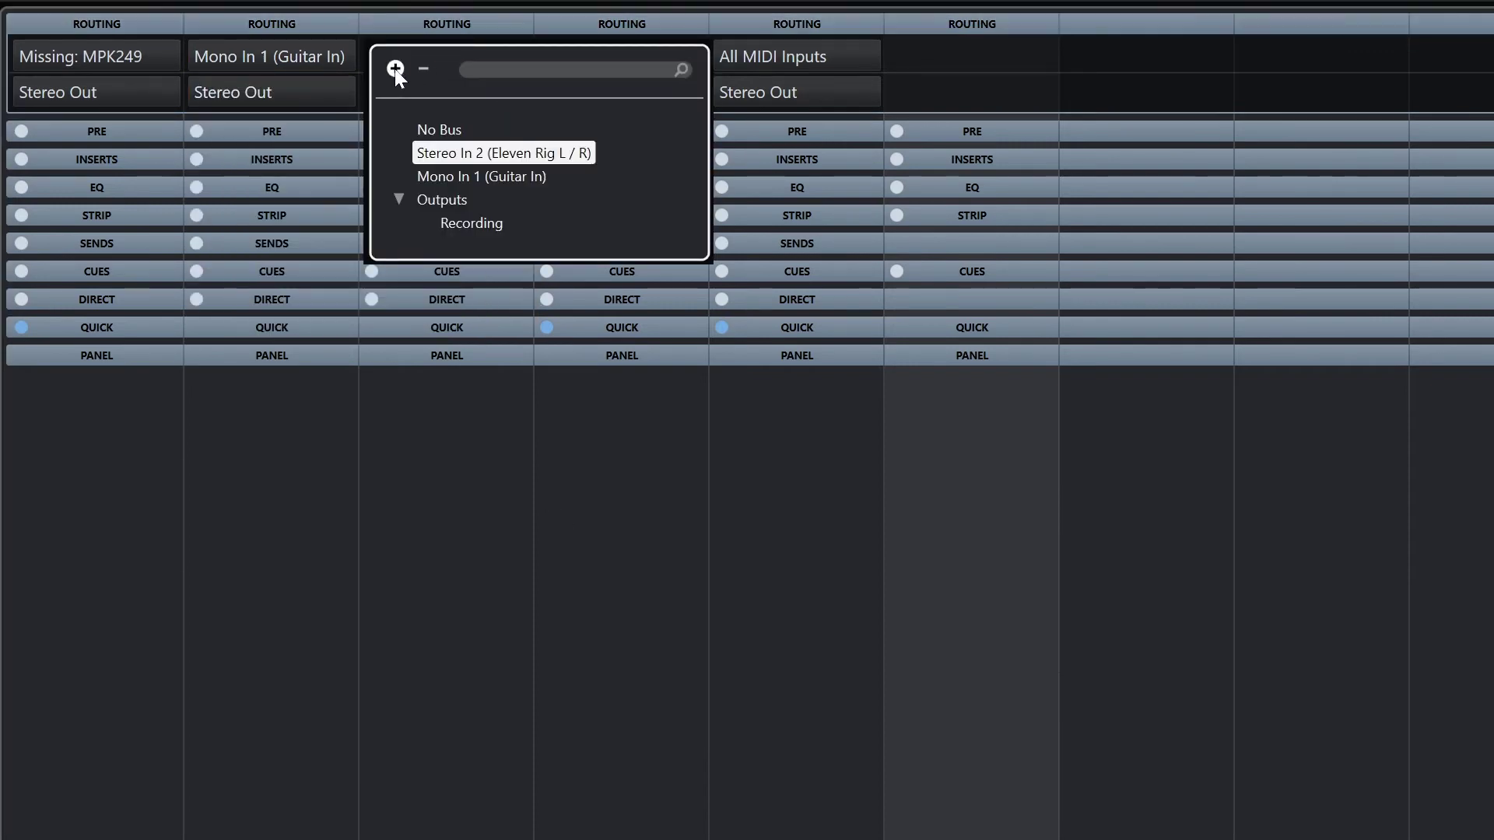
left_click(422, 70)
left_click(518, 657)
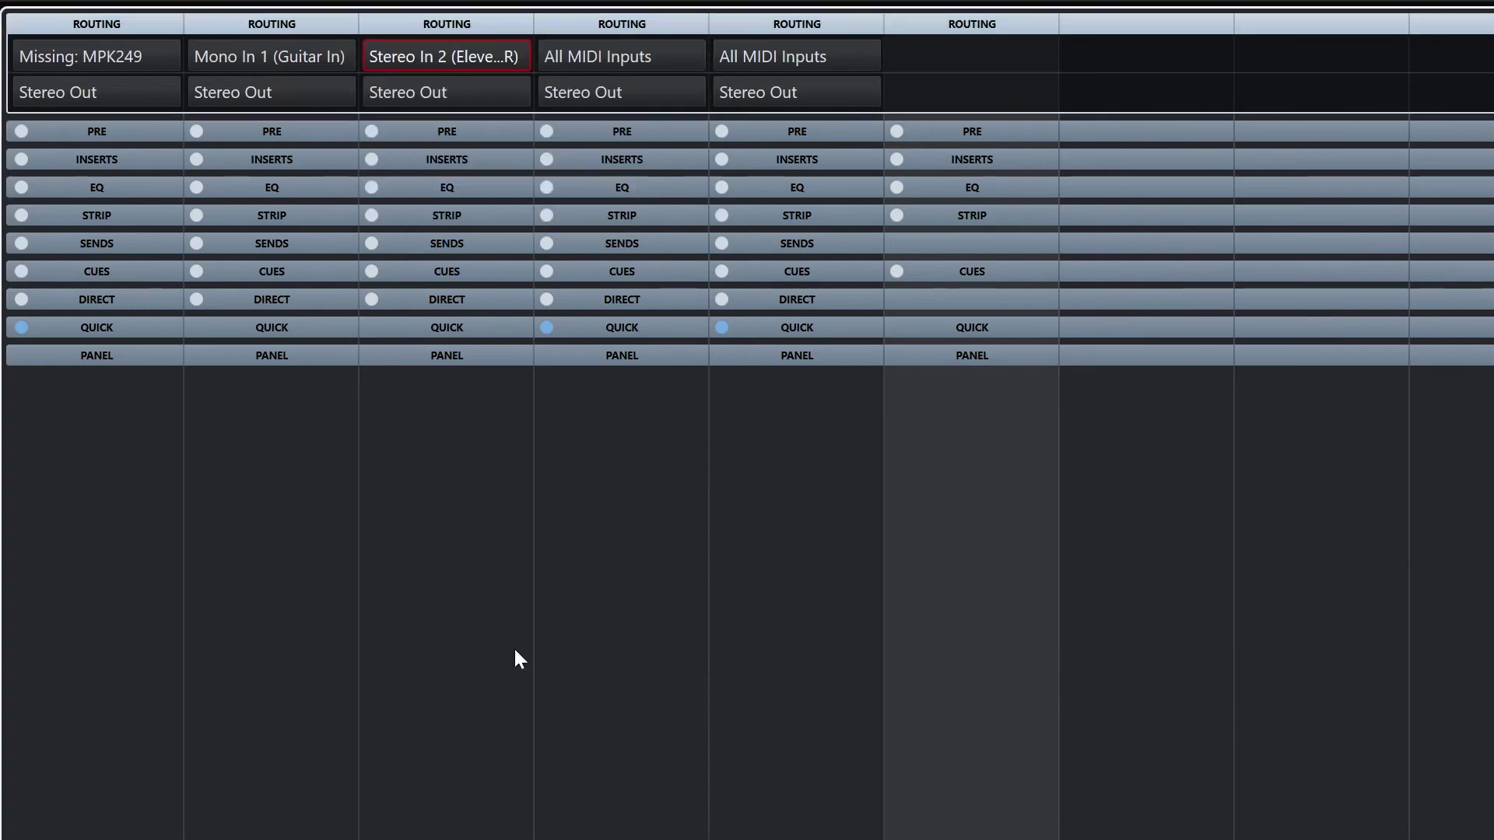
left_click(616, 51)
left_click(586, 498)
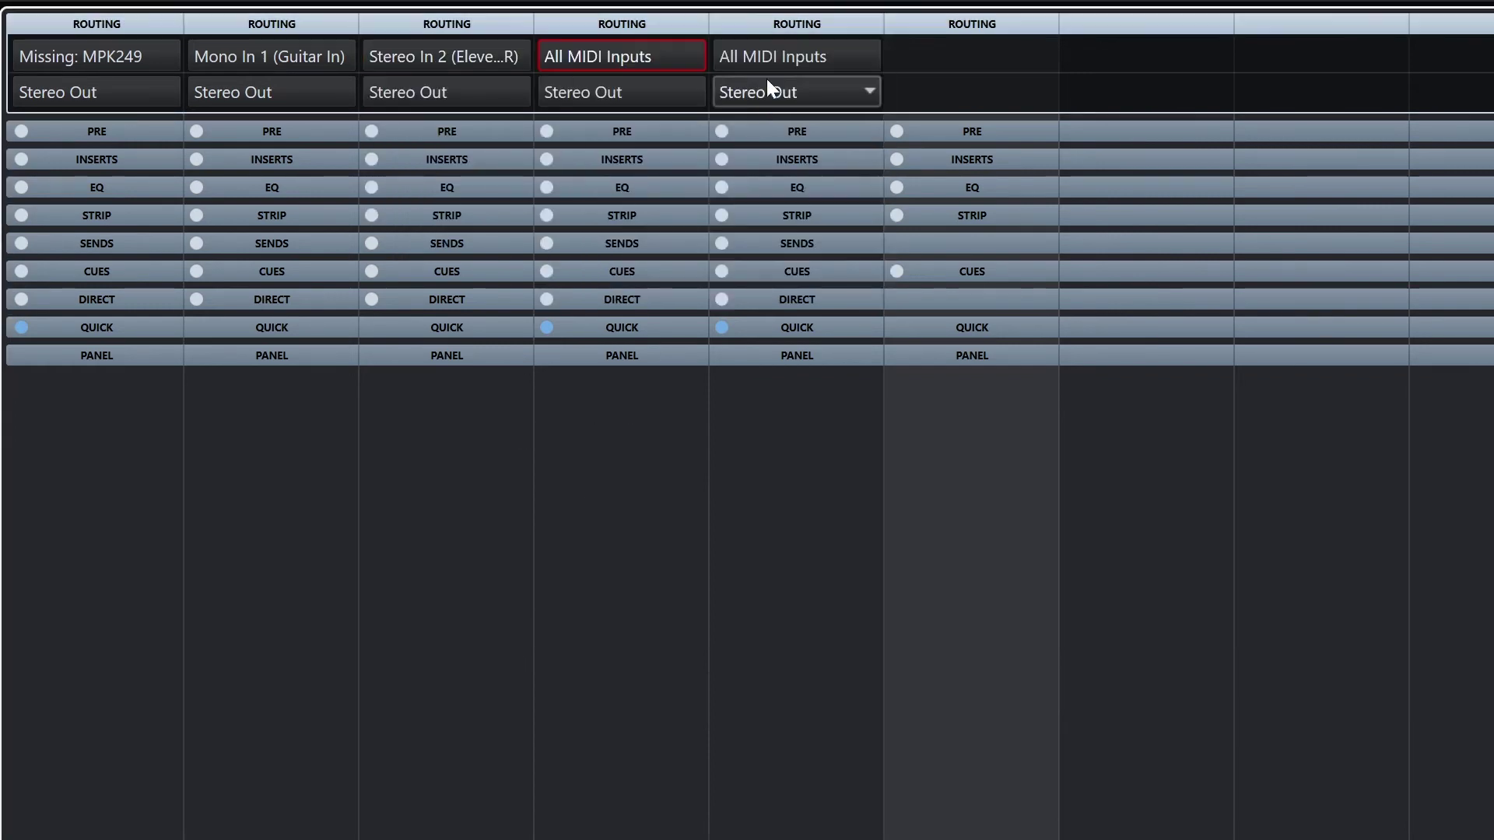
left_click(767, 51)
left_click(598, 489)
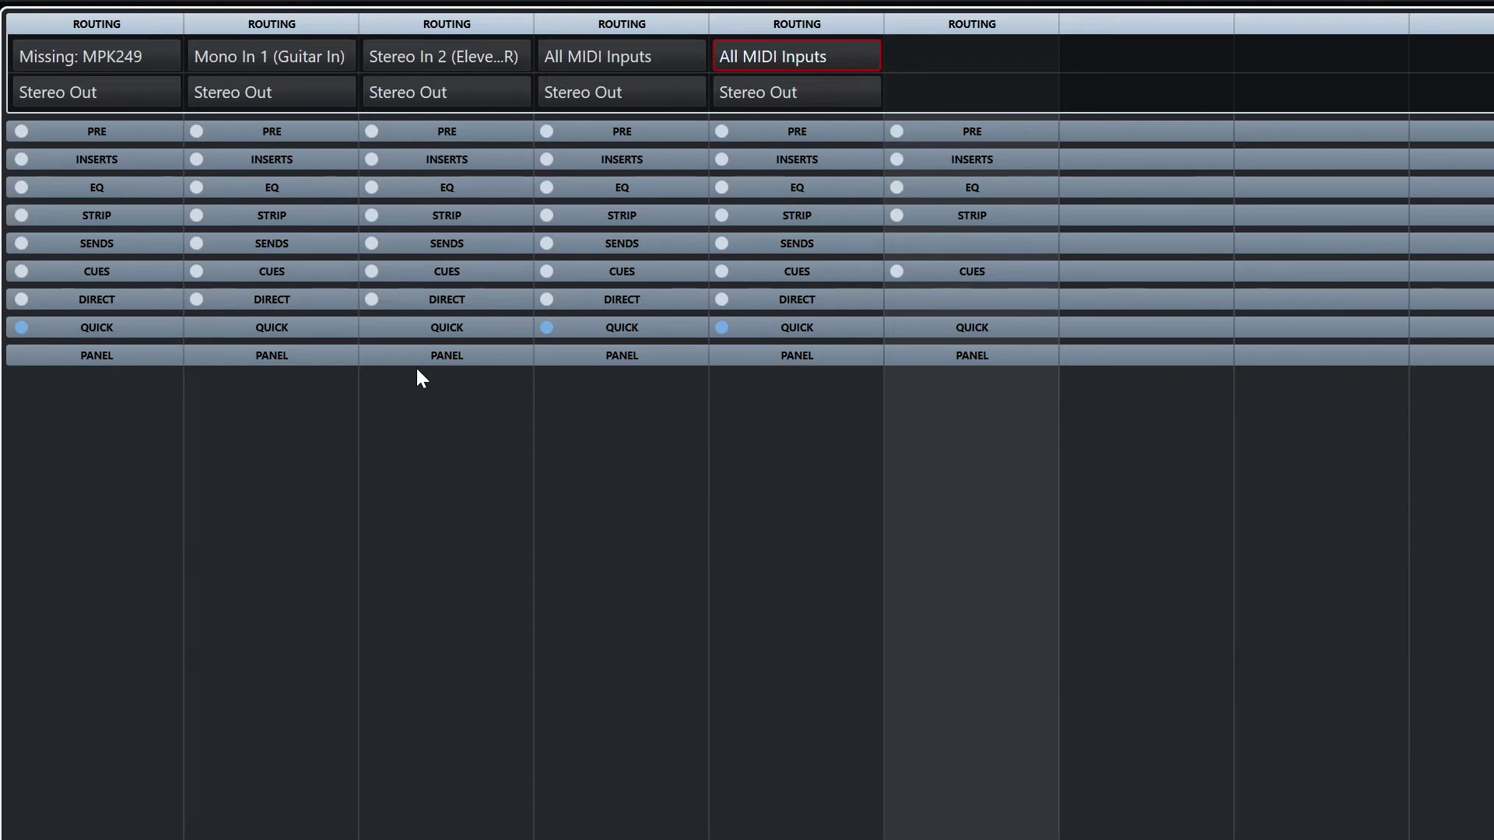
- Show the Pre rack and raise the Tremors Synth and Soft Slide Synth low-cut frequencies
left_click(51, 133)
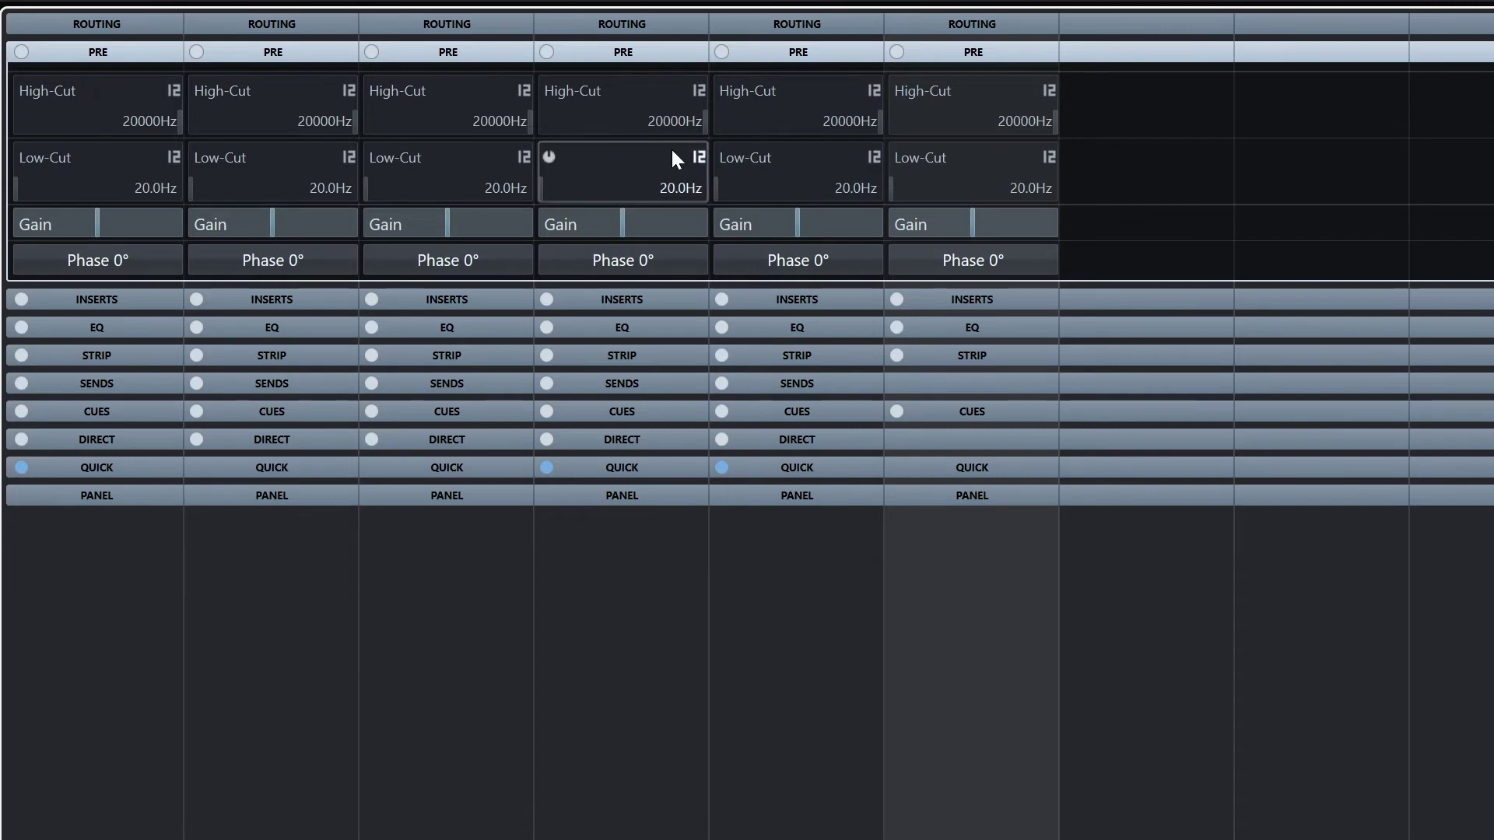
left_click(576, 183)
left_click_drag(575, 176, 623, 171)
left_click(779, 188)
left_click_drag(780, 189, 819, 185)
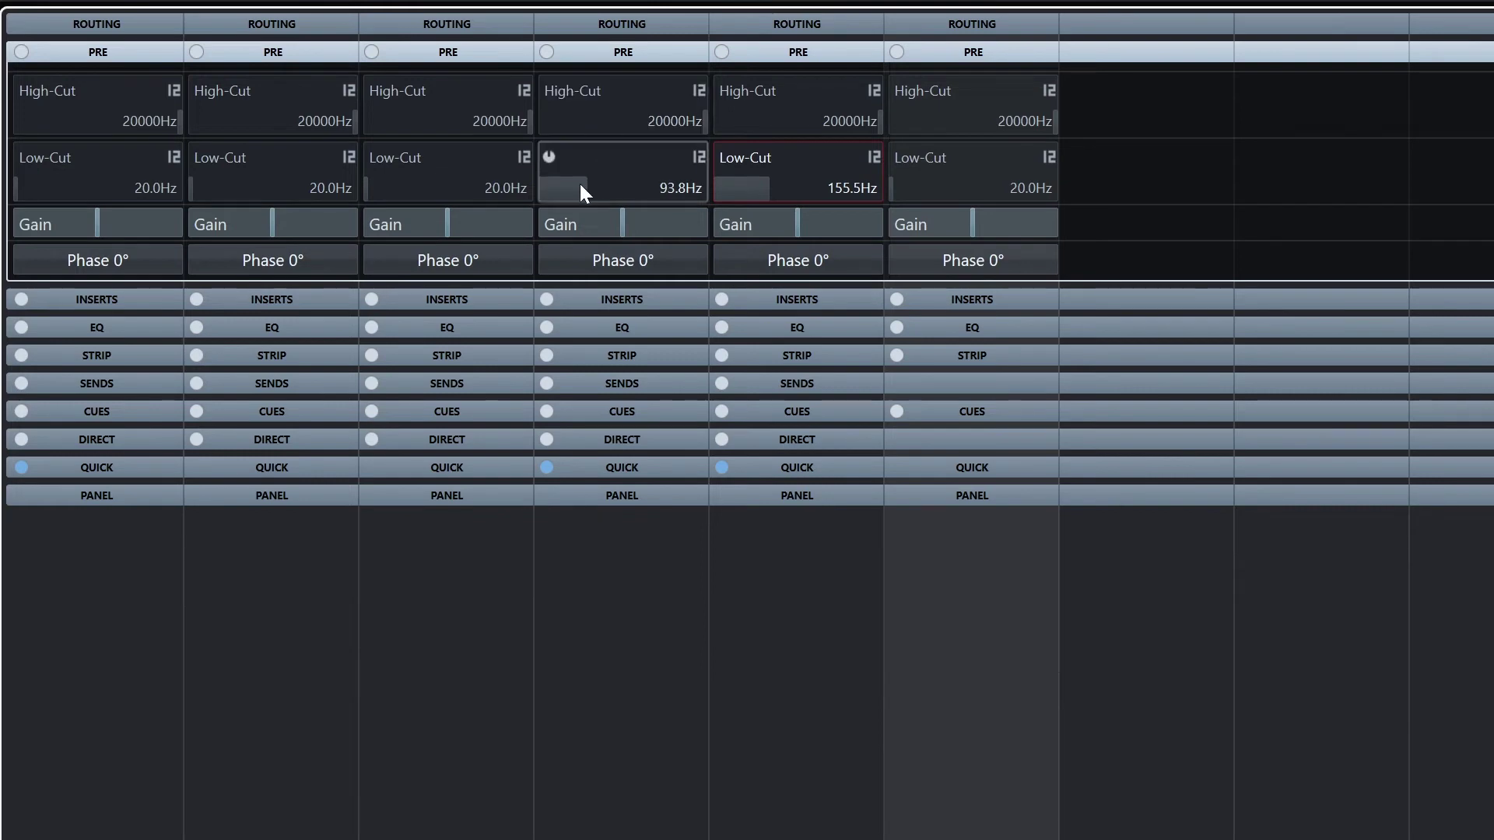
left_click_drag(580, 184, 667, 4)
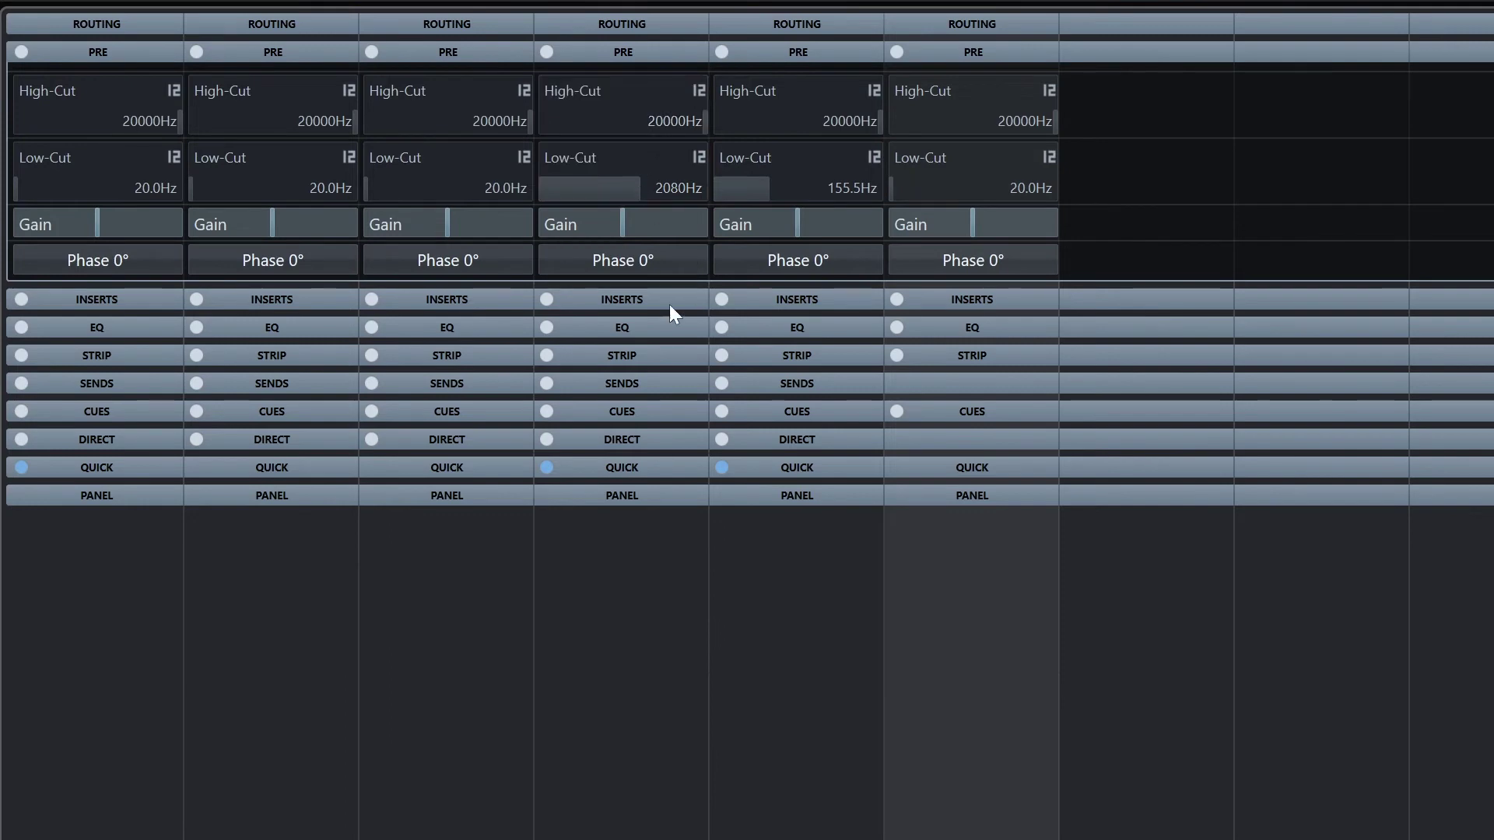
left_click_drag(618, 188, 705, 185)
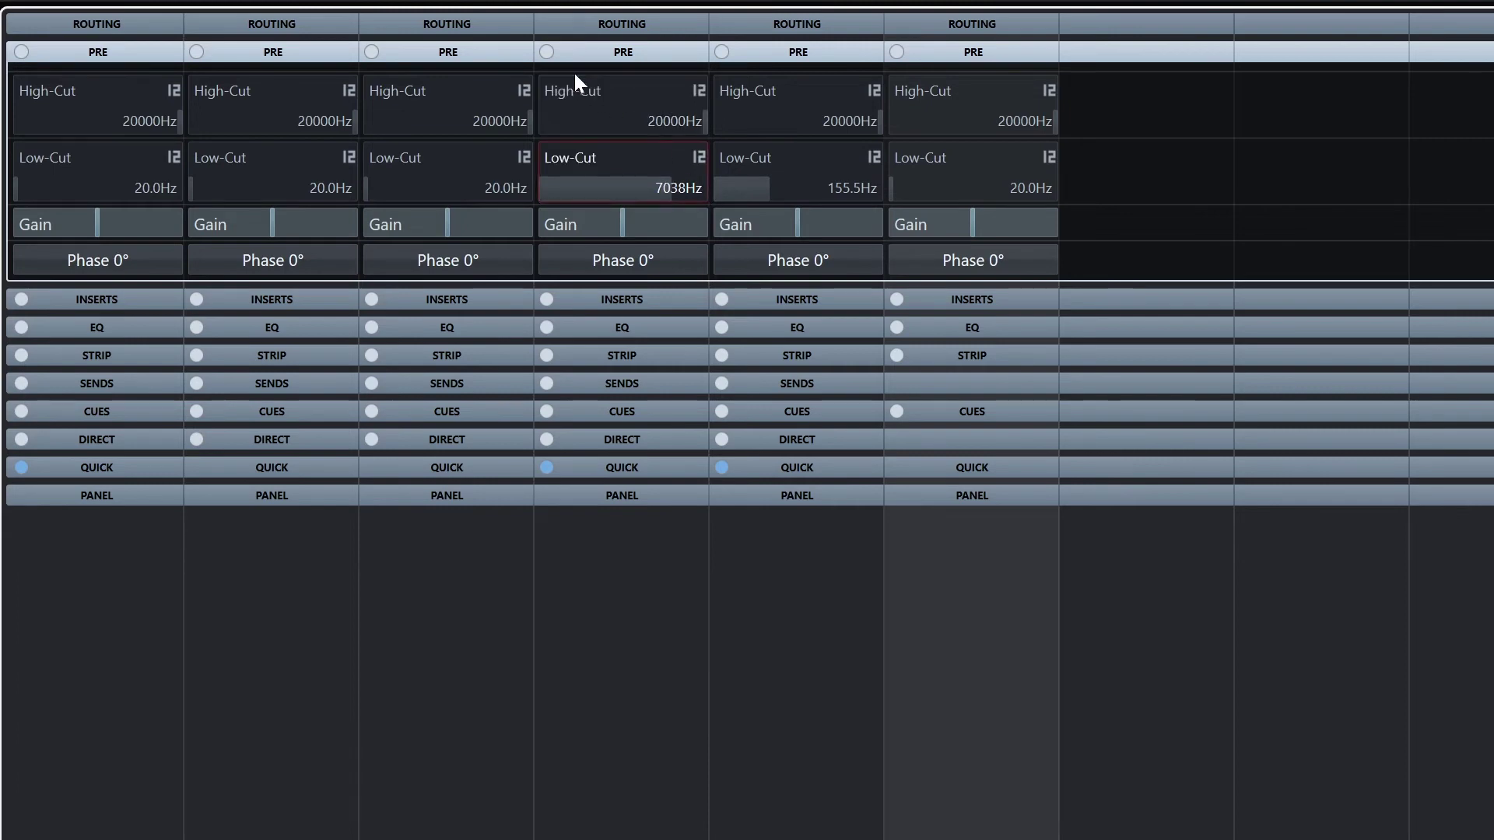
- Enable Tremors Synth's pre filters with low-cut near 6518Hz and enable Soft Slide Synth's low-cut
left_click(548, 53)
left_click_drag(666, 189, 617, 179)
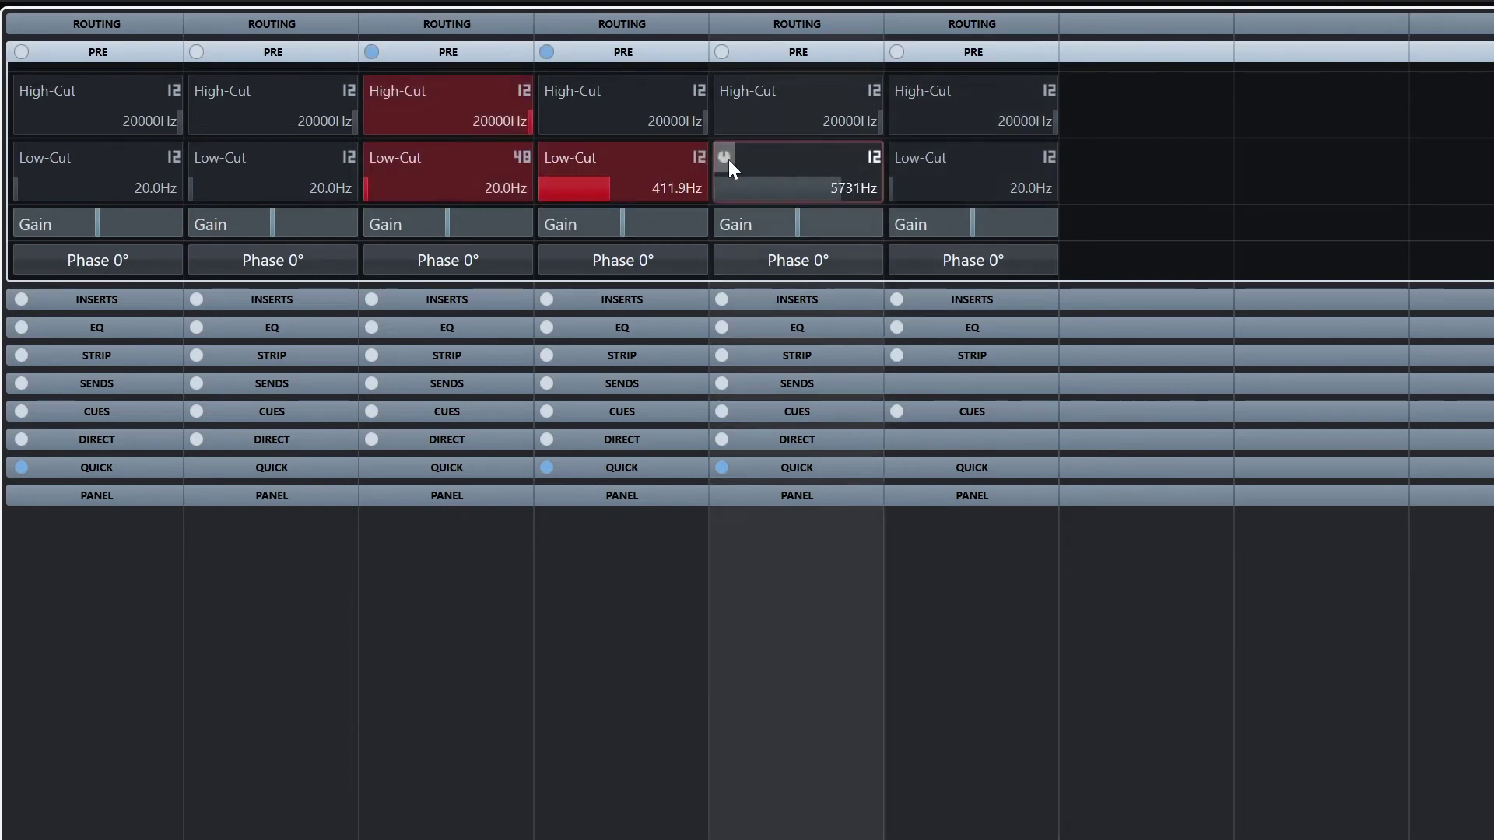
left_click(723, 157)
mouse_move(777, 189)
left_mouse_down()
mouse_move(842, 194)
mouse_move(792, 194)
left_mouse_up()
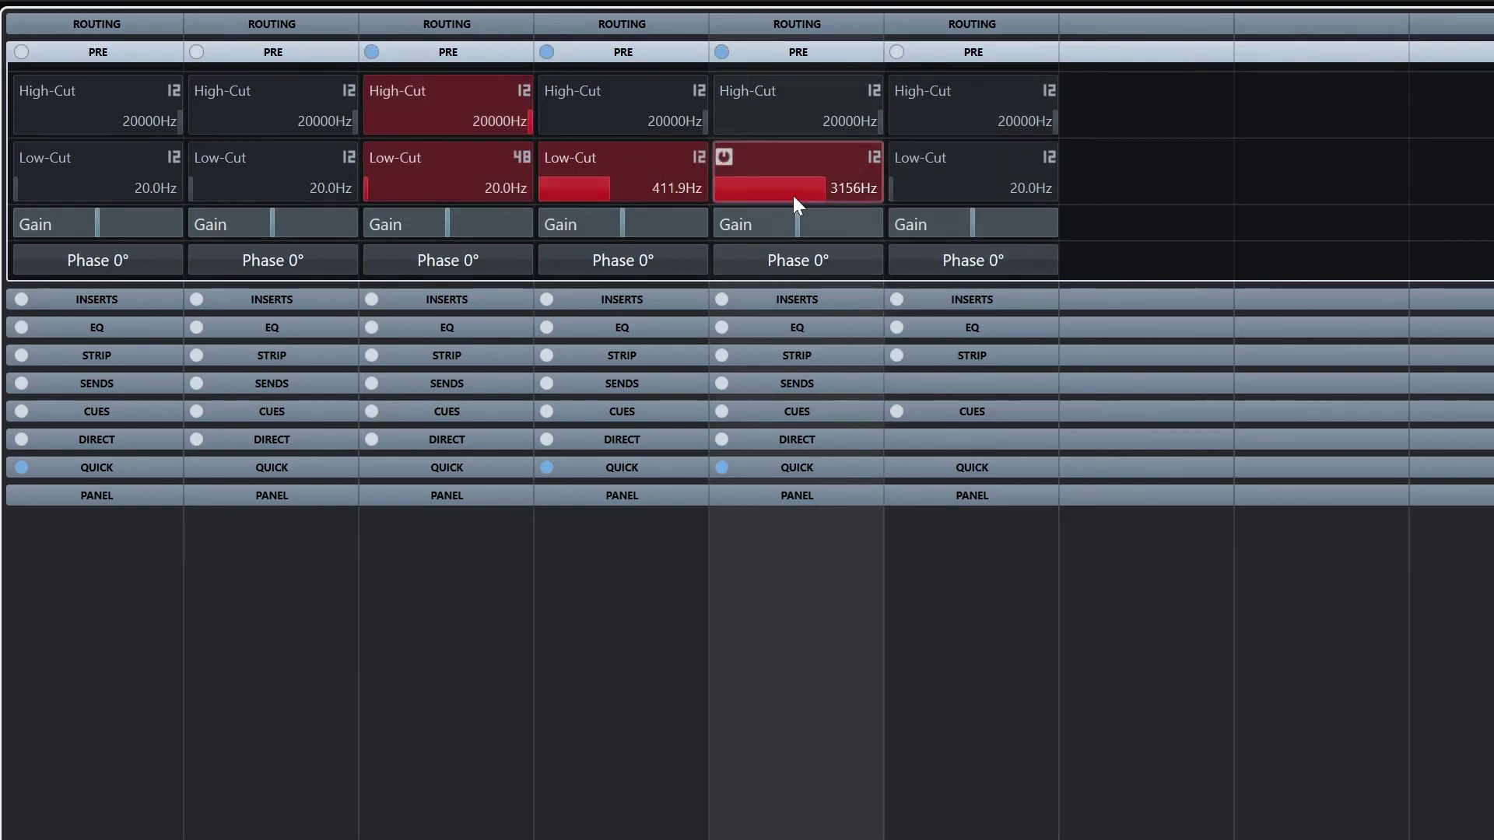
- Disable channel 3's high-/low-cut and channel 4's low-cut, then re-enable channel 5's low-cut at 6797Hz
left_click(723, 157)
left_click(548, 156)
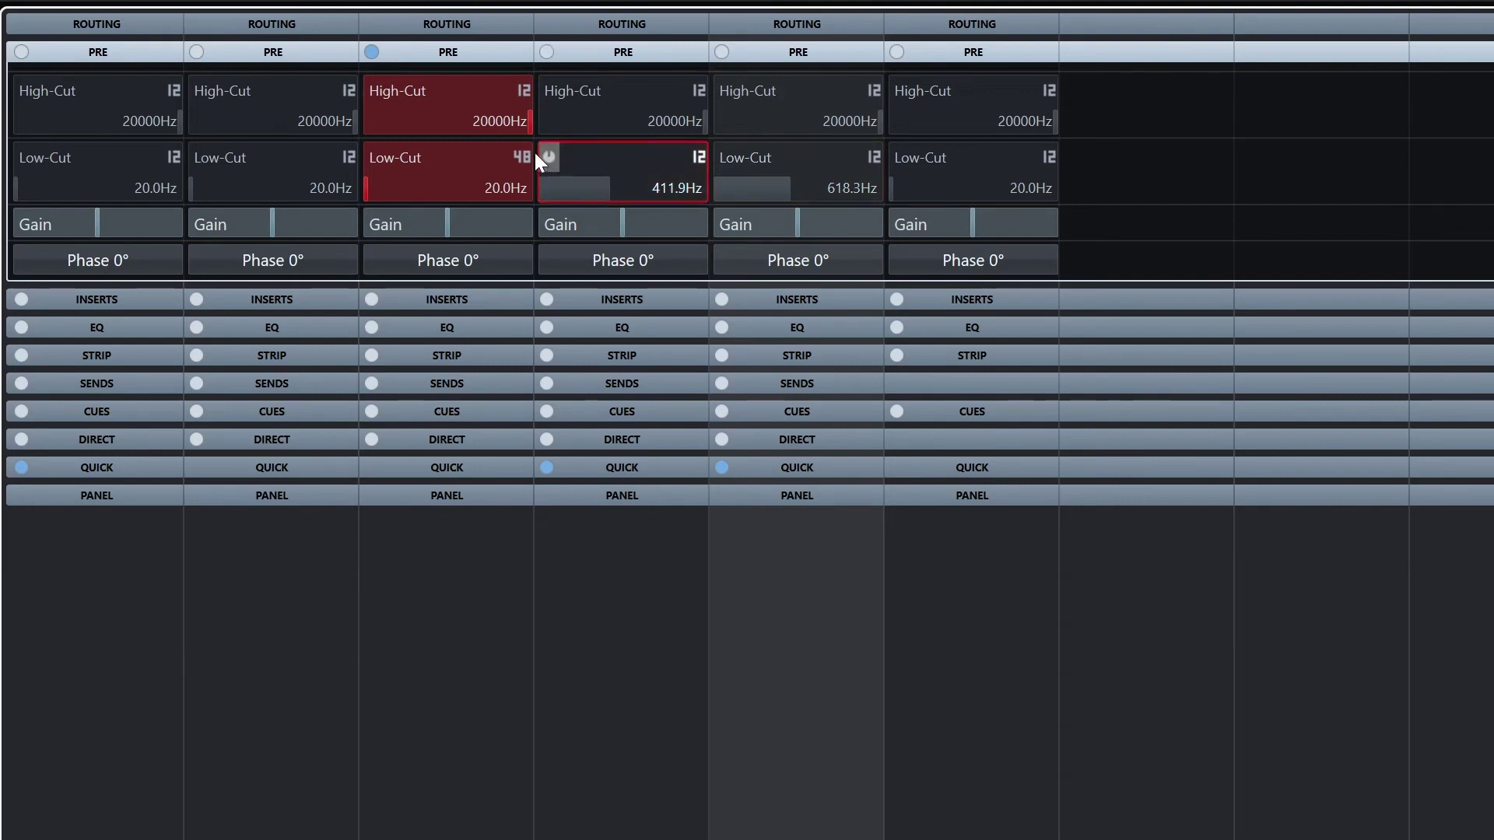
left_click(374, 156)
left_click(369, 87)
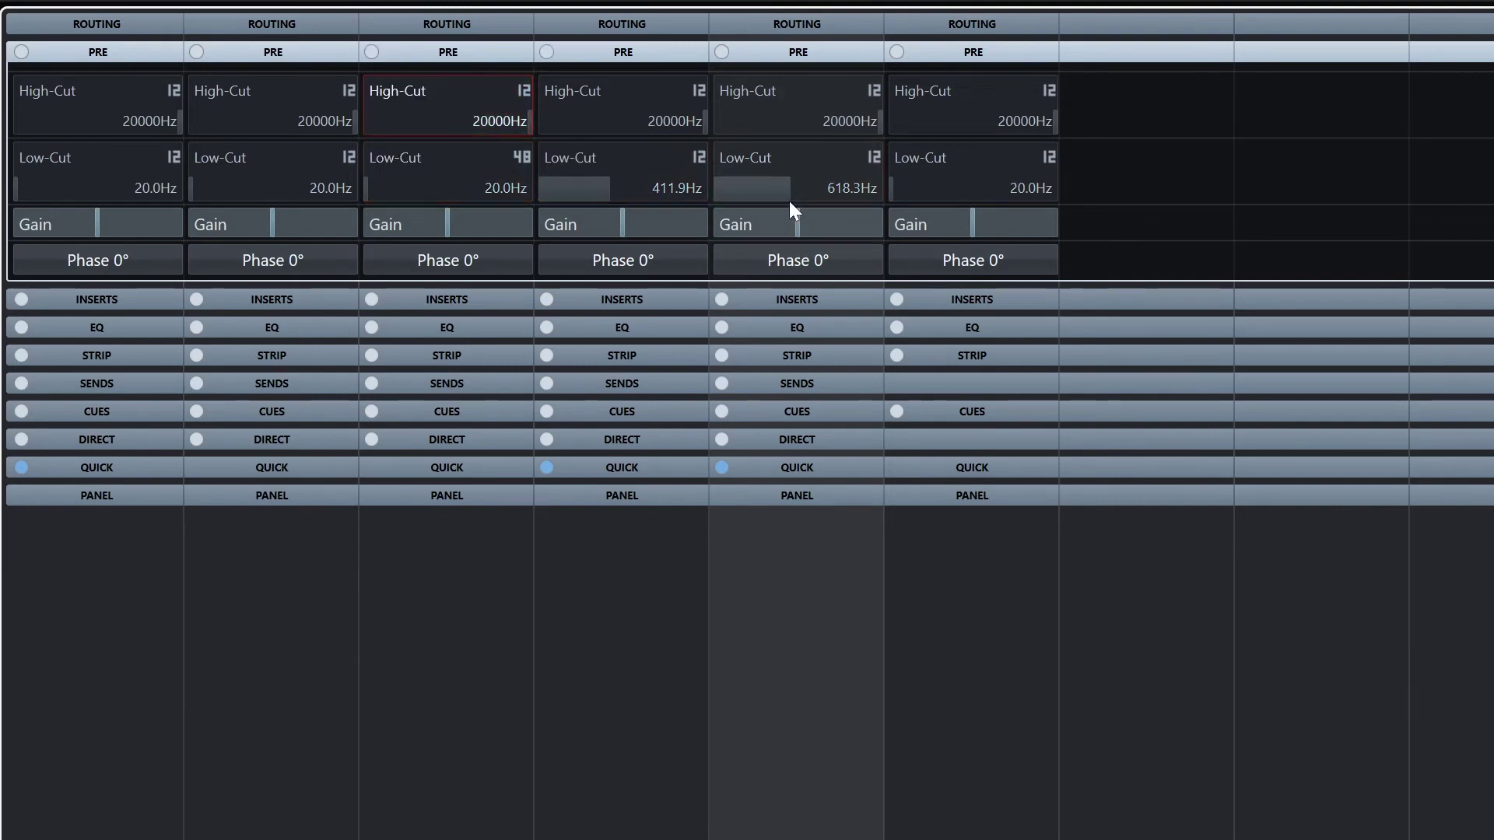
left_click_drag(789, 199, 856, 188)
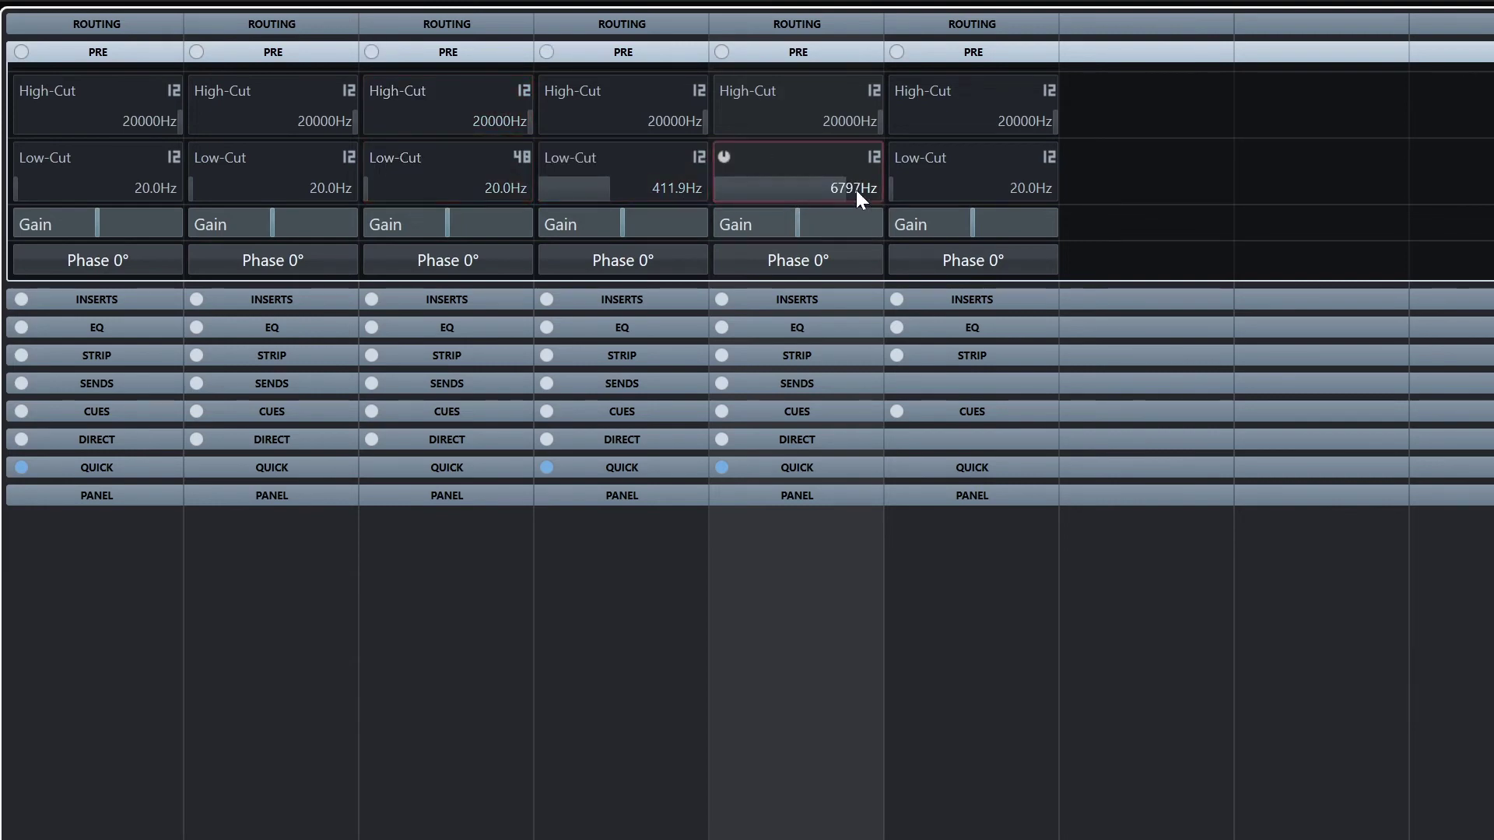
left_click(724, 158)
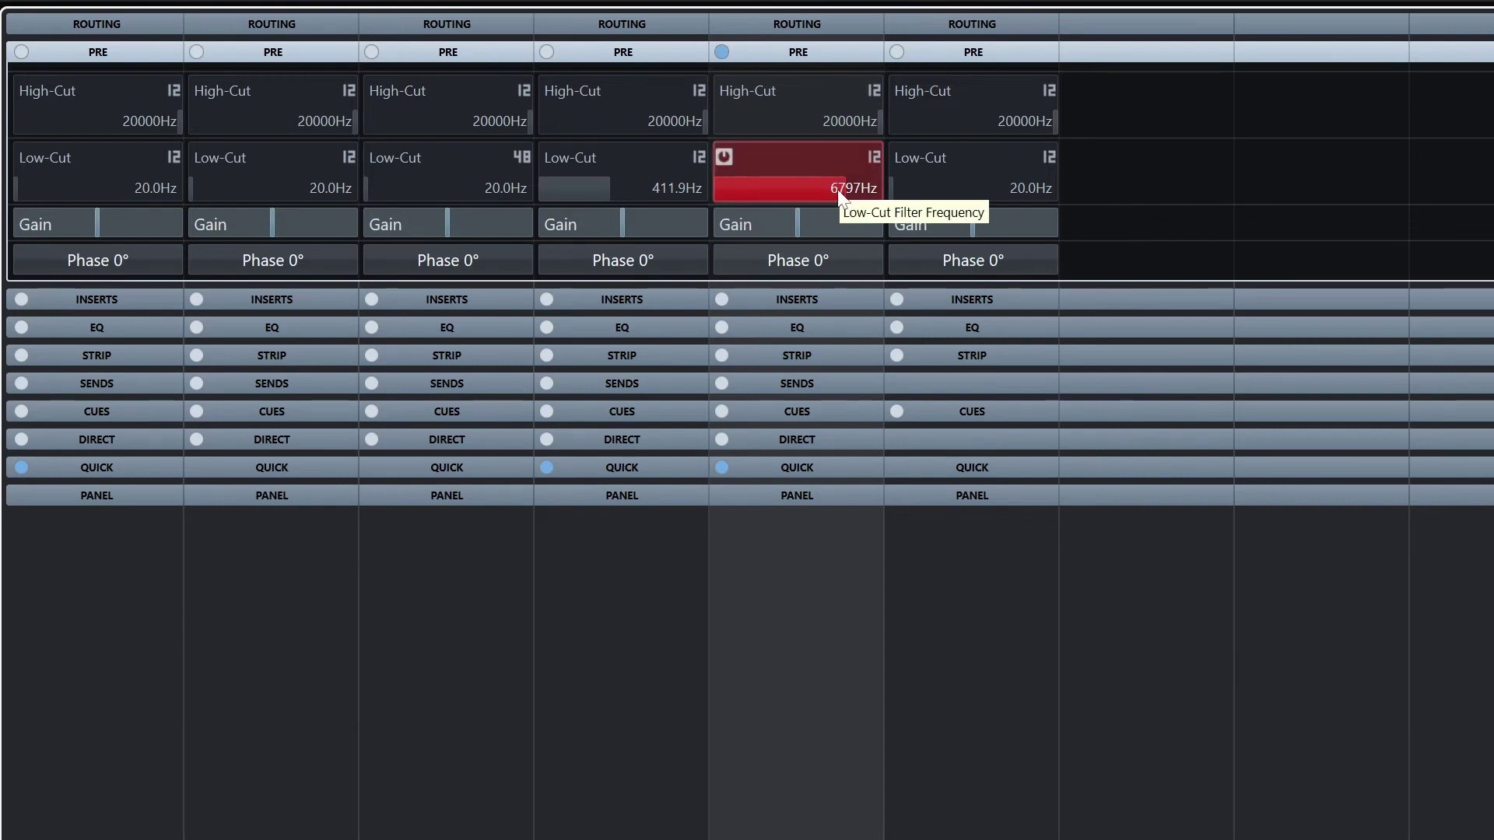
- Insert a Dynamics > Compressor in Bass AMP's first insert slot
left_click(424, 51)
left_click(435, 82)
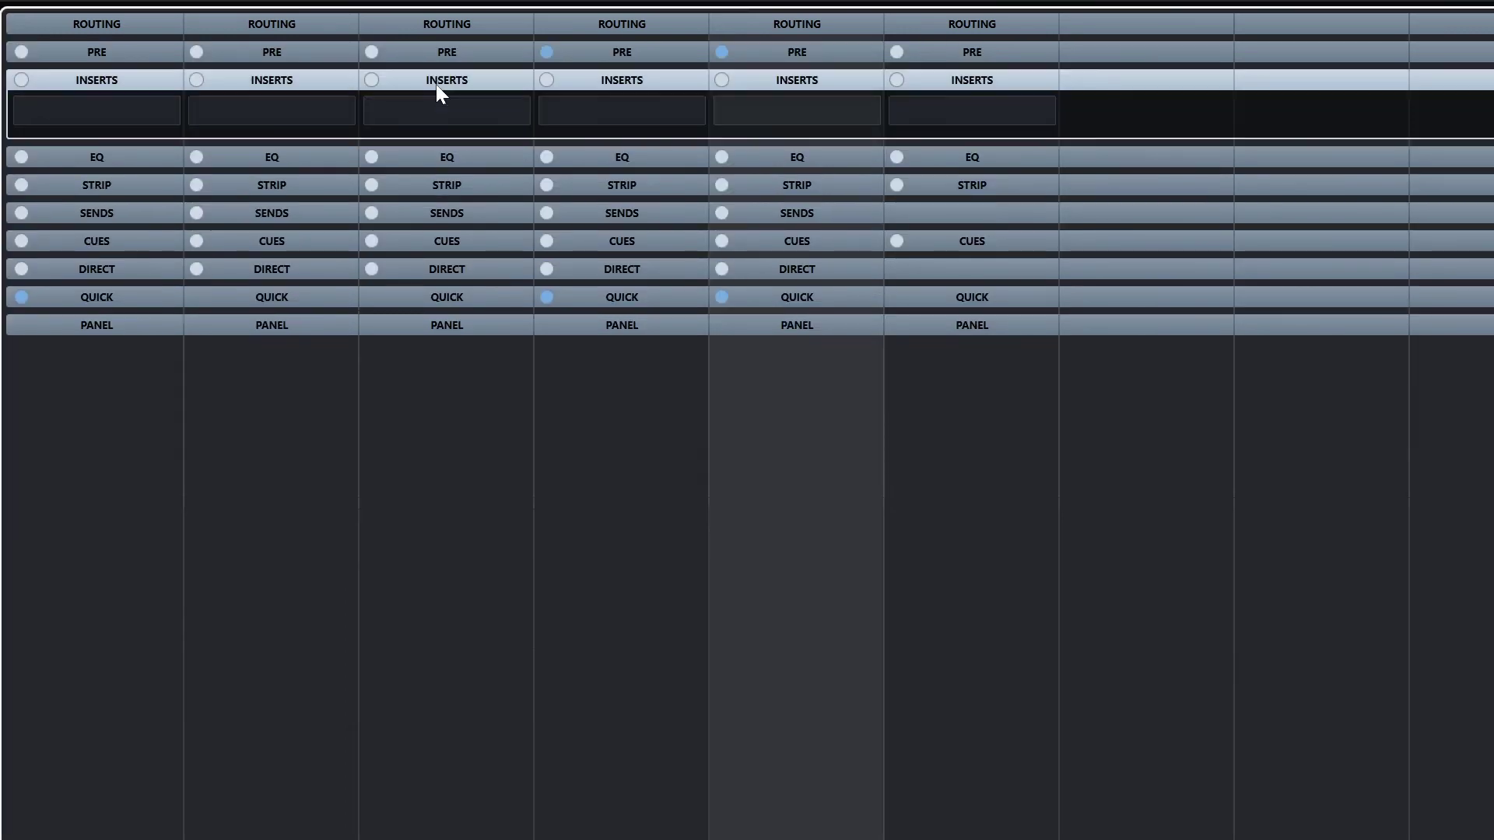
left_click(423, 109)
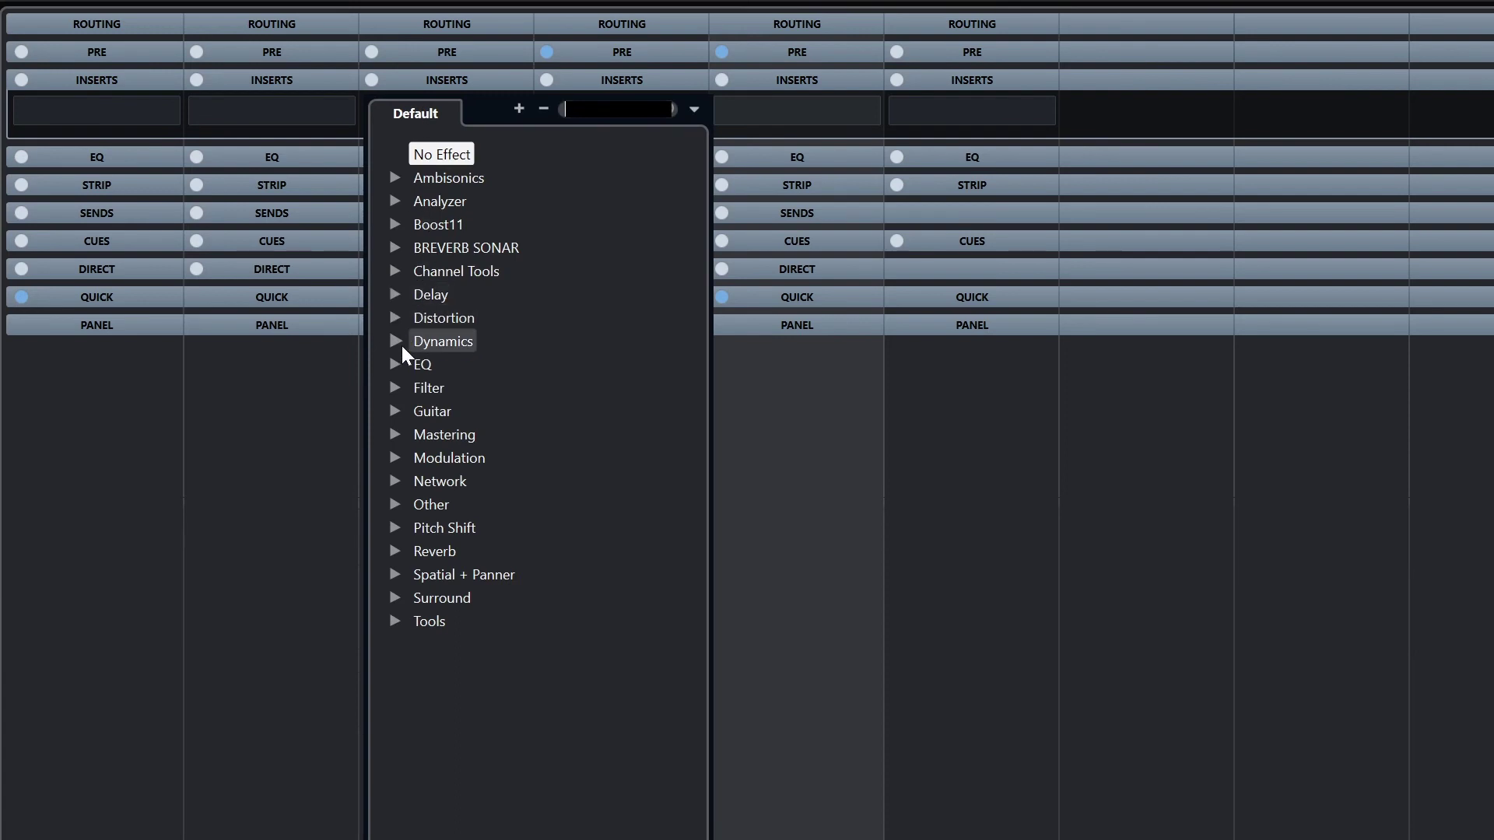
left_click(395, 343)
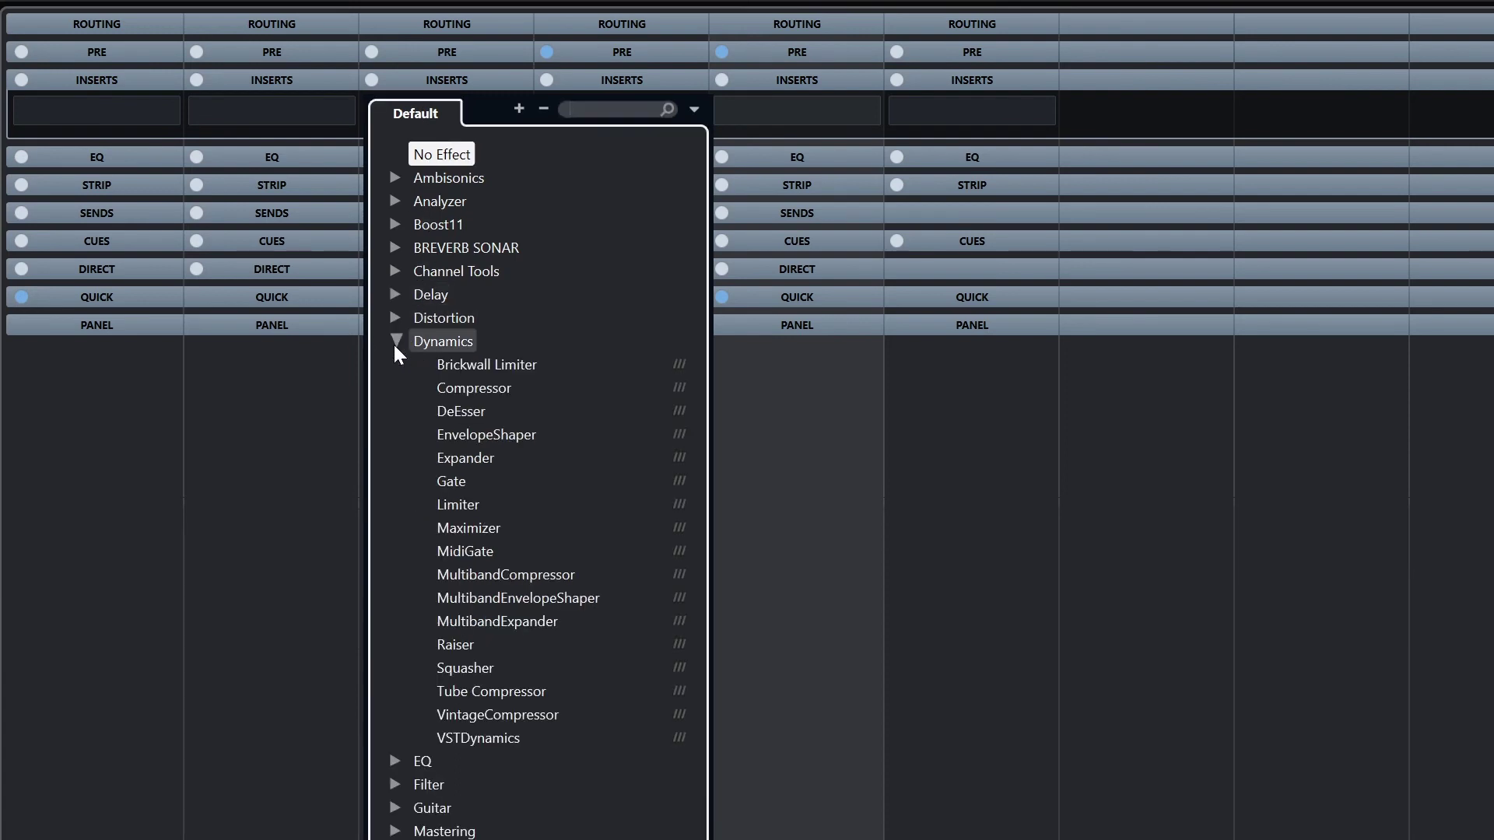
left_click(432, 387)
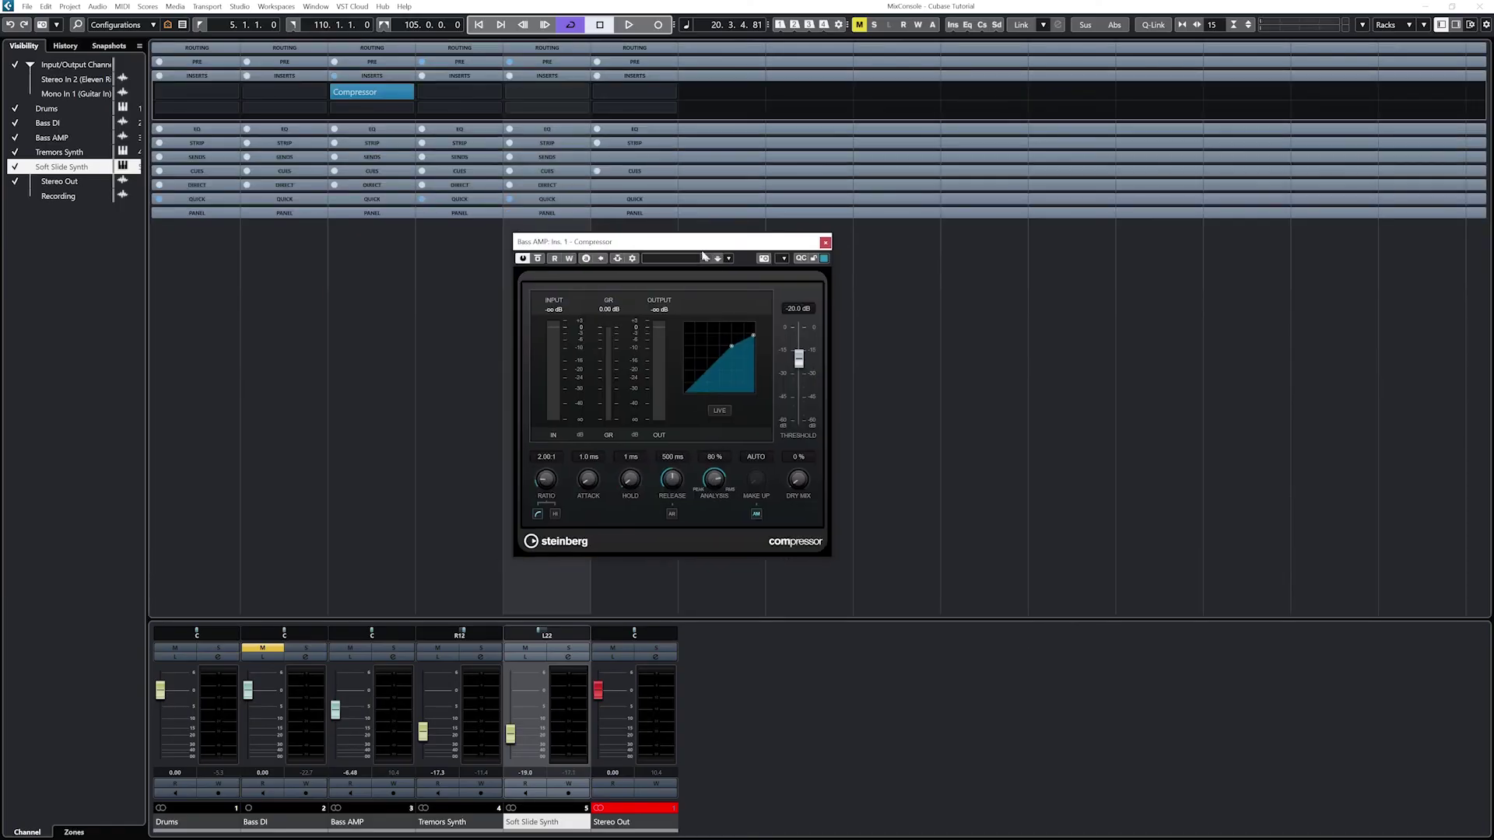
- Load the Rock Bass Compression preset and play back with Bass AMP soloed
left_click(682, 258)
scroll(731, 442, "up", 3)
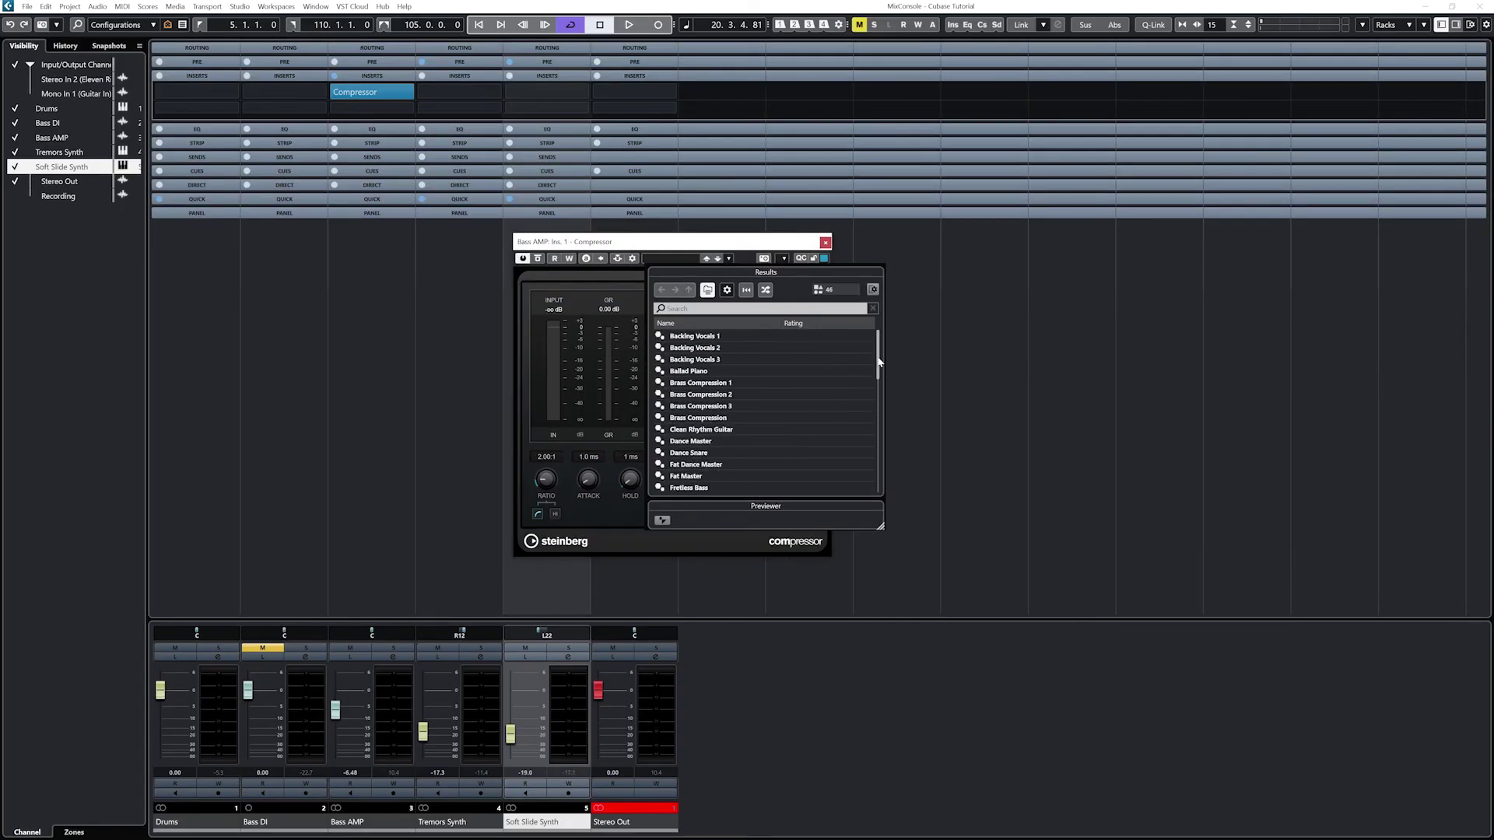
left_click_drag(877, 359, 865, 385)
scroll(860, 412, "down", 5)
double_click(711, 419)
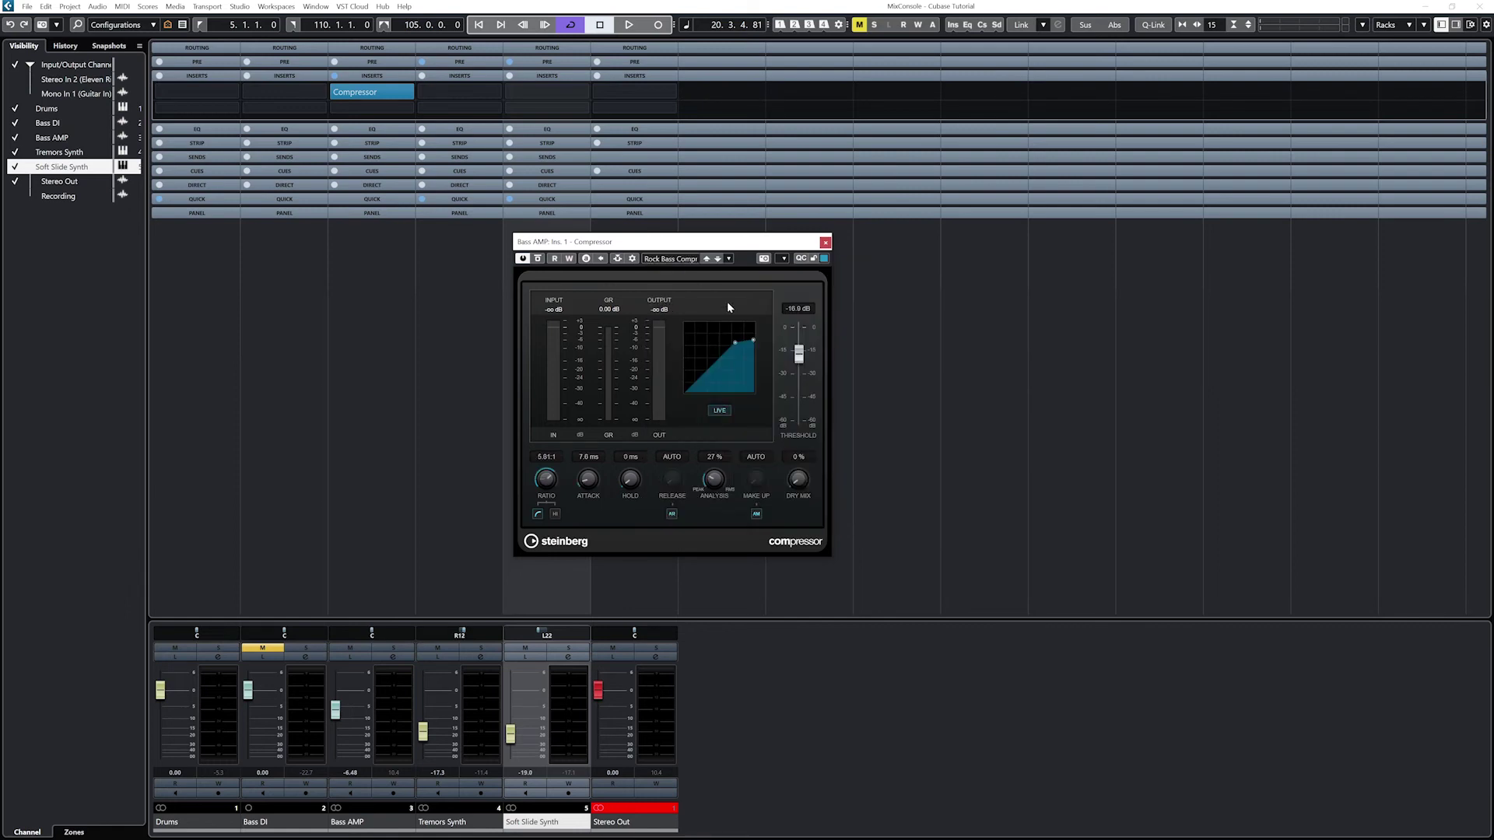
key("space")
left_click(393, 647)
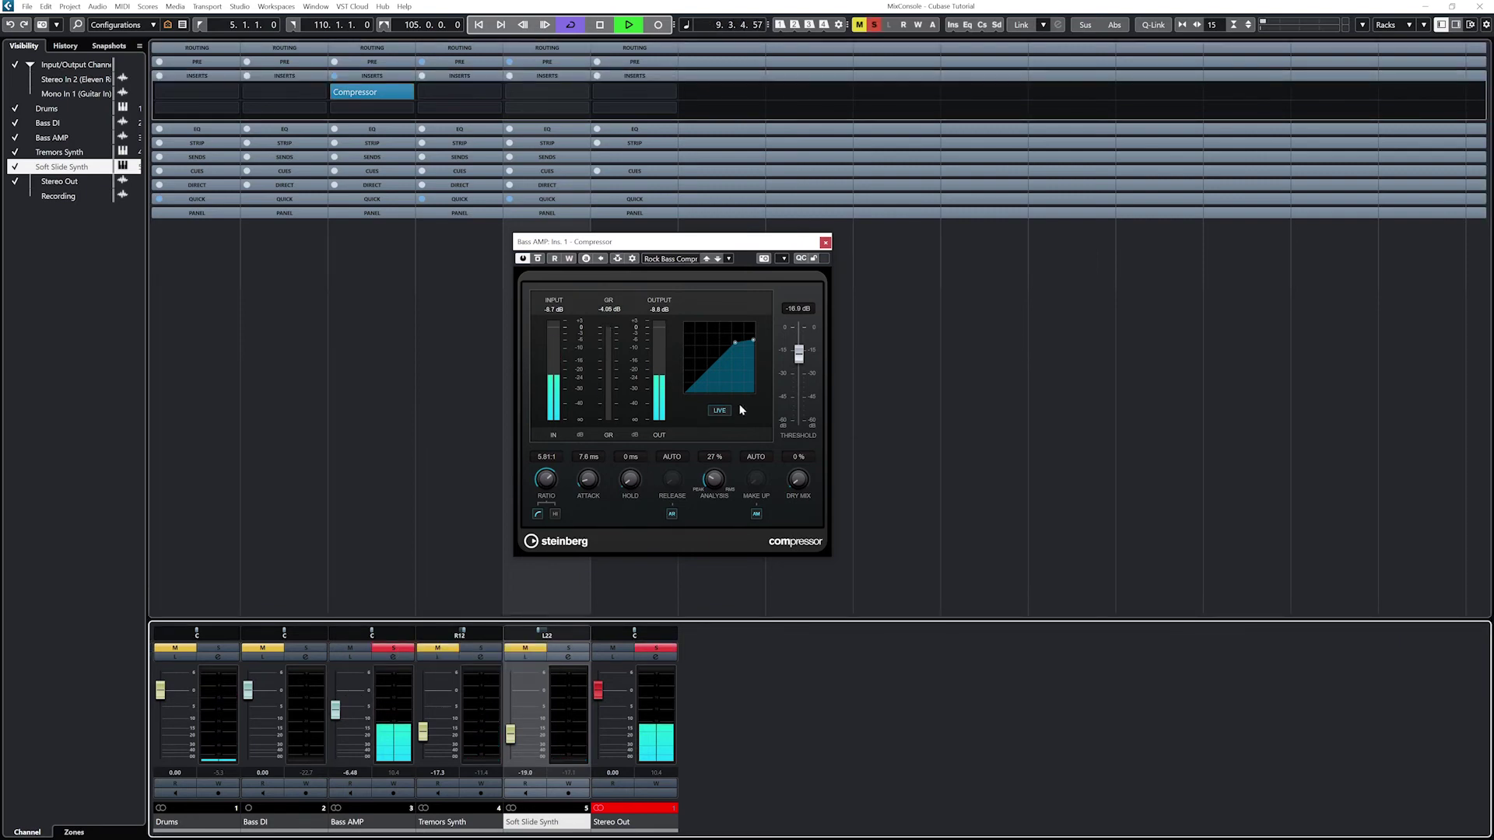
- Close the compressor, show the EQ rack and pull Bass AMP's band 1 gain down
left_click(372, 92)
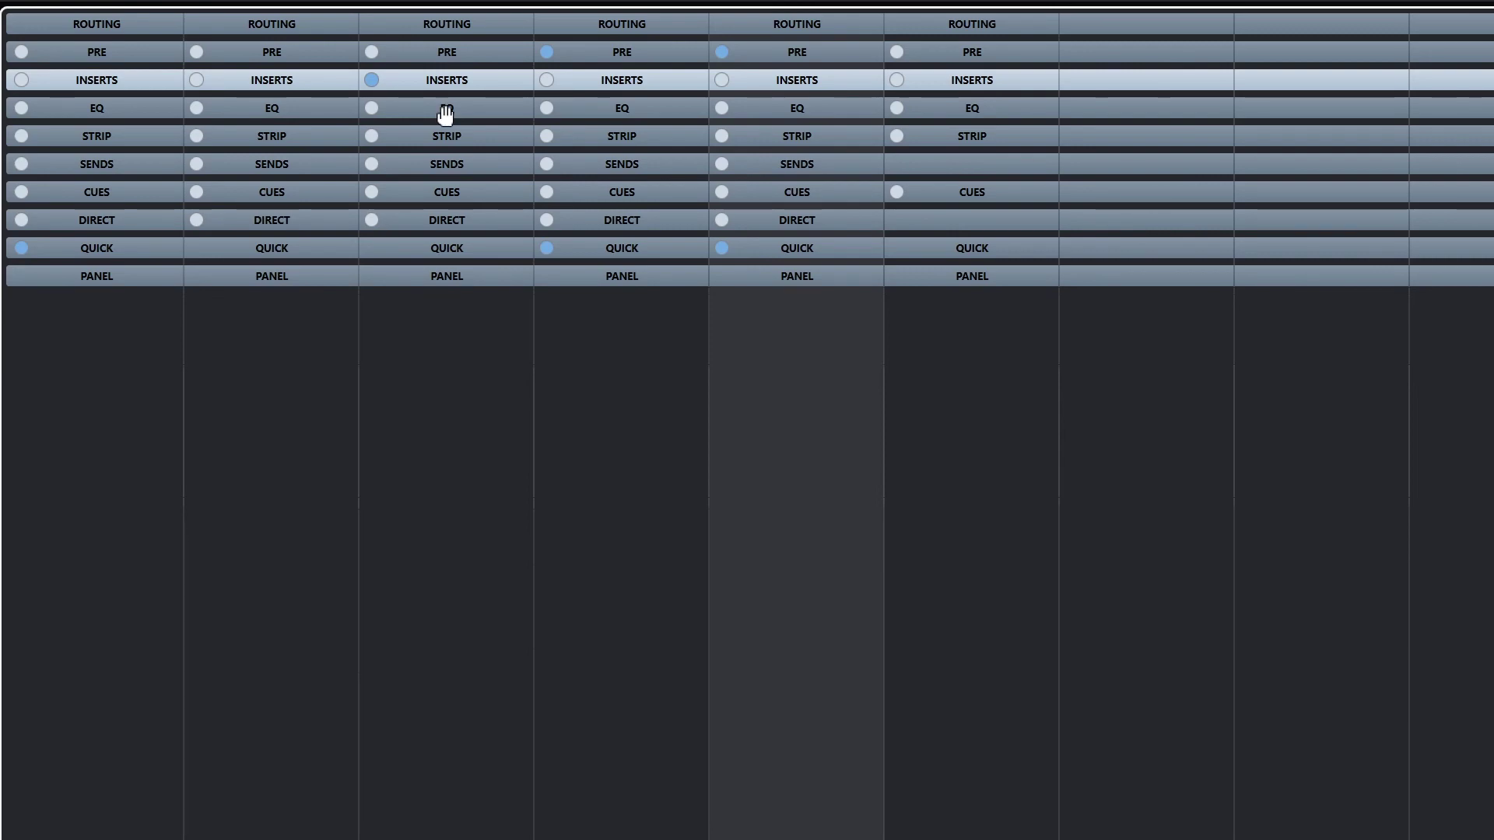
left_click(446, 109)
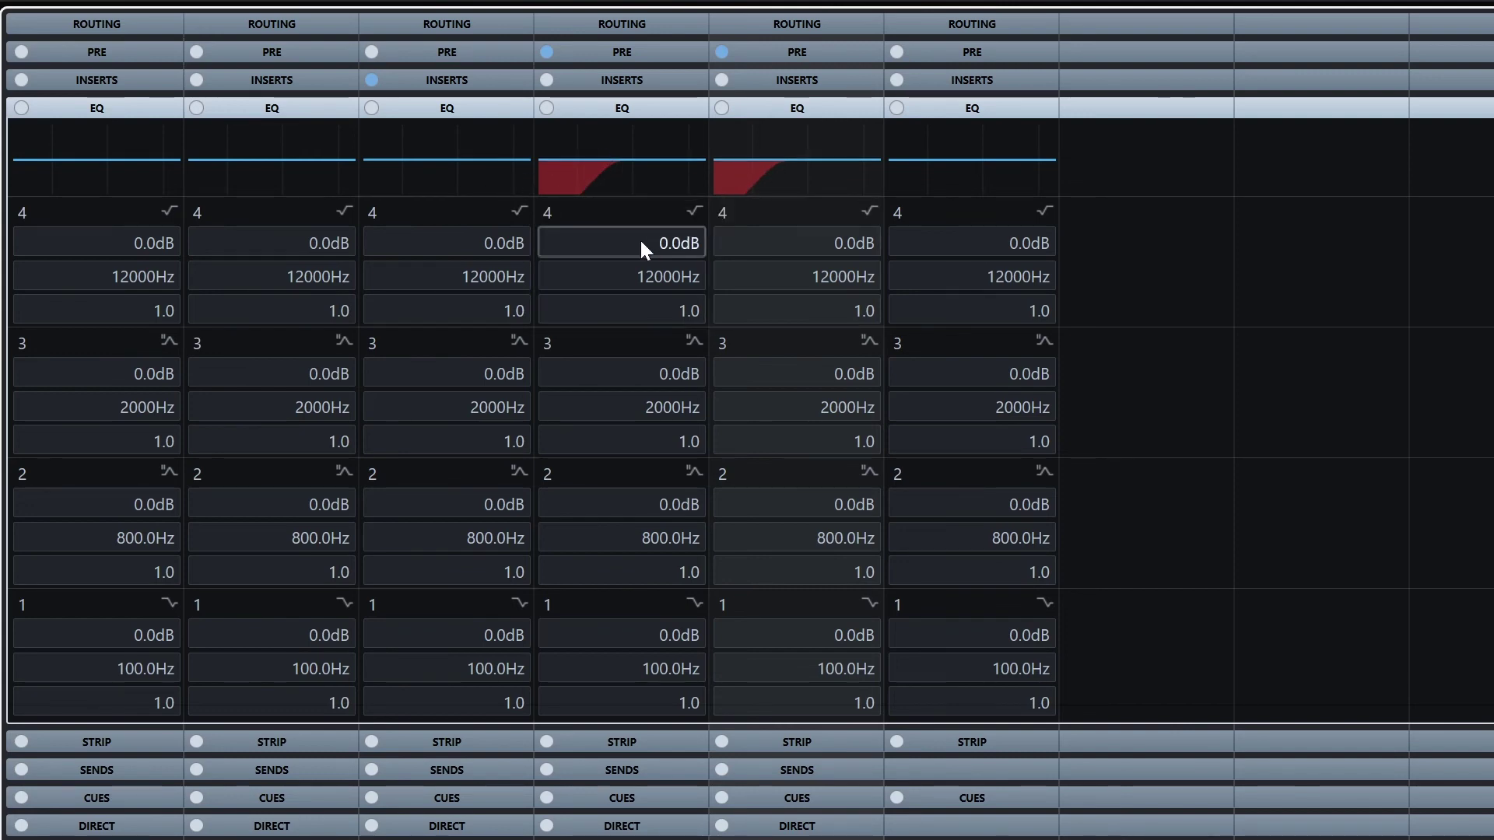
scroll(467, 407, "down", 3)
left_click_drag(471, 643, 410, 641)
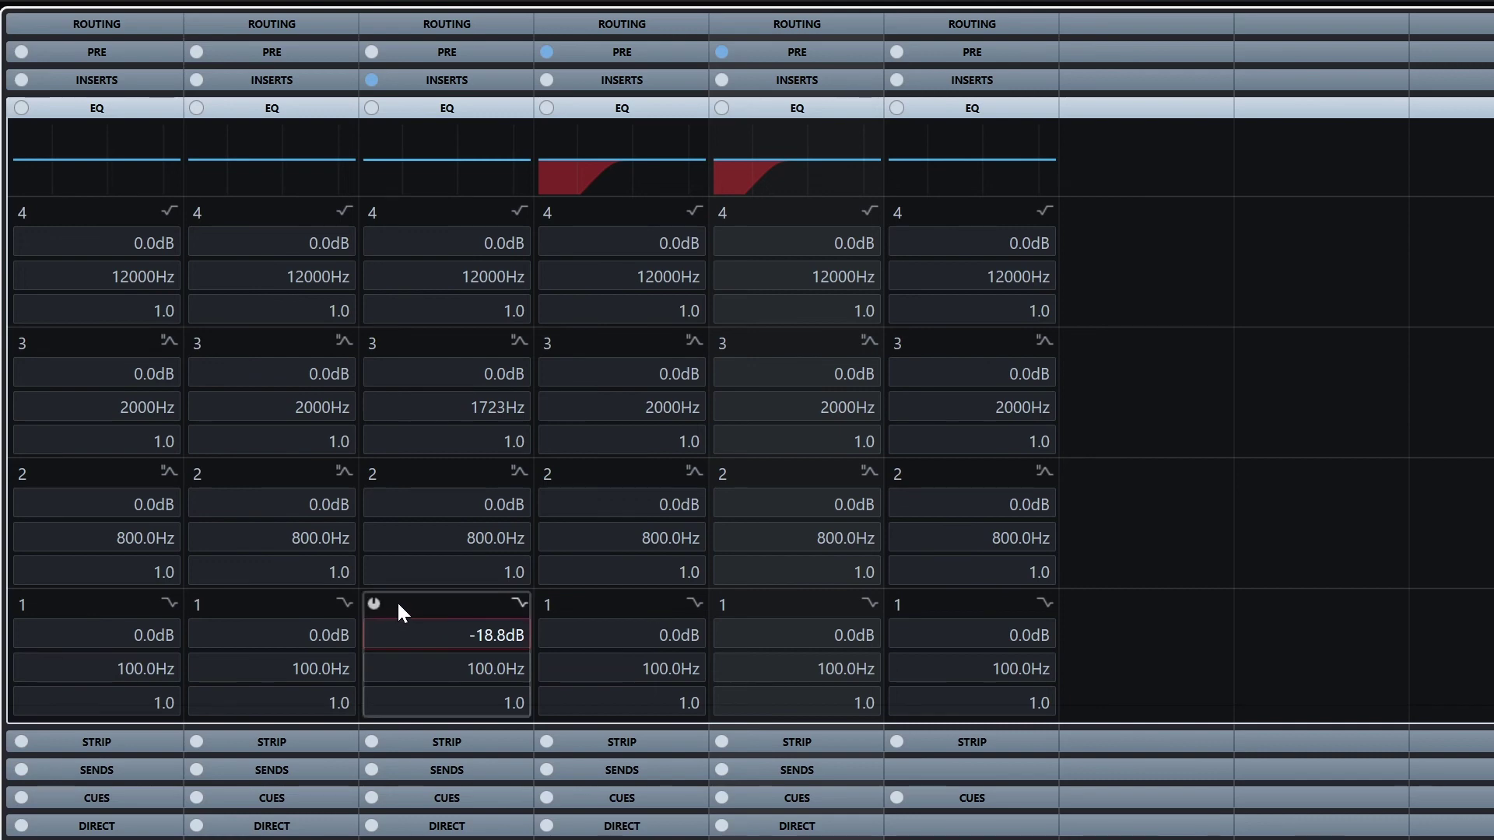
- Enable band 1 at -6.5dB and set band 2 to -8.2dB at 41.9Hz
left_click(371, 604)
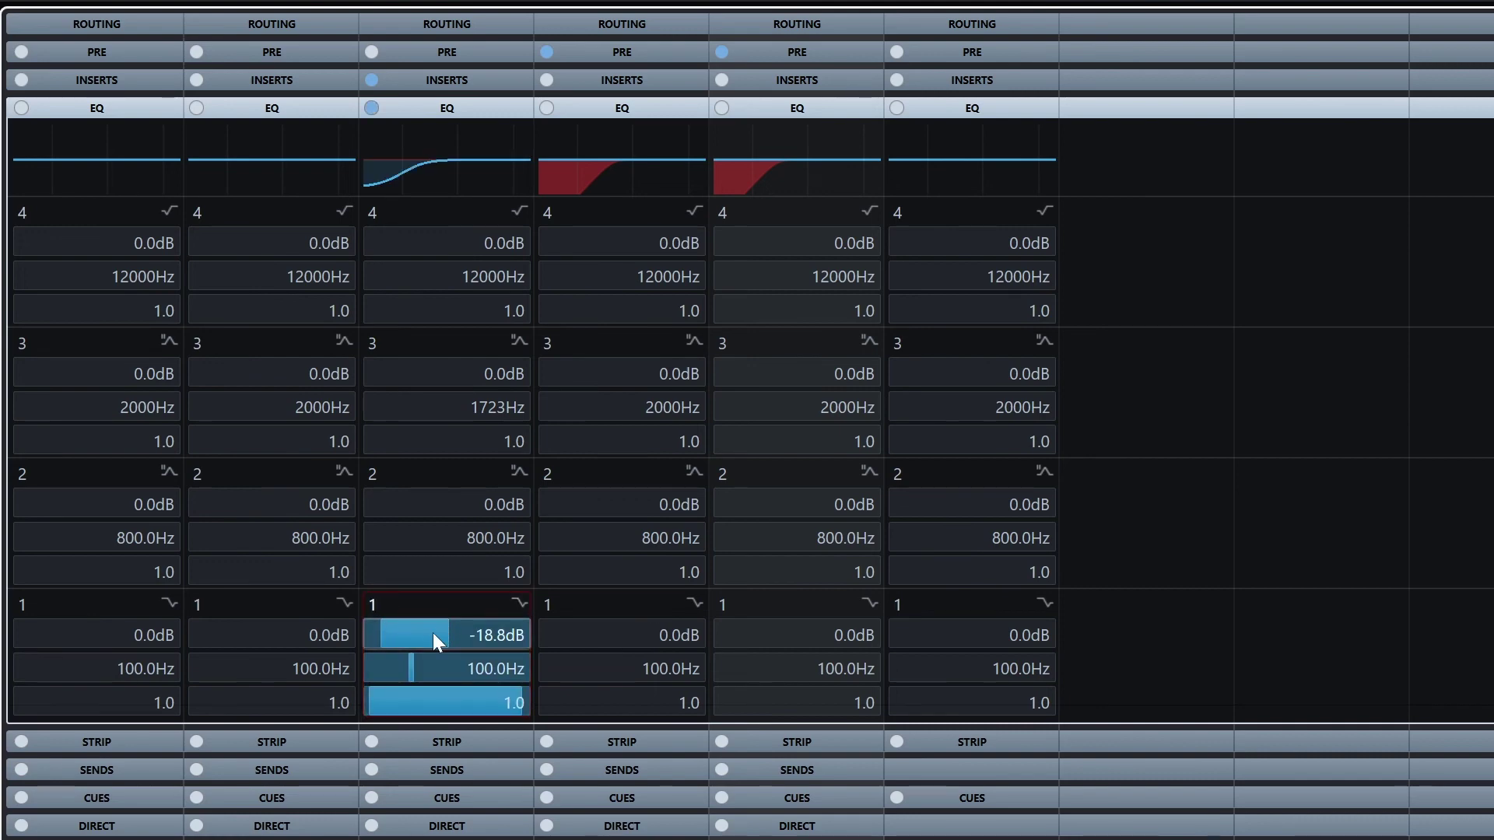
mouse_move(384, 633)
left_mouse_down()
mouse_move(465, 624)
mouse_move(420, 635)
mouse_move(408, 616)
left_mouse_up()
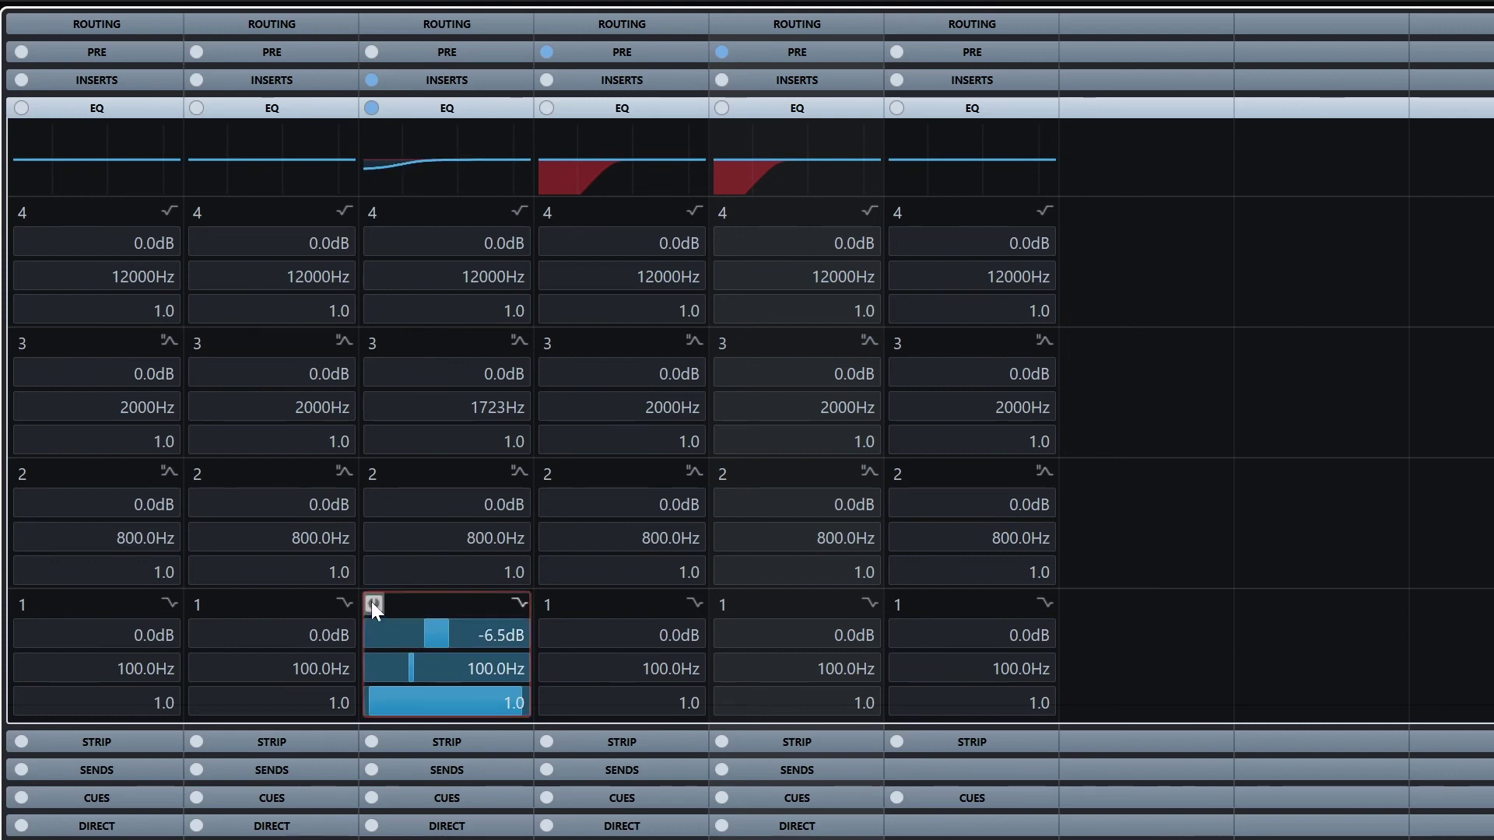
left_click_drag(424, 539, 403, 546)
left_click(403, 545, "ctrl")
left_click_drag(445, 497, 365, 545)
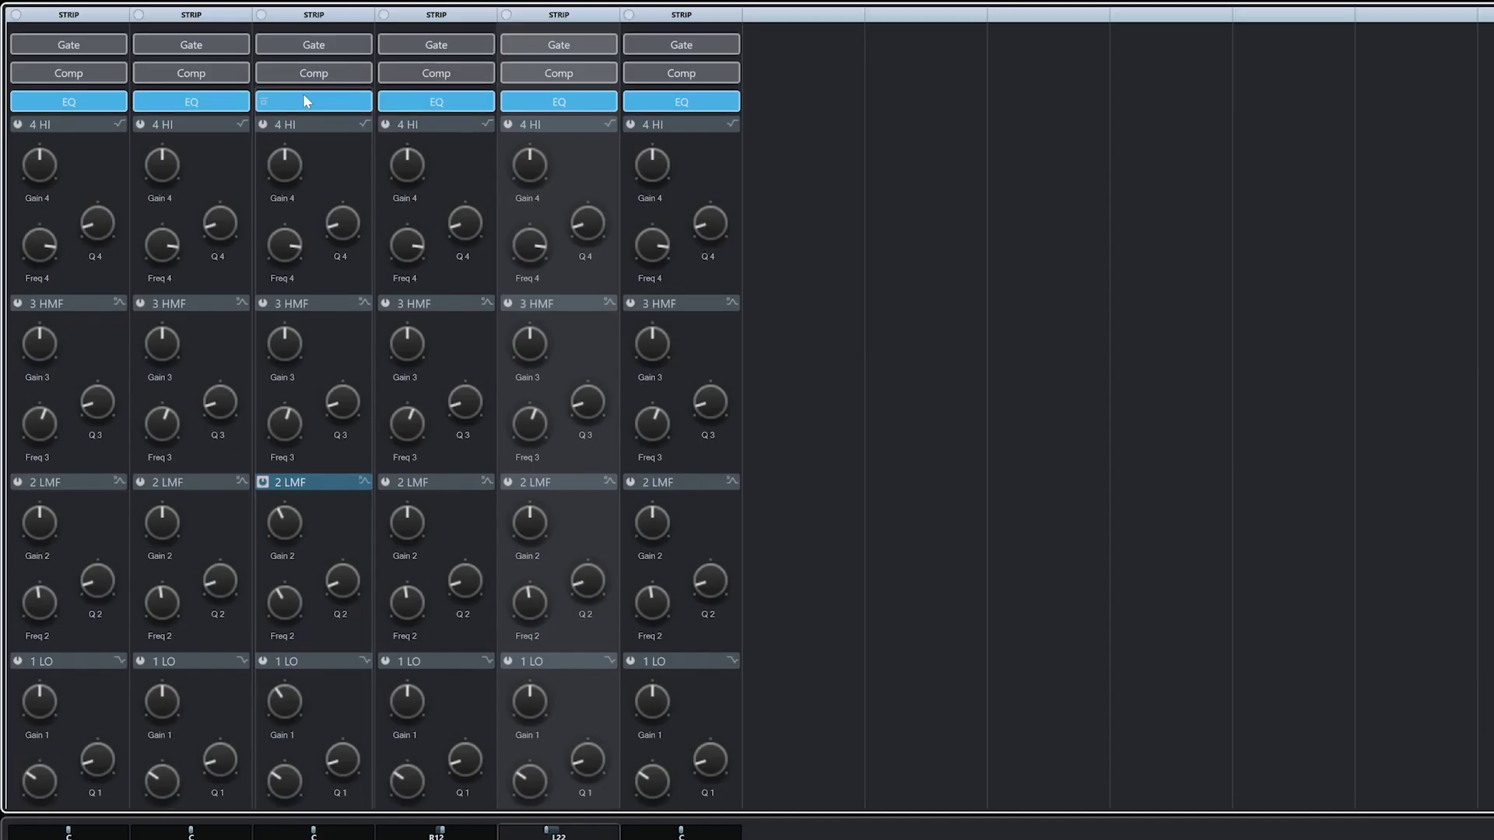
- After checking the gate and compressor modules, set Bass AMP's strip Sat to Magneto II and Limit to Maximizer
left_click(308, 48)
left_click(307, 48)
left_click(333, 72)
left_click(333, 71)
scroll(344, 482, "down", 3)
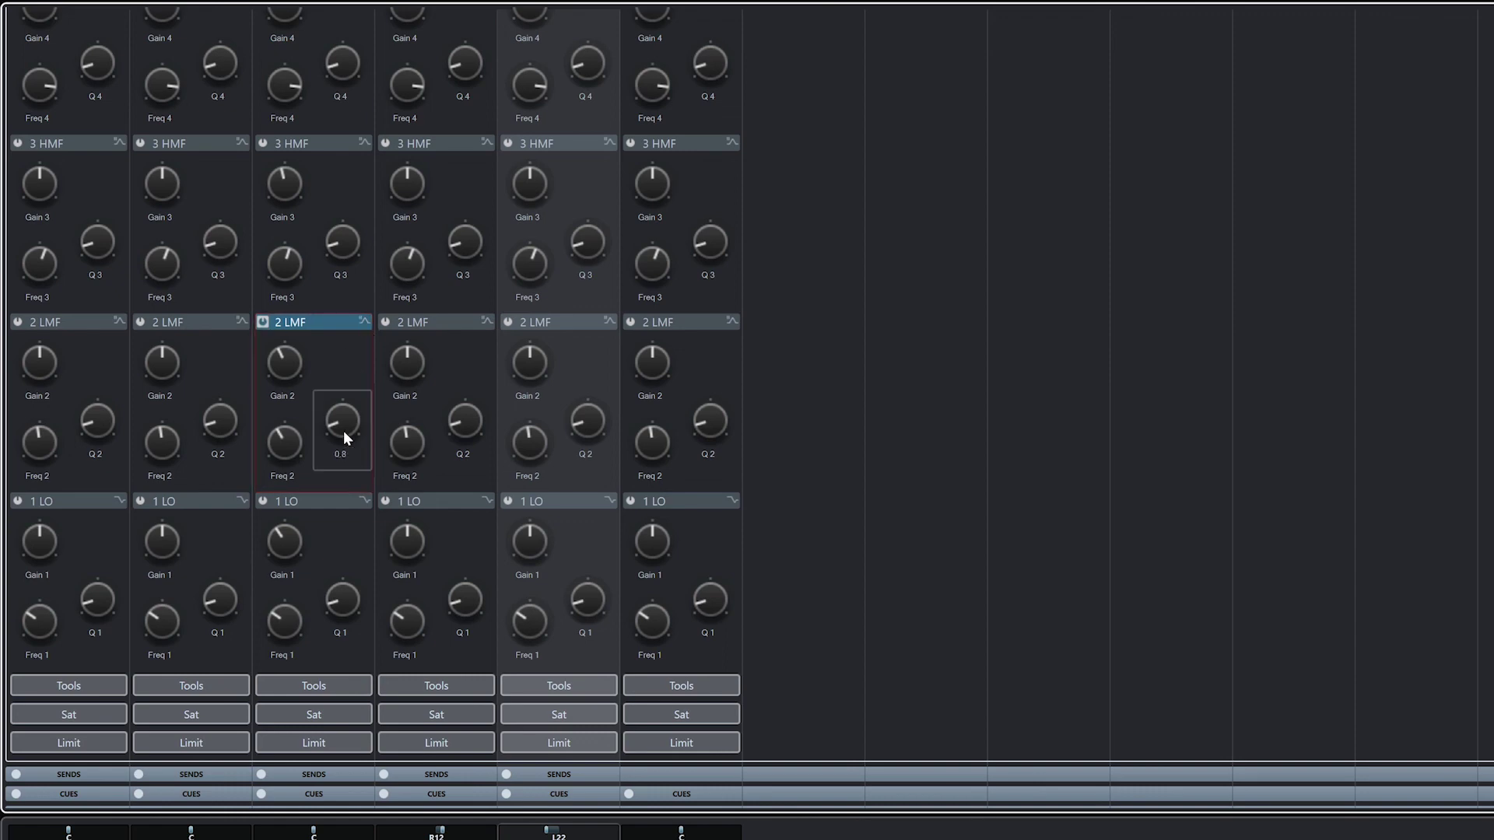
left_click(321, 720)
left_click(326, 743)
left_click(334, 773)
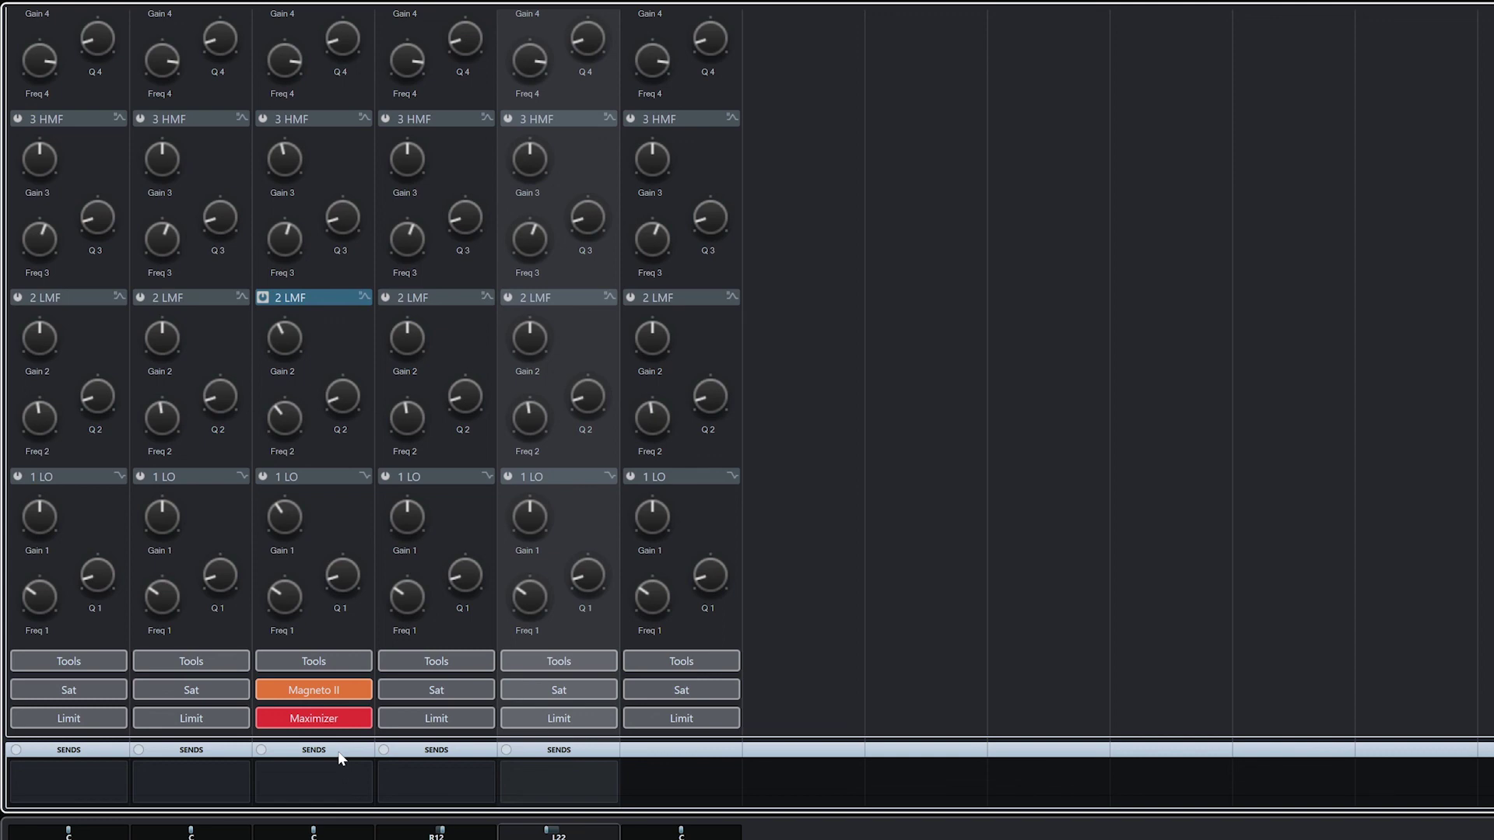
- Collapse Sends, briefly show Cues and Direct routing, then expand the Quick Controls and Panel racks
left_click(339, 753)
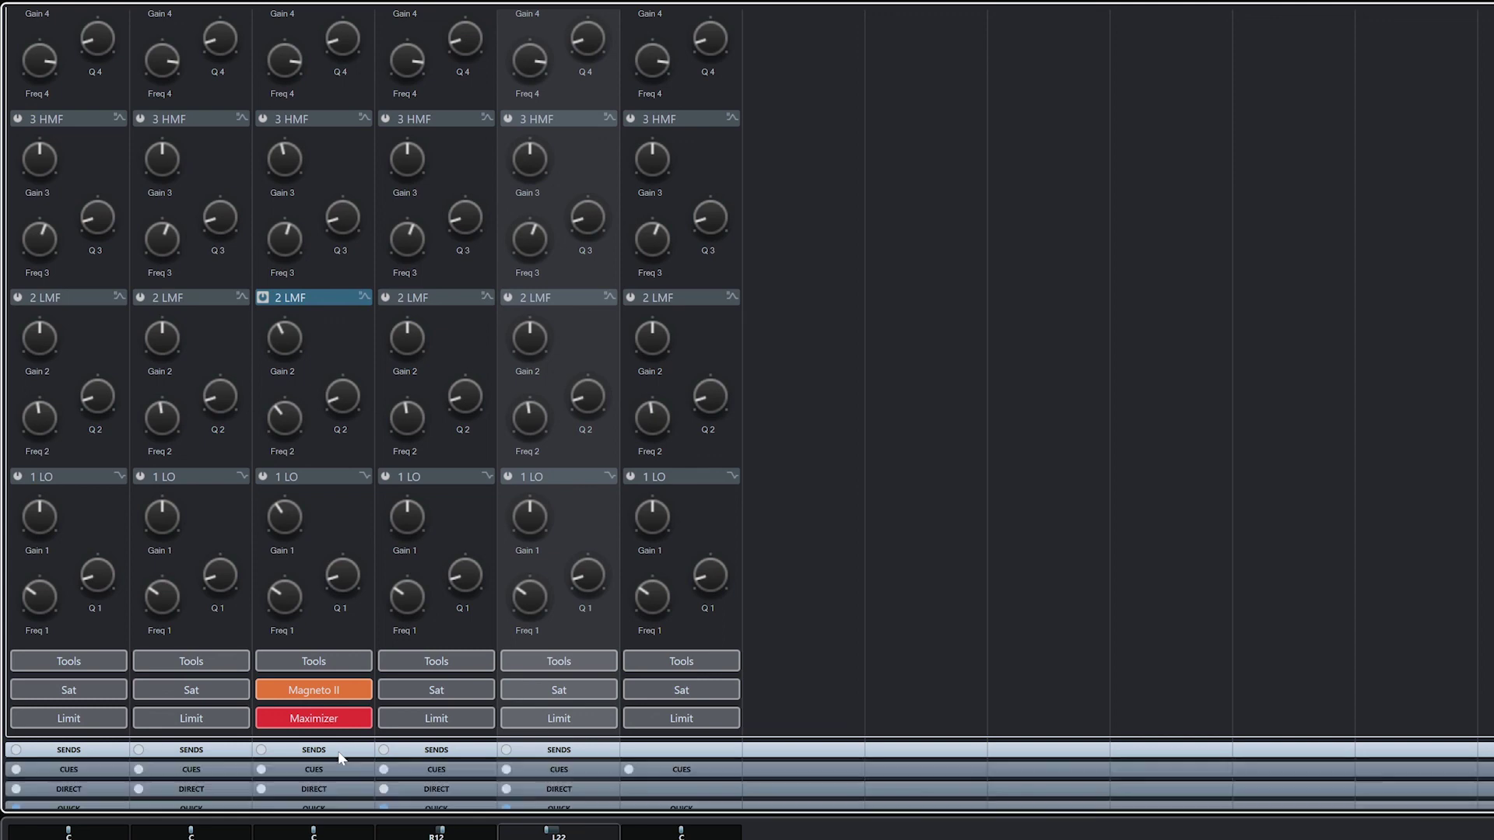
scroll(325, 778, "down", 1)
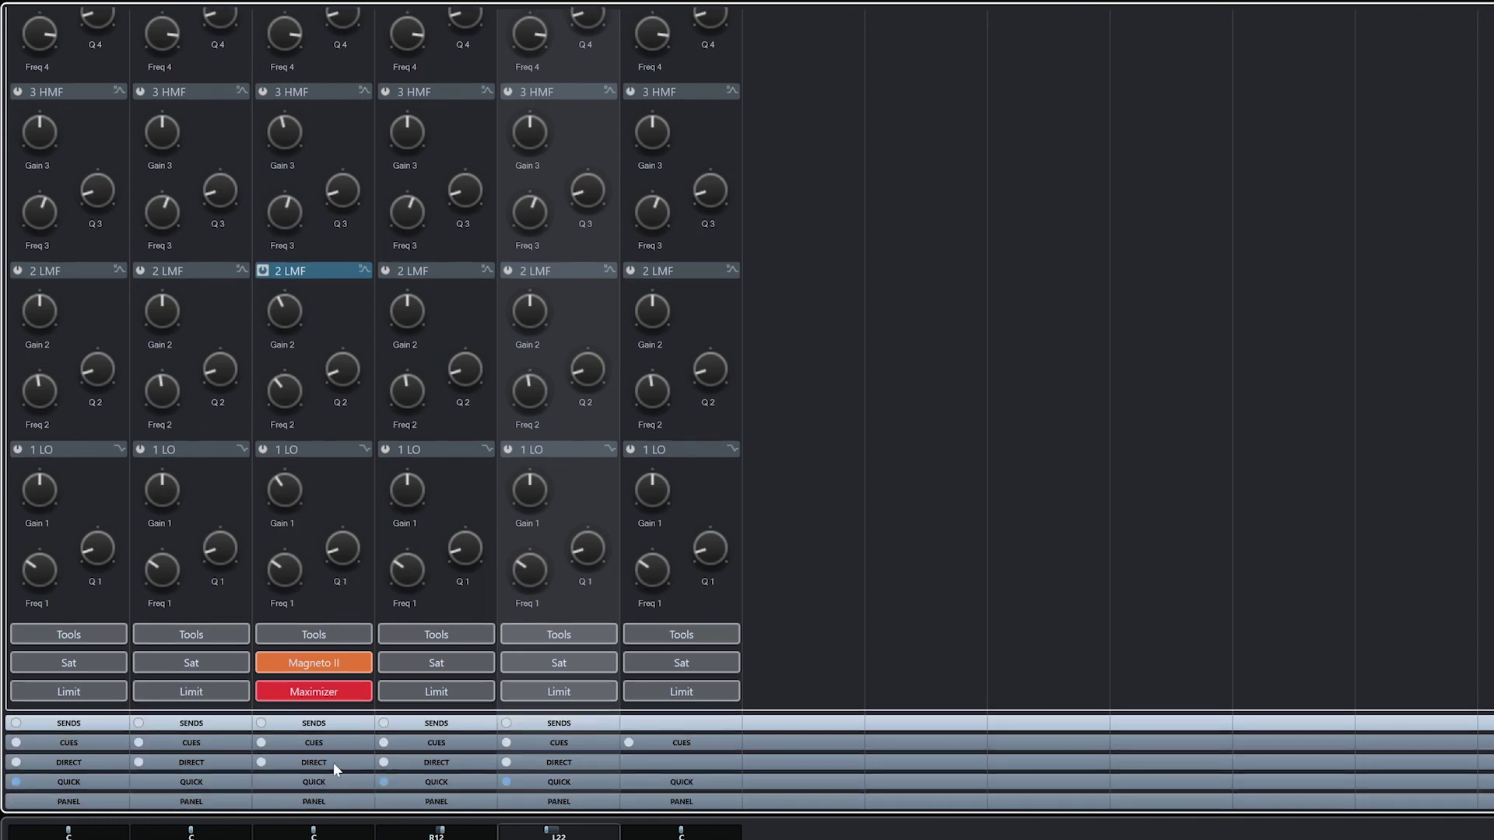
left_click(335, 743)
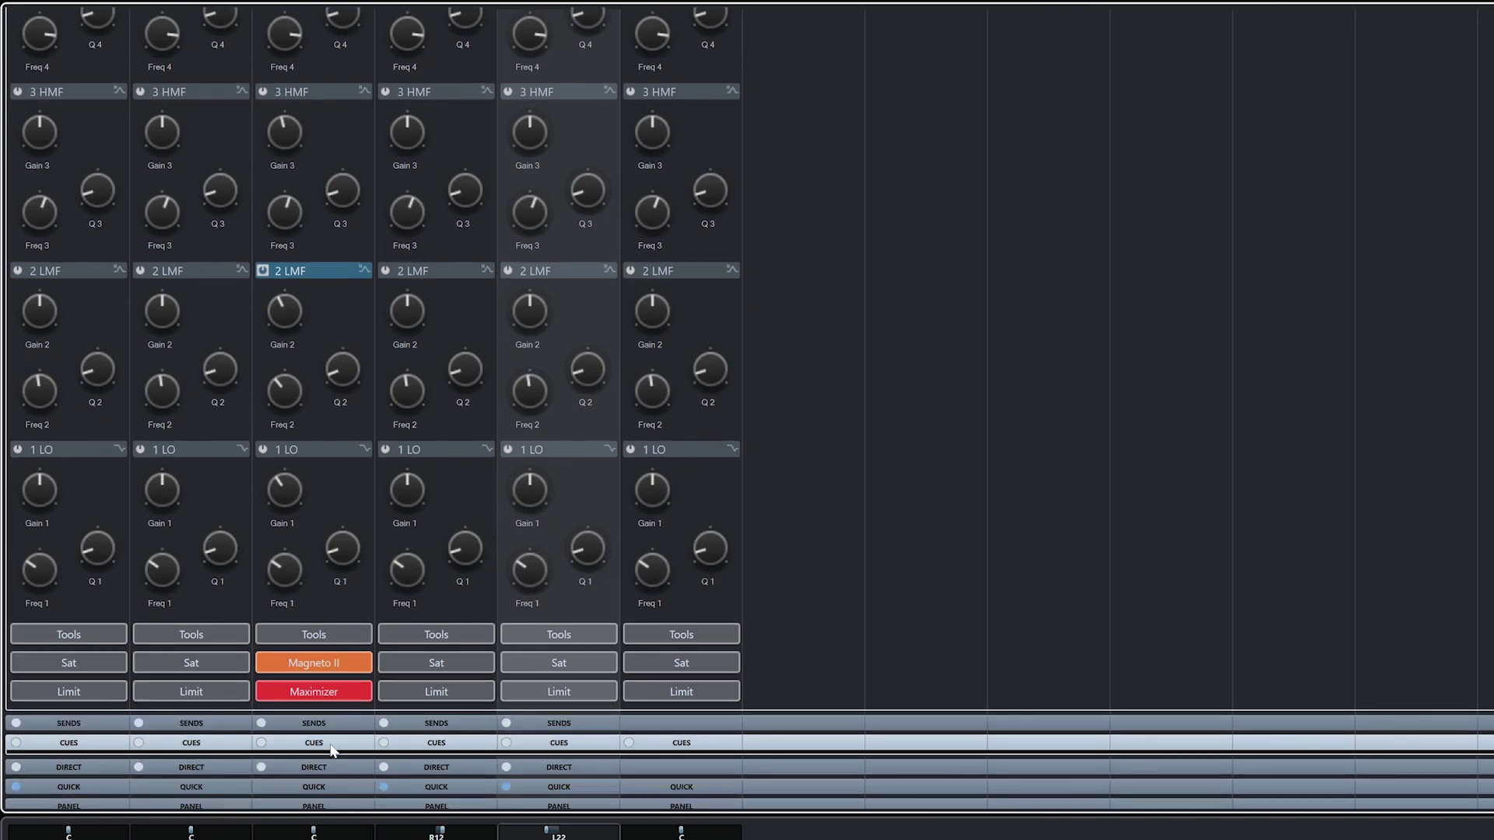
left_click(332, 756)
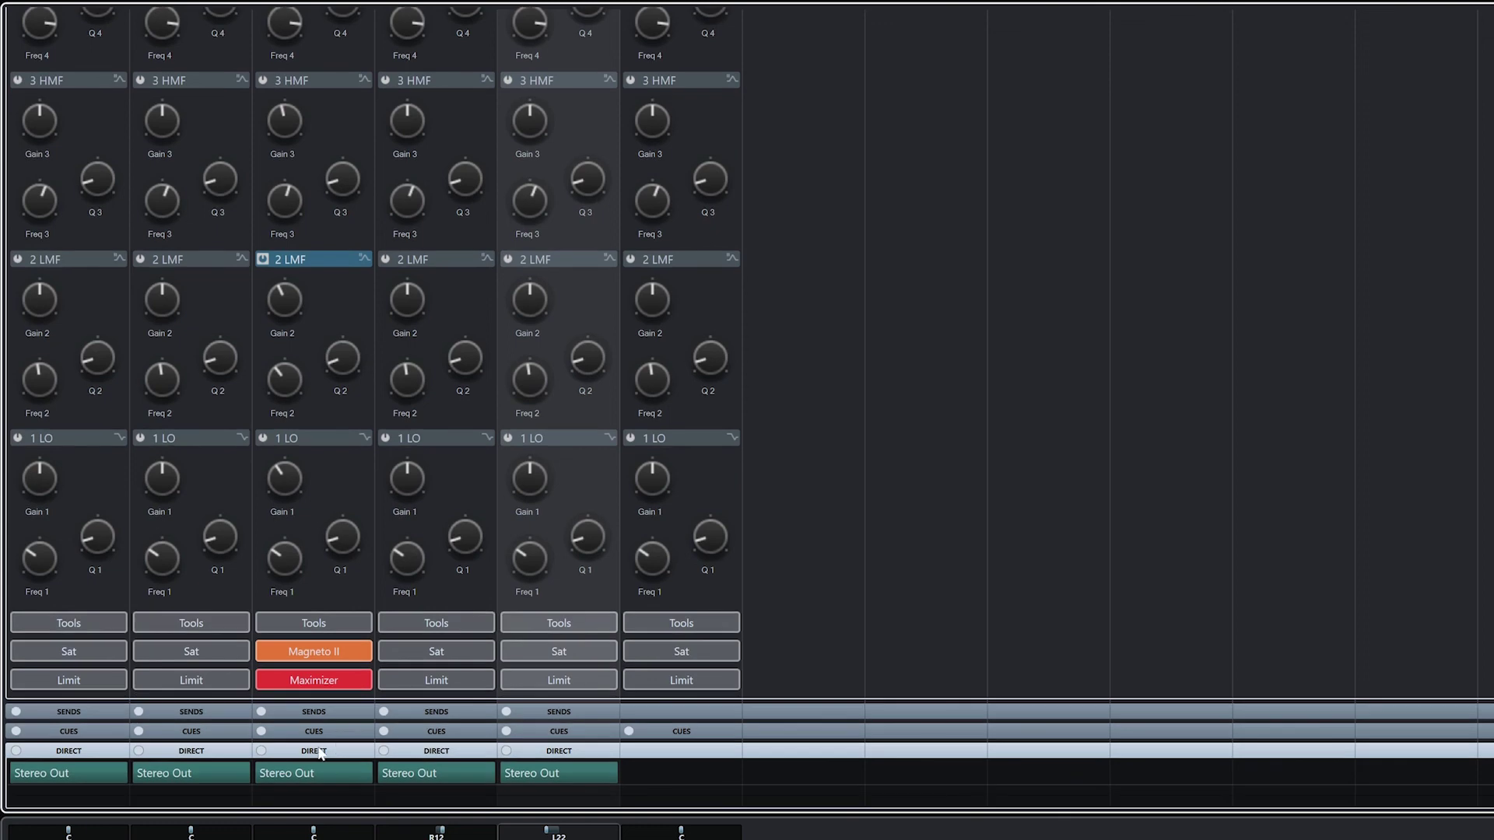
left_click(319, 750)
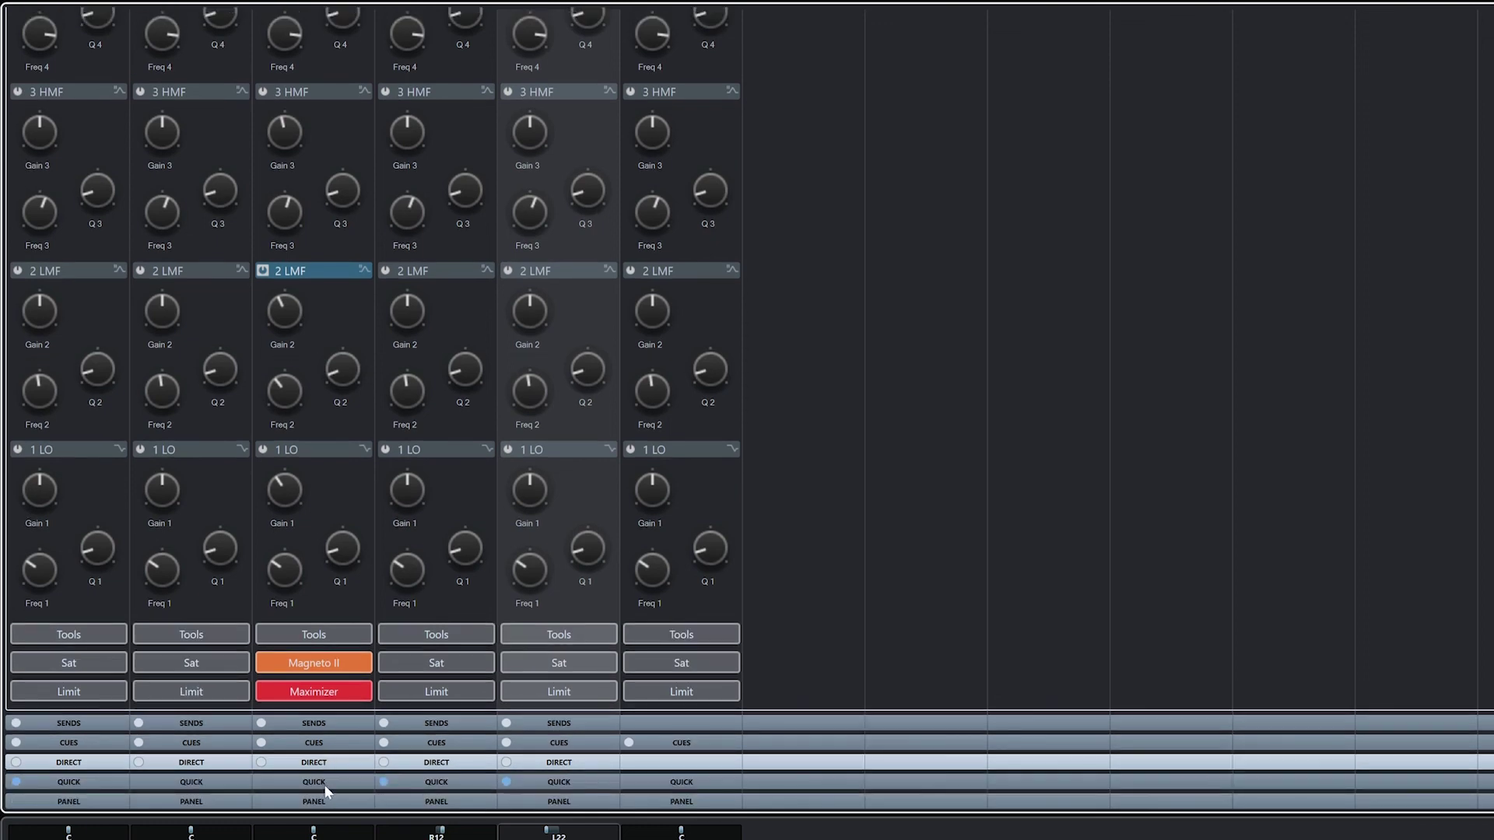
left_click(325, 782)
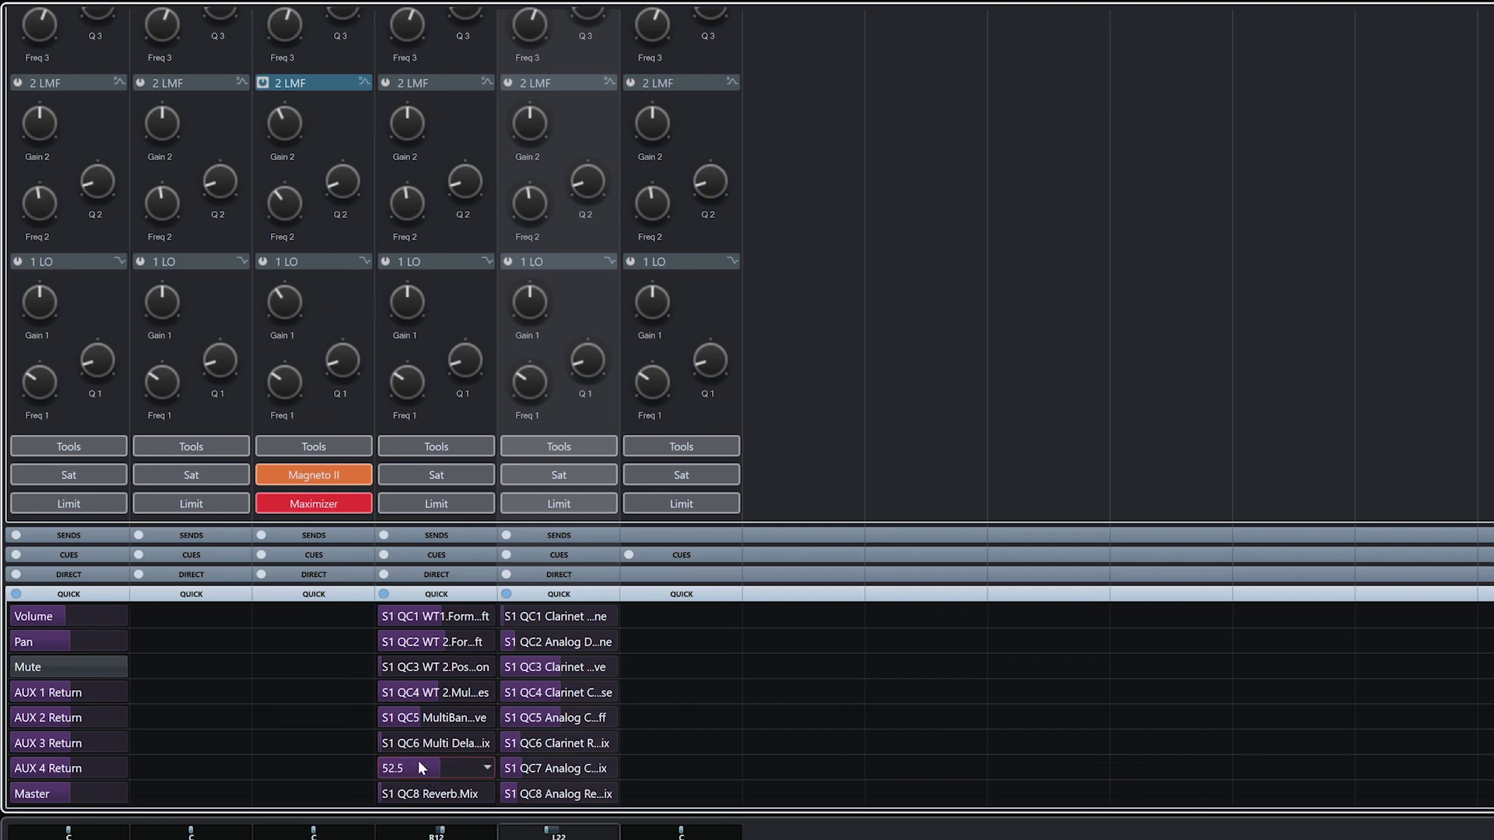
scroll(857, 754, "down", 1)
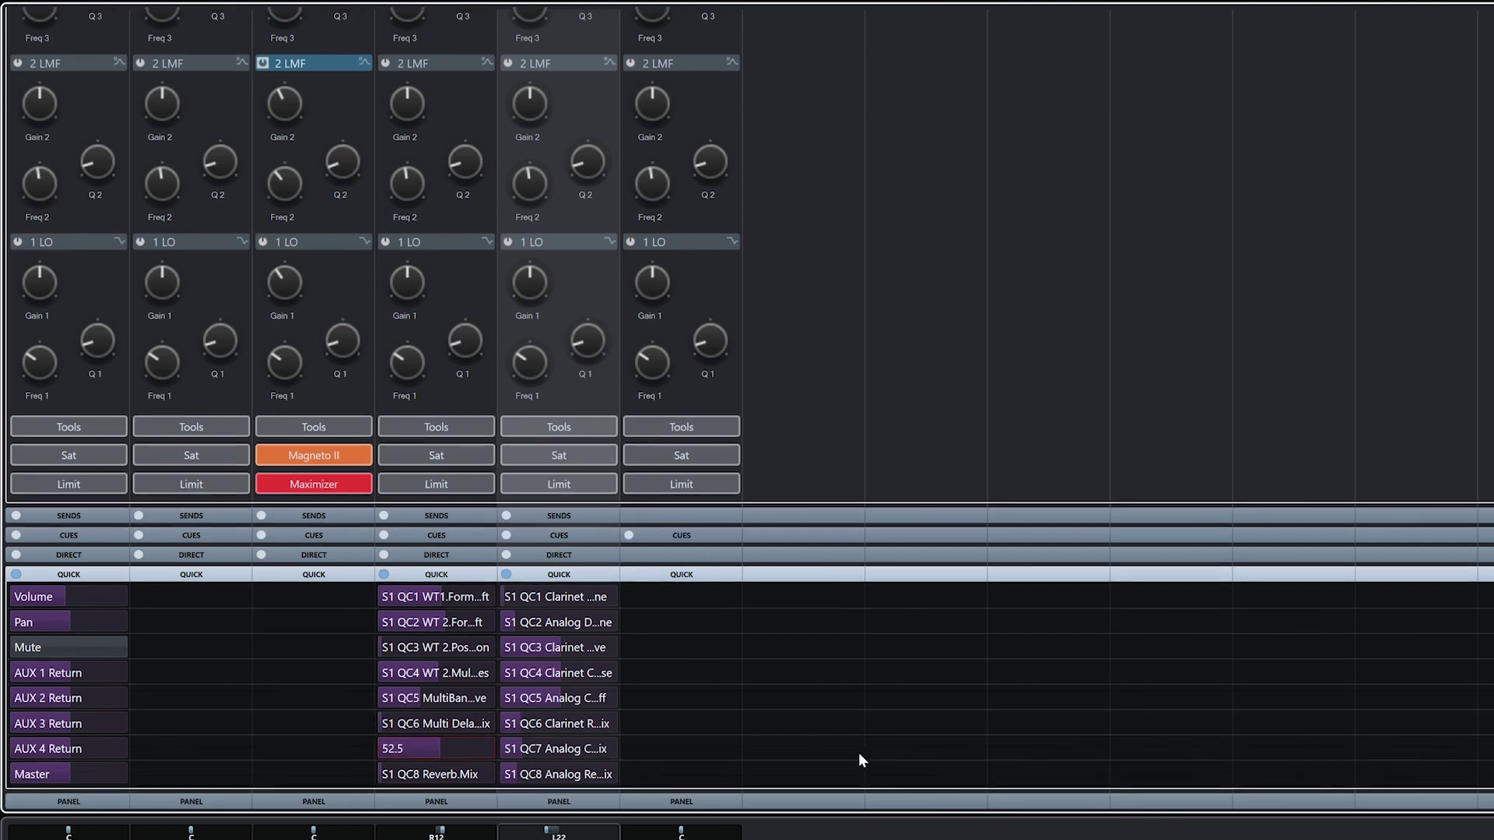
left_click(337, 801)
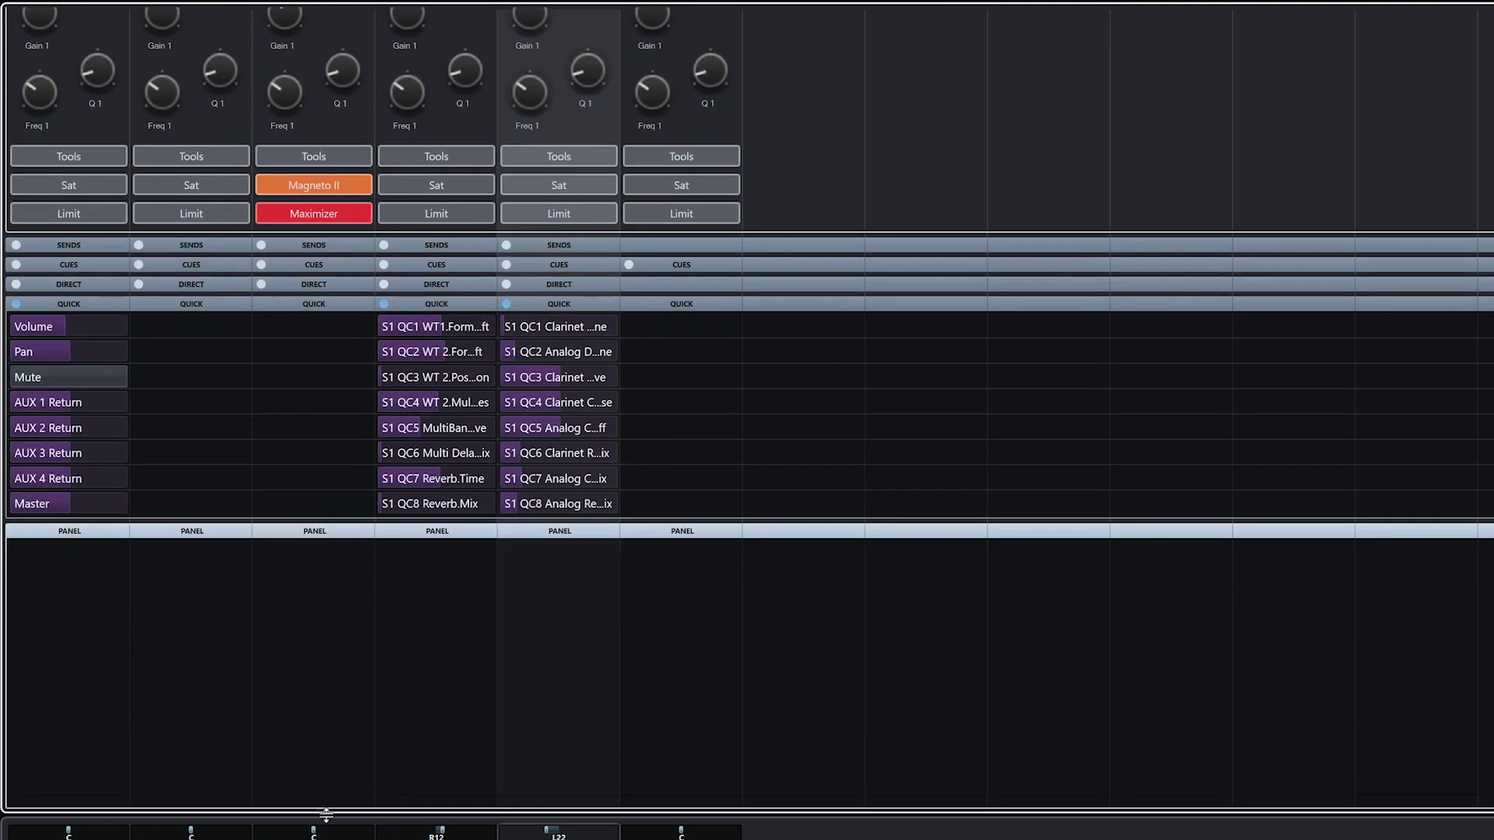